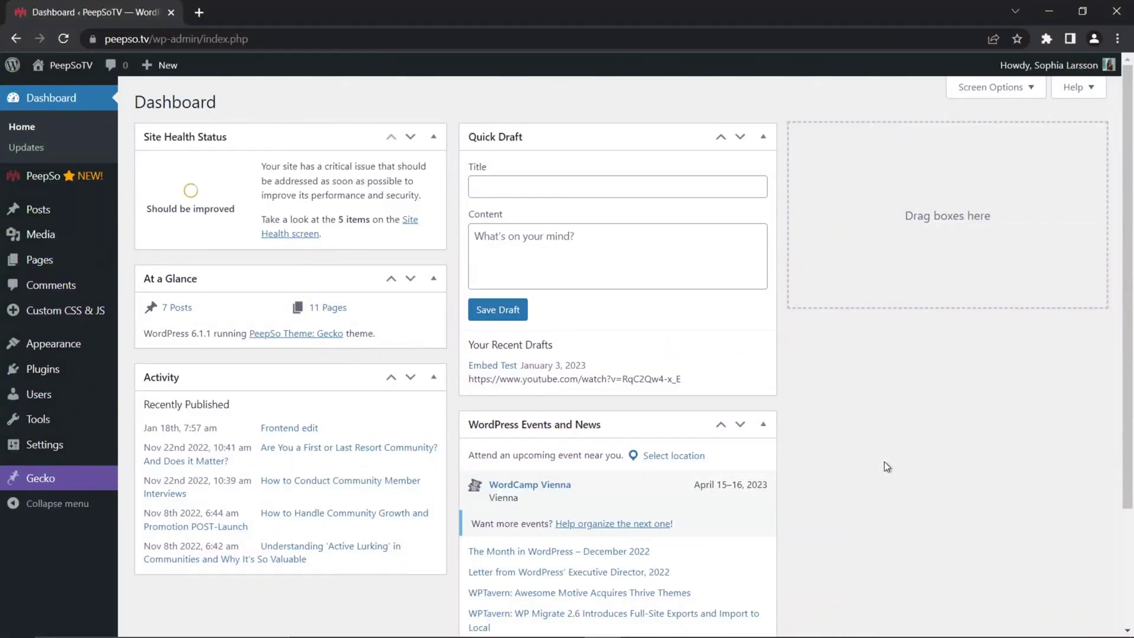
# - Start a new page titled 'Landing Page'
pyautogui.moveTo(37, 261)
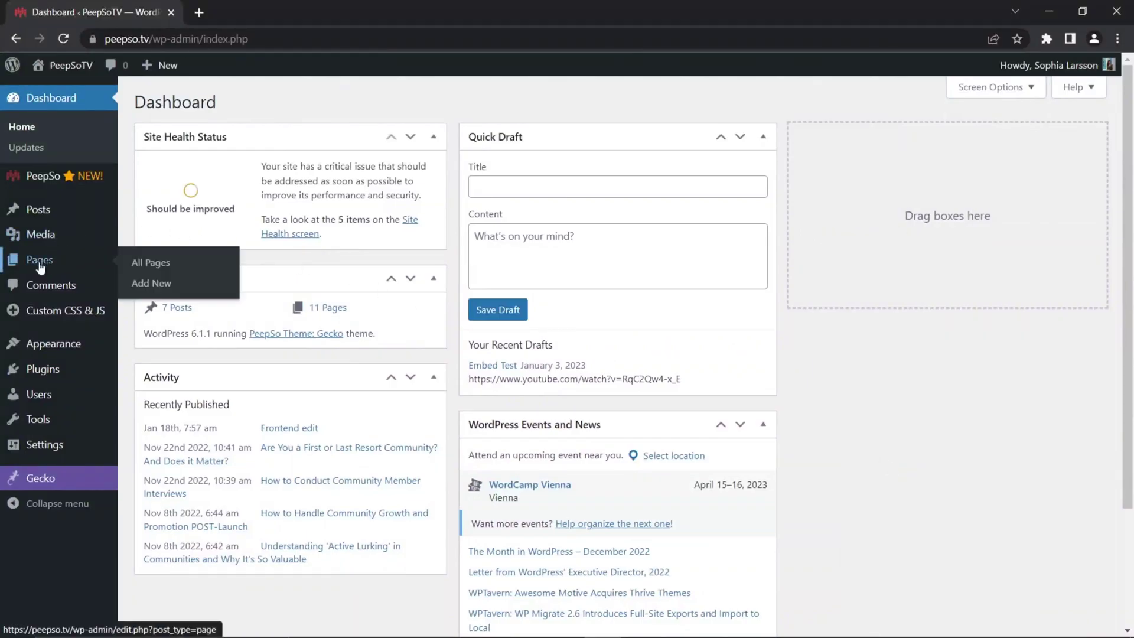
pyautogui.click(176, 282)
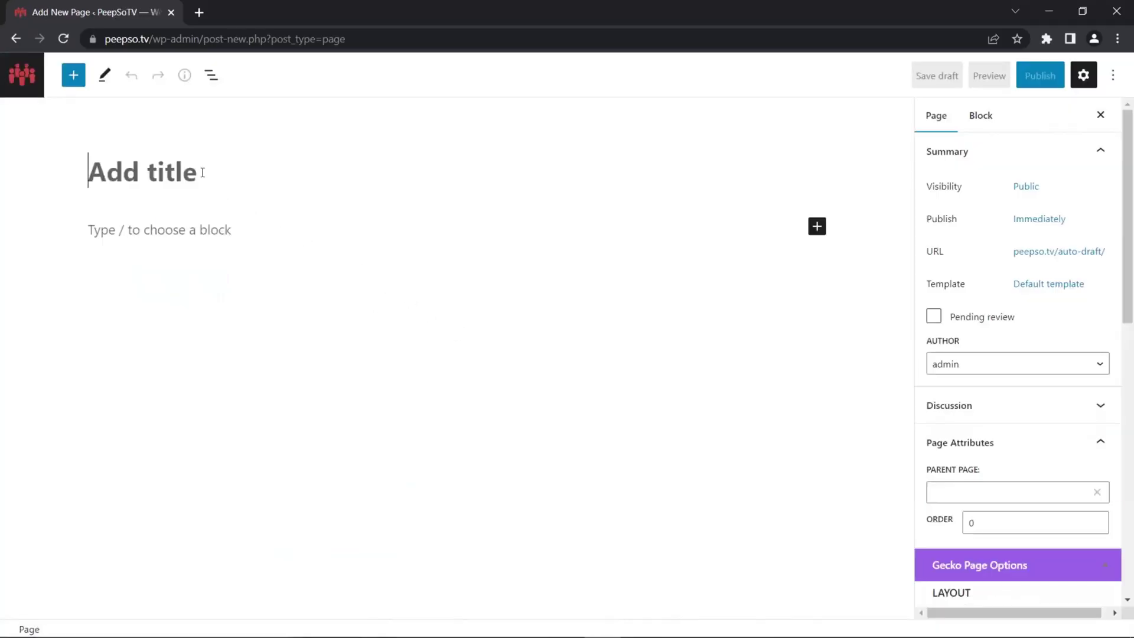
pyautogui.write('Land')
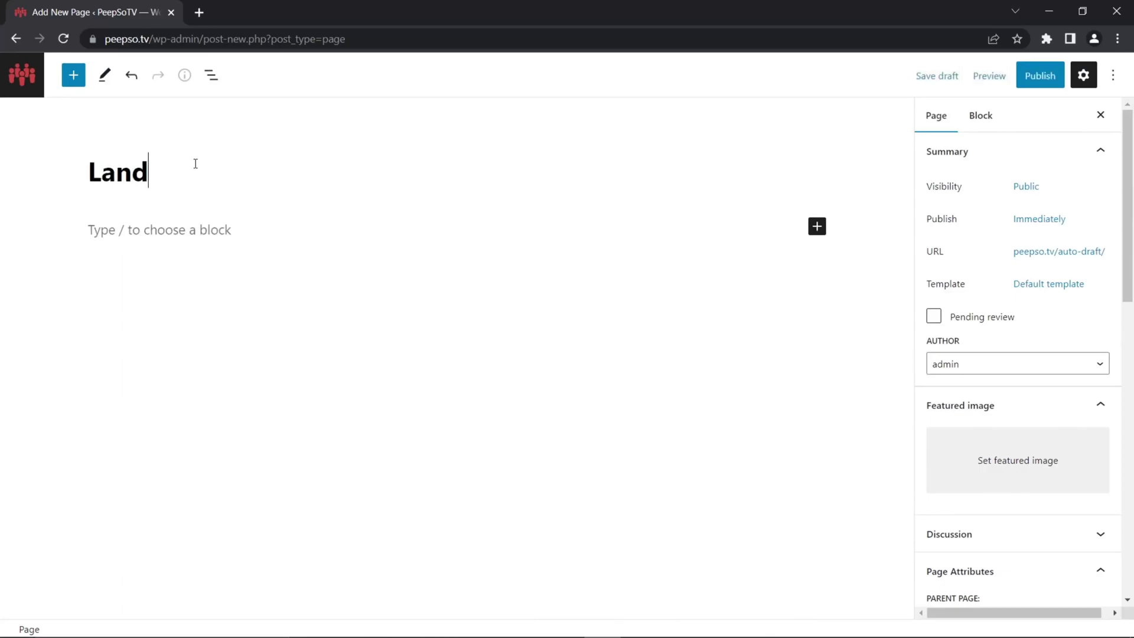
pyautogui.write('ing Page')
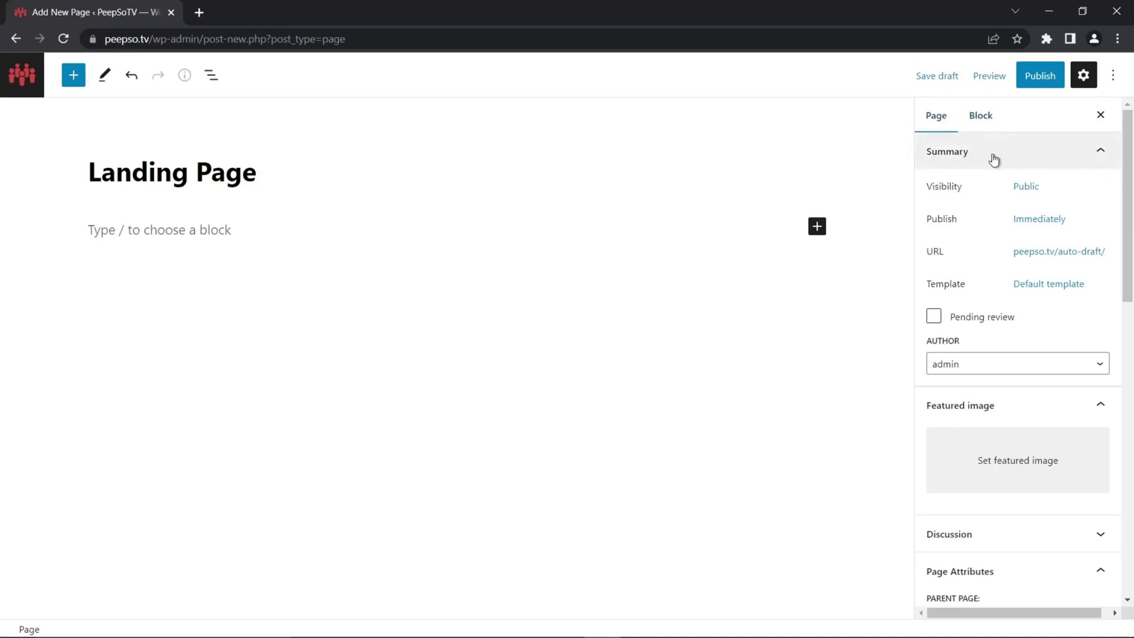
# - Set the page template to Landing and publish the page
pyautogui.click(1102, 155)
pyautogui.click(1101, 155)
pyautogui.click(1101, 154)
pyautogui.click(1101, 154)
pyautogui.click(1102, 155)
pyautogui.click(1102, 155)
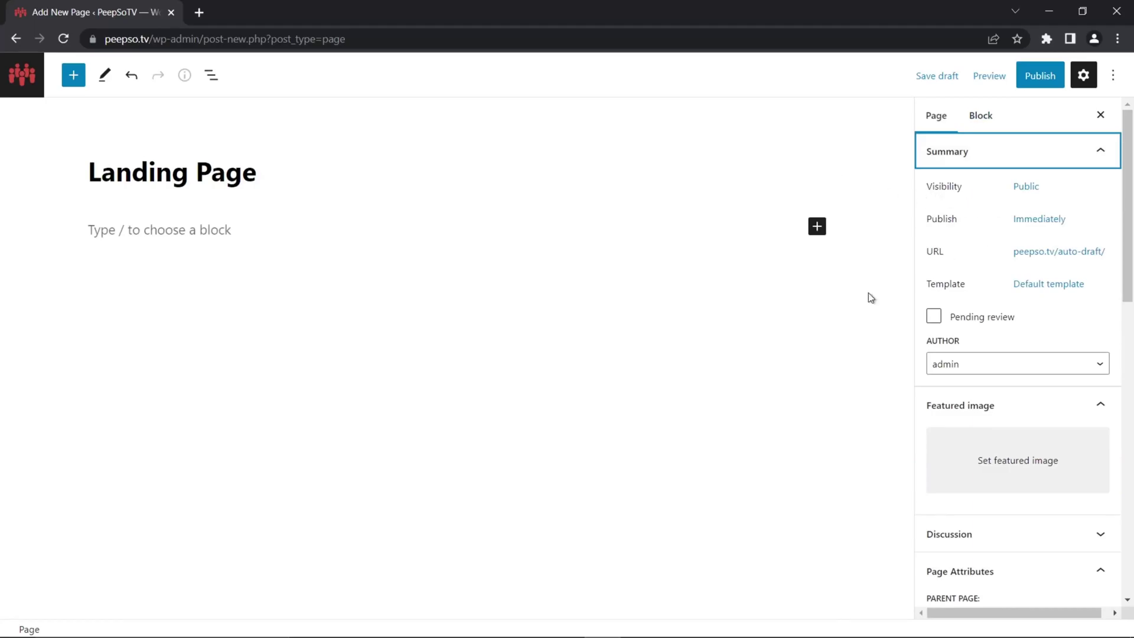
pyautogui.click(1071, 289)
pyautogui.click(1027, 397)
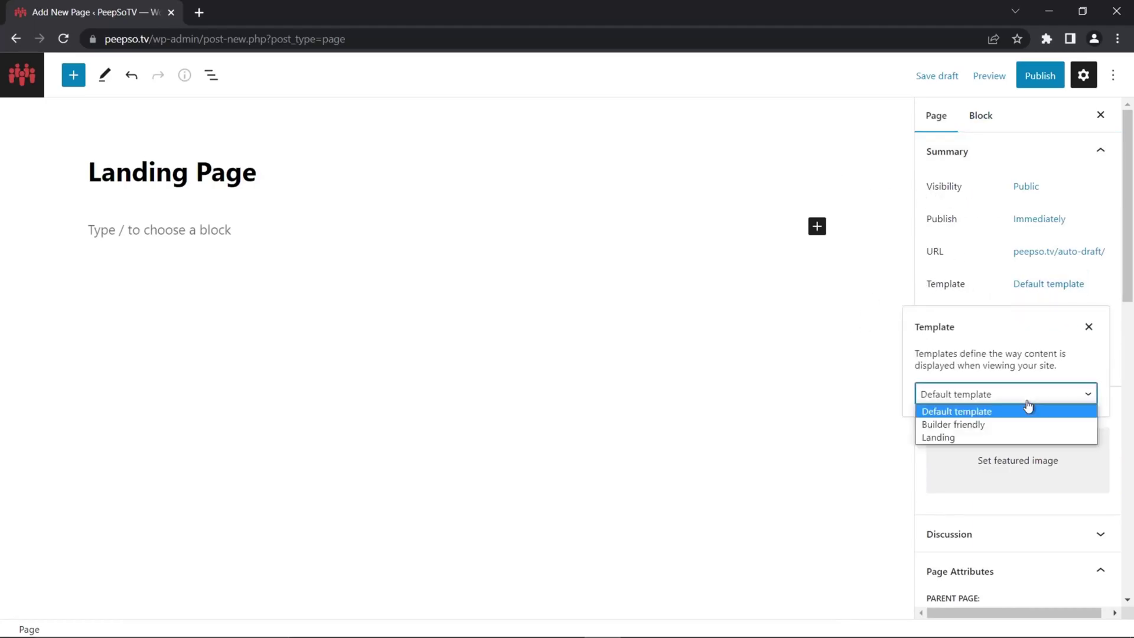
pyautogui.click(945, 437)
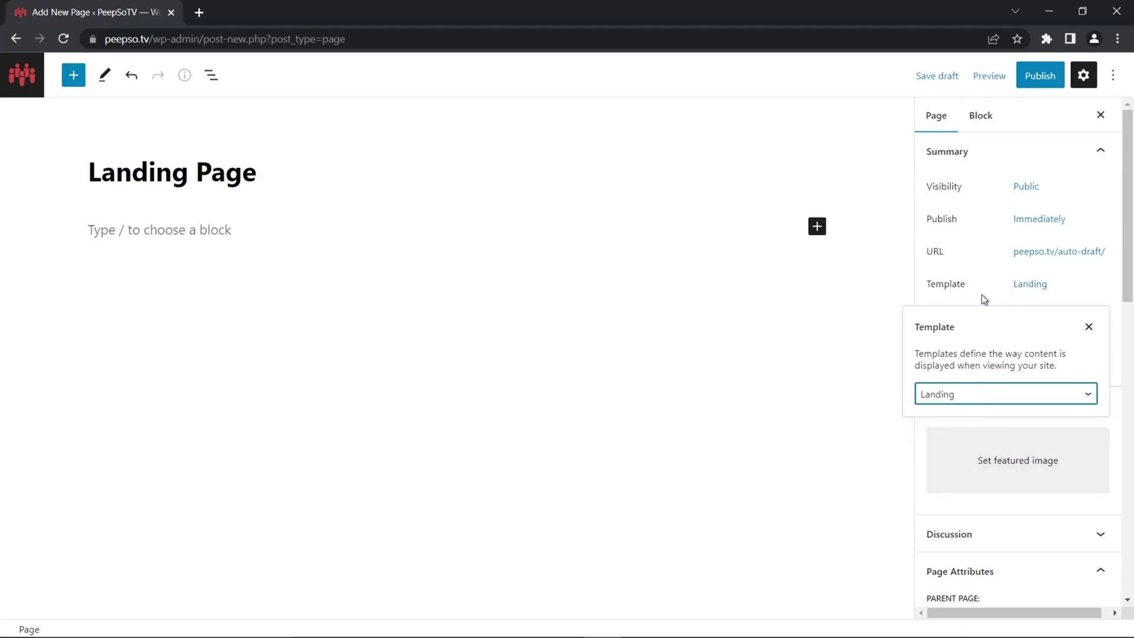
pyautogui.click(976, 295)
pyautogui.click(1040, 75)
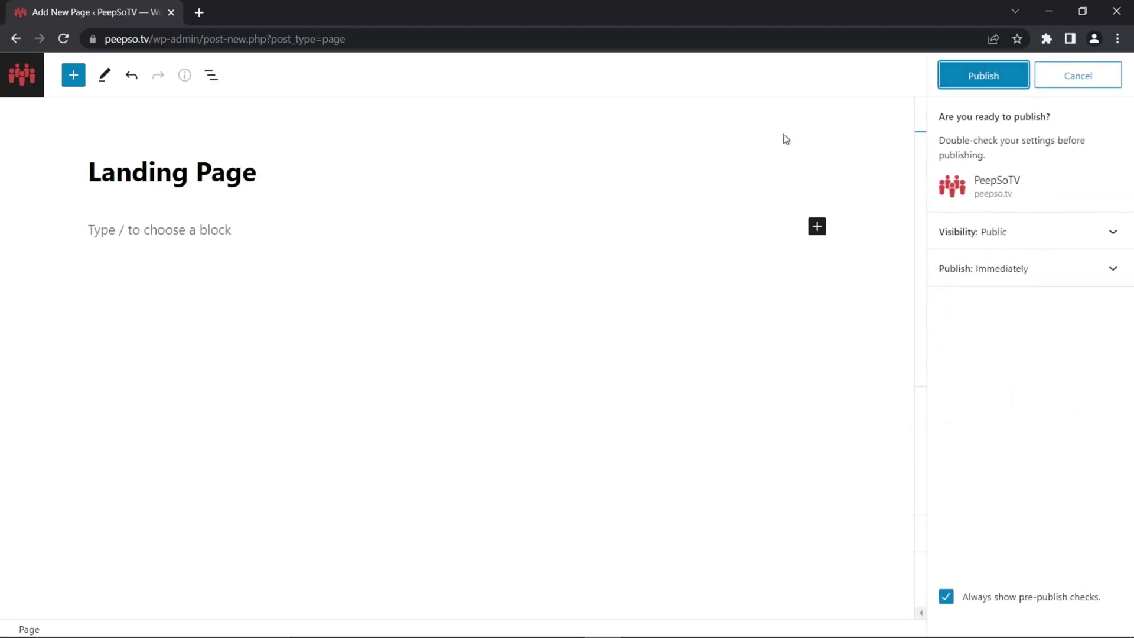
pyautogui.click(957, 76)
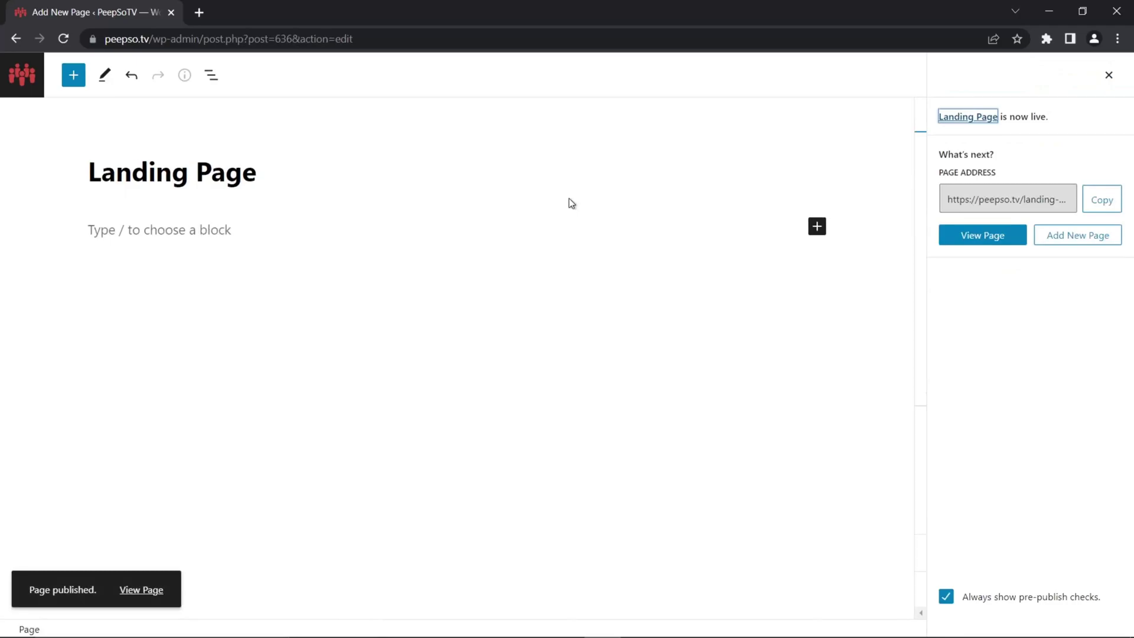
# - View the published Landing Page live and check its 'Welcome back!' text
pyautogui.click(155, 591)
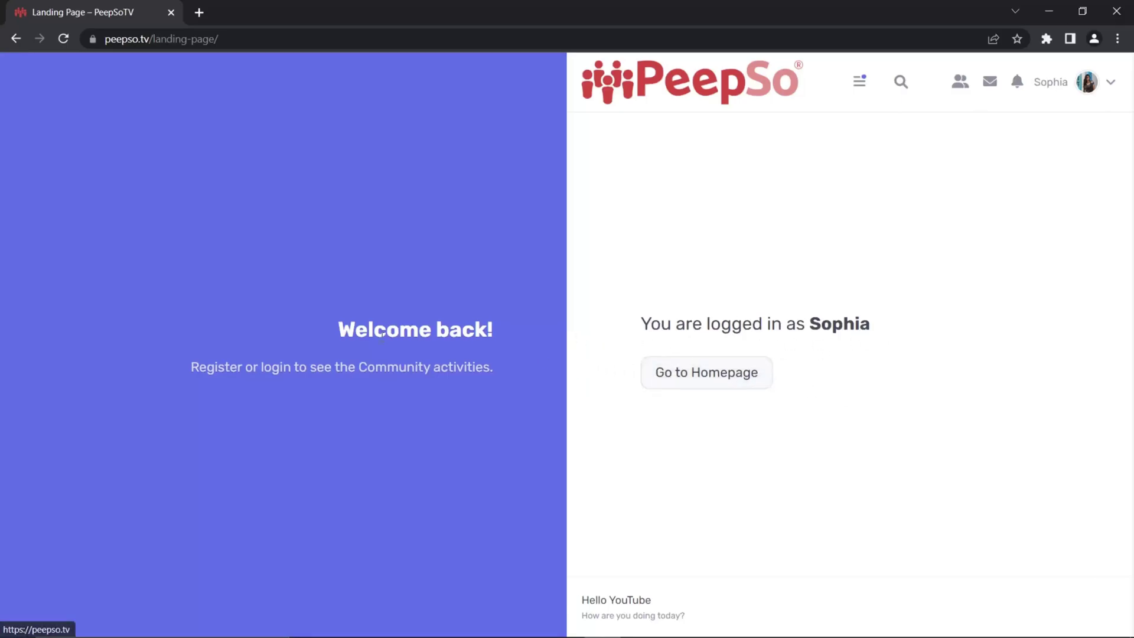
pyautogui.moveTo(501, 375); pyautogui.dragTo(339, 342)
pyautogui.click(382, 437)
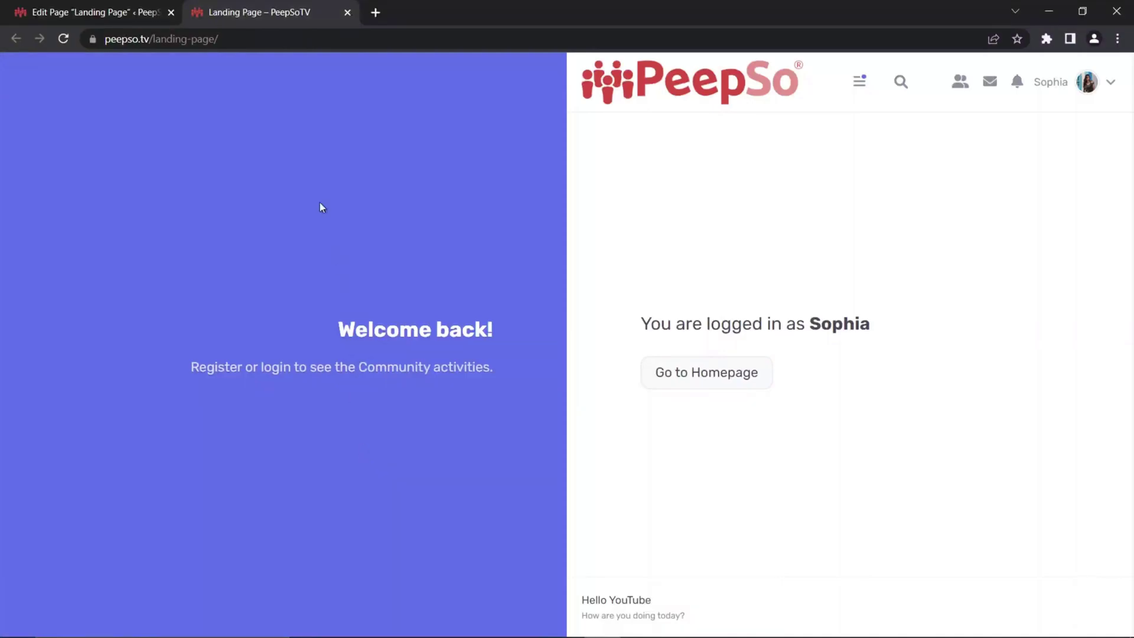
pyautogui.click(58, 13)
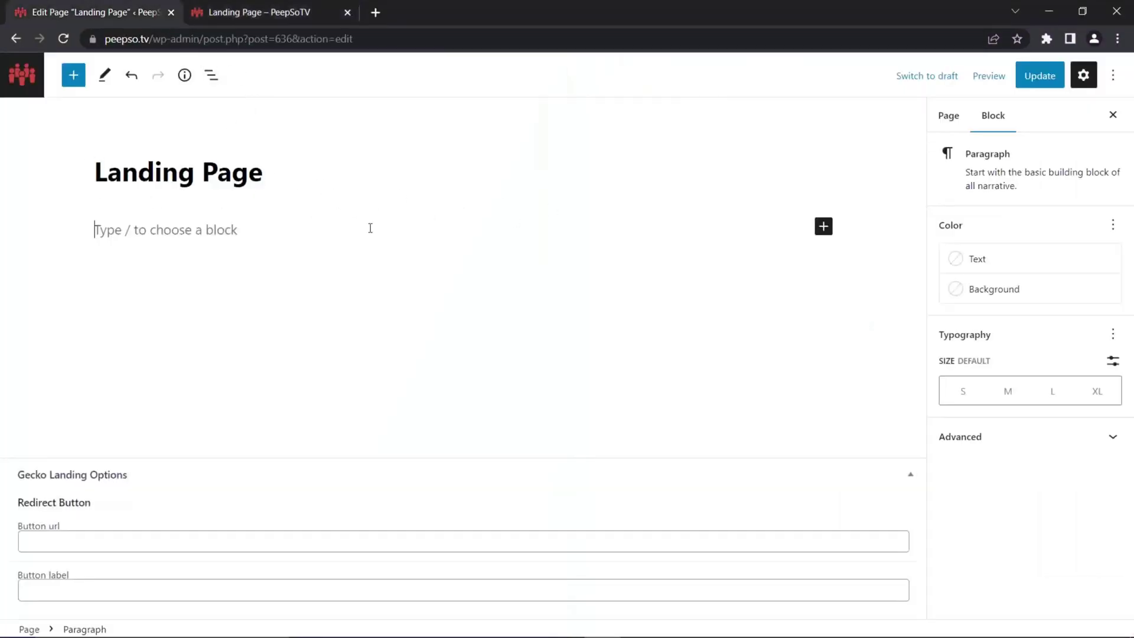
pyautogui.click(947, 117)
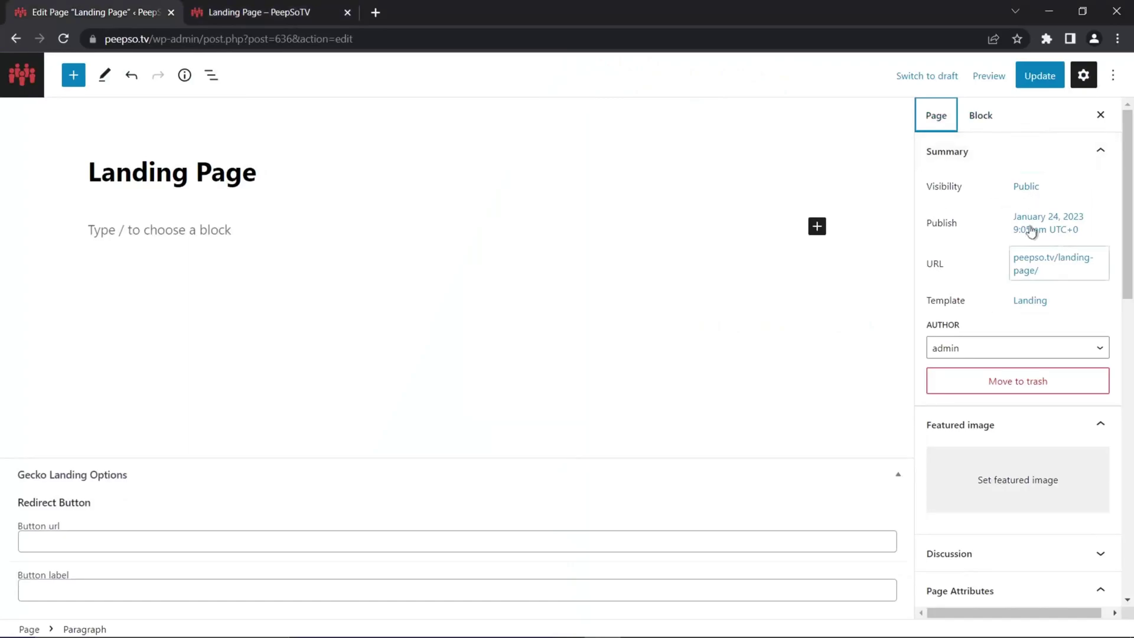
pyautogui.scroll(-1, 992, 251)
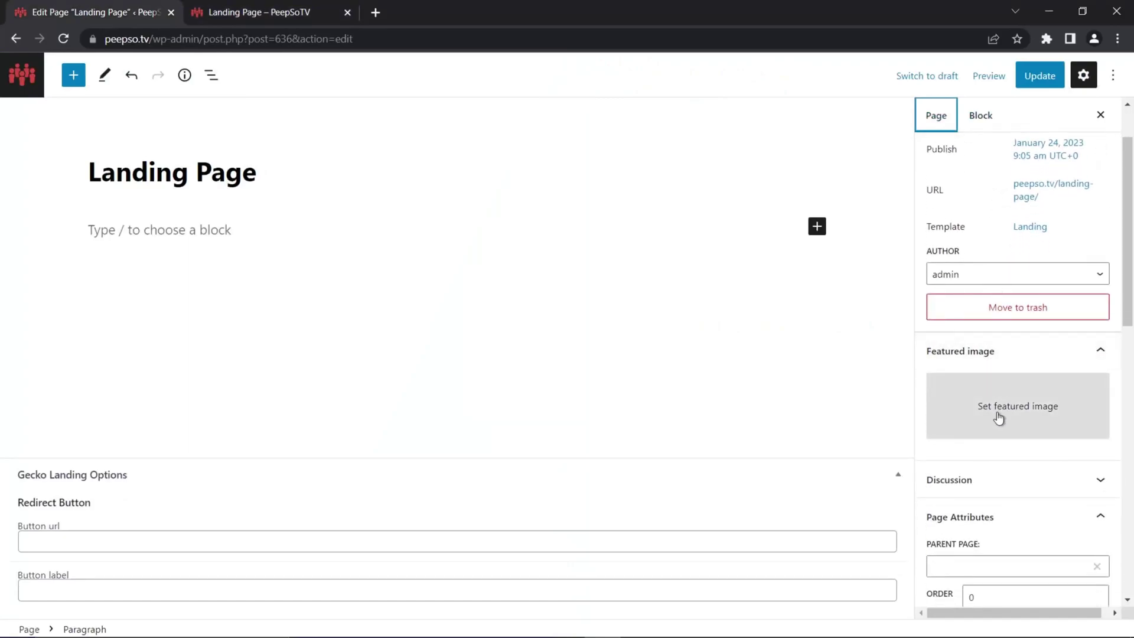
pyautogui.click(966, 436)
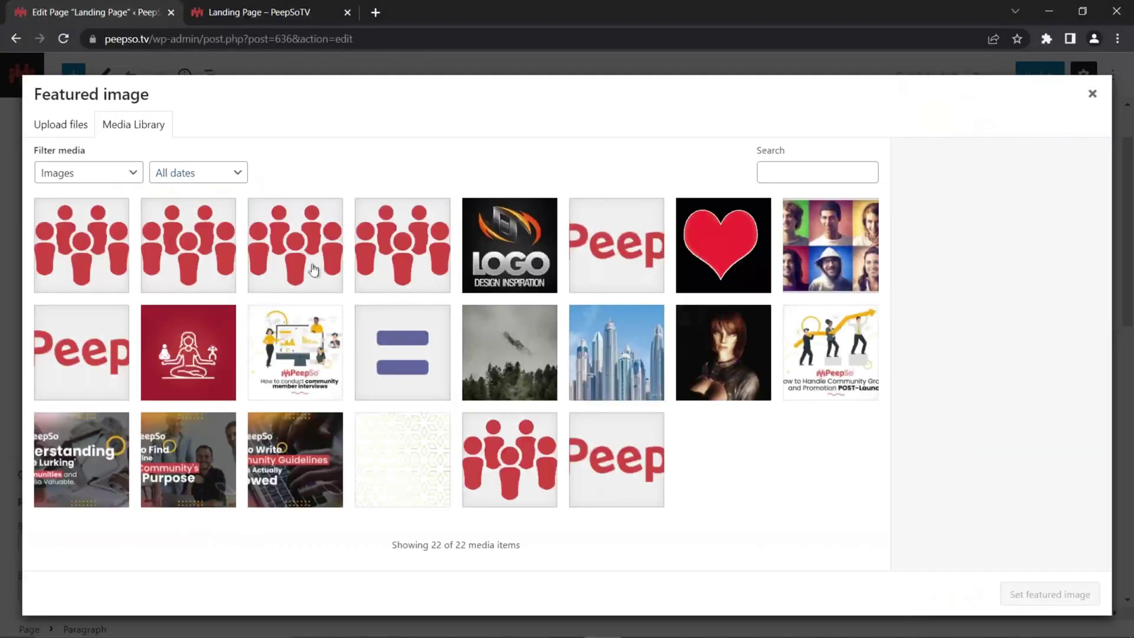
pyautogui.hotkey('ctrl', 'Tab')
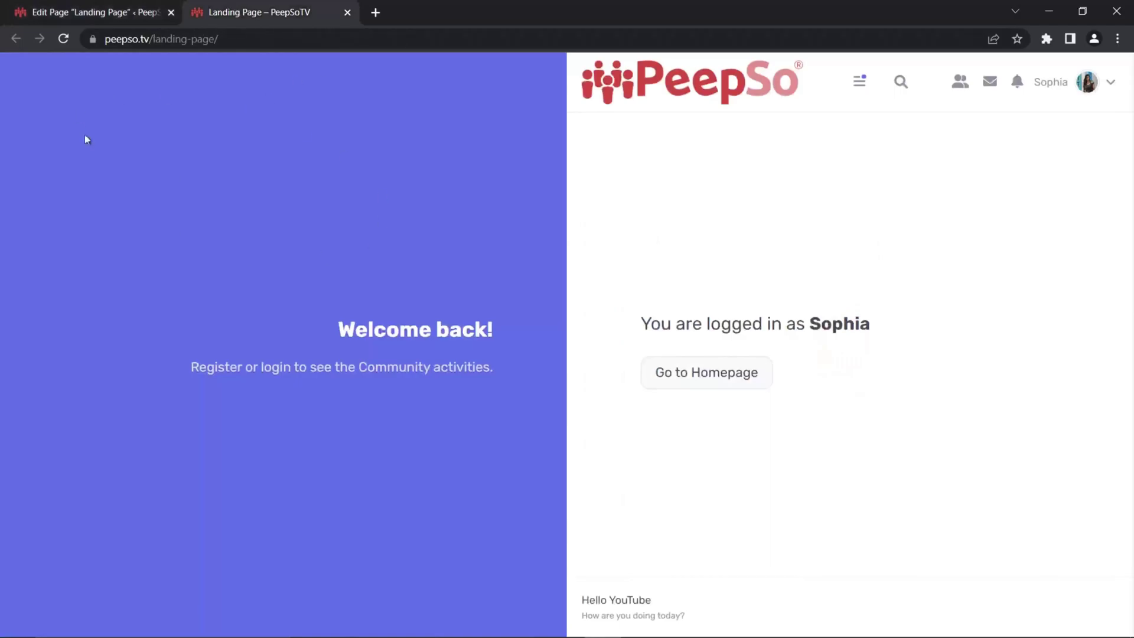
pyautogui.click(79, 12)
pyautogui.click(614, 343)
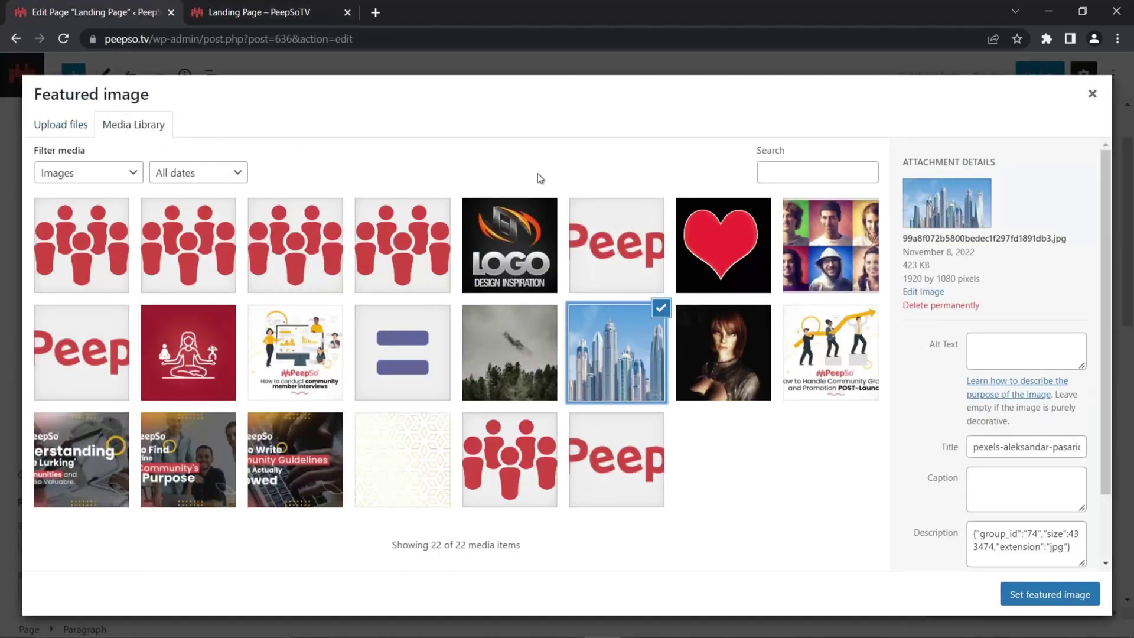
pyautogui.click(1010, 594)
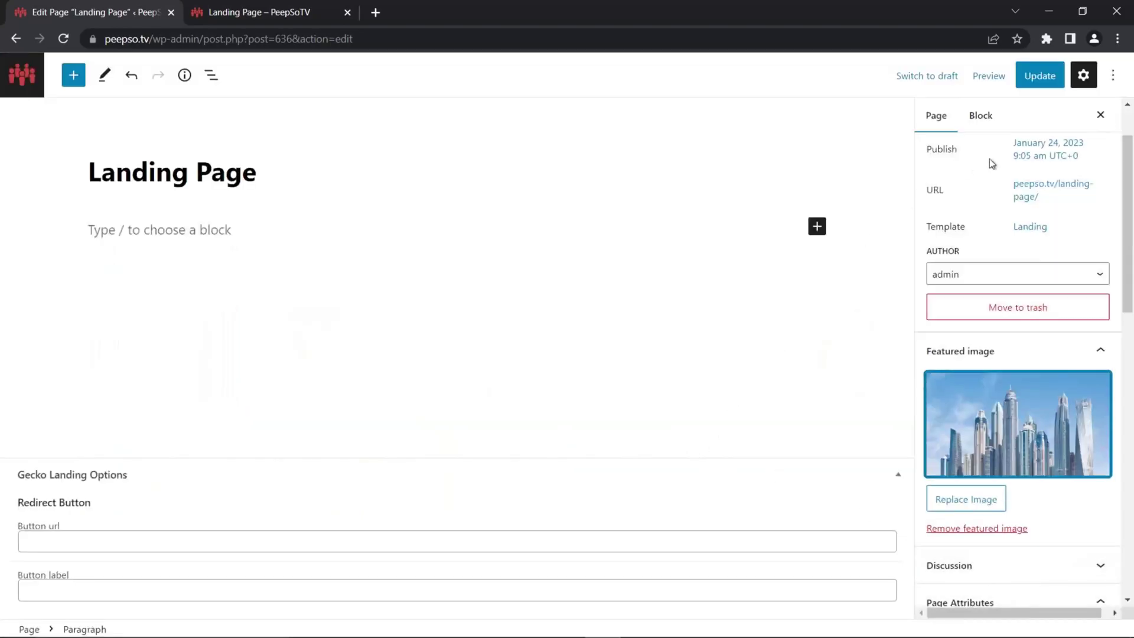
pyautogui.click(1040, 76)
pyautogui.click(260, 12)
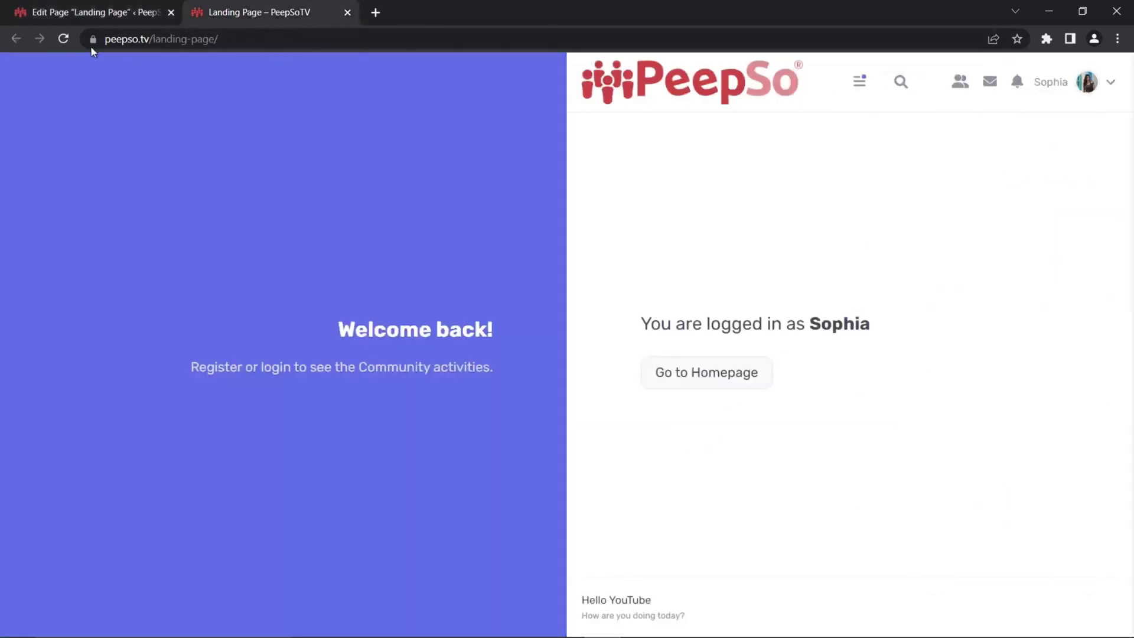
pyautogui.click(63, 39)
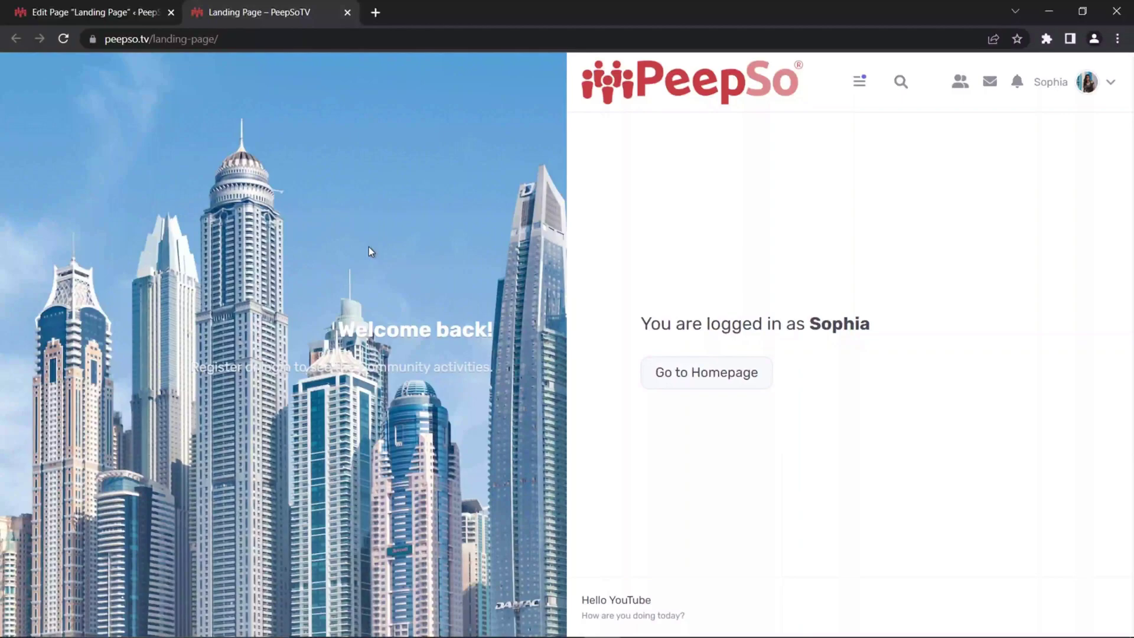
pyautogui.click(111, 13)
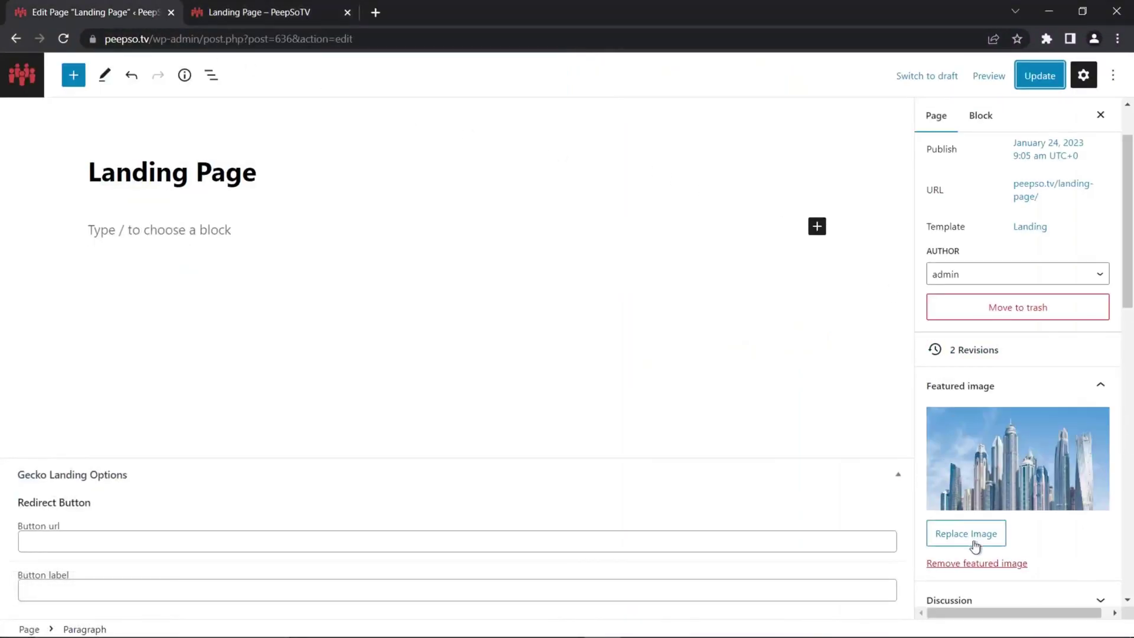
pyautogui.click(978, 564)
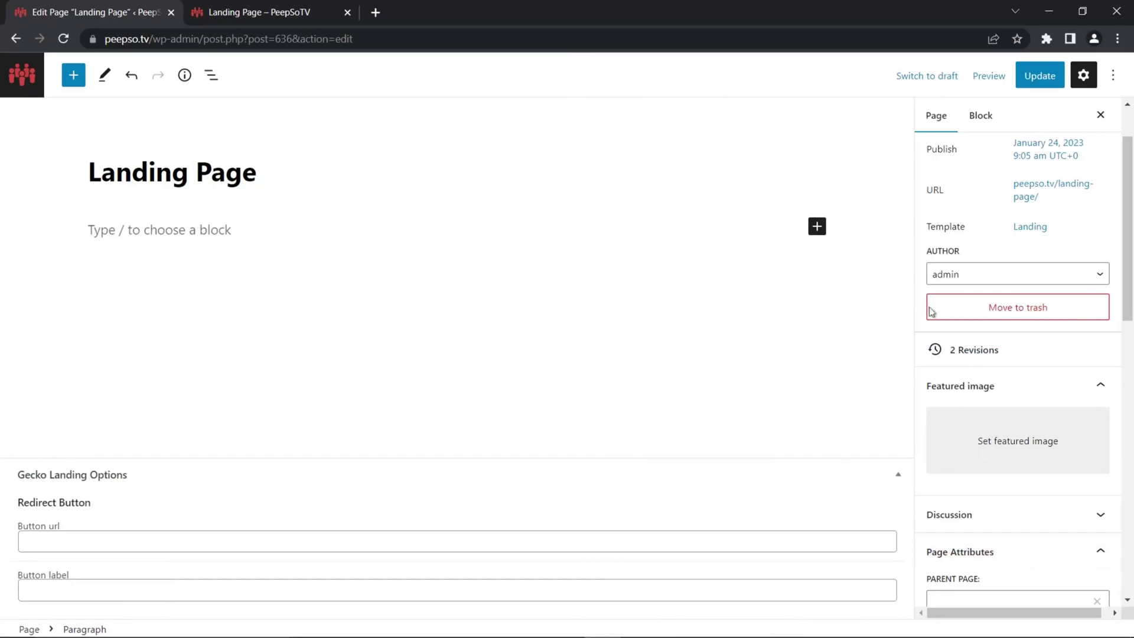
pyautogui.click(1032, 83)
pyautogui.click(263, 12)
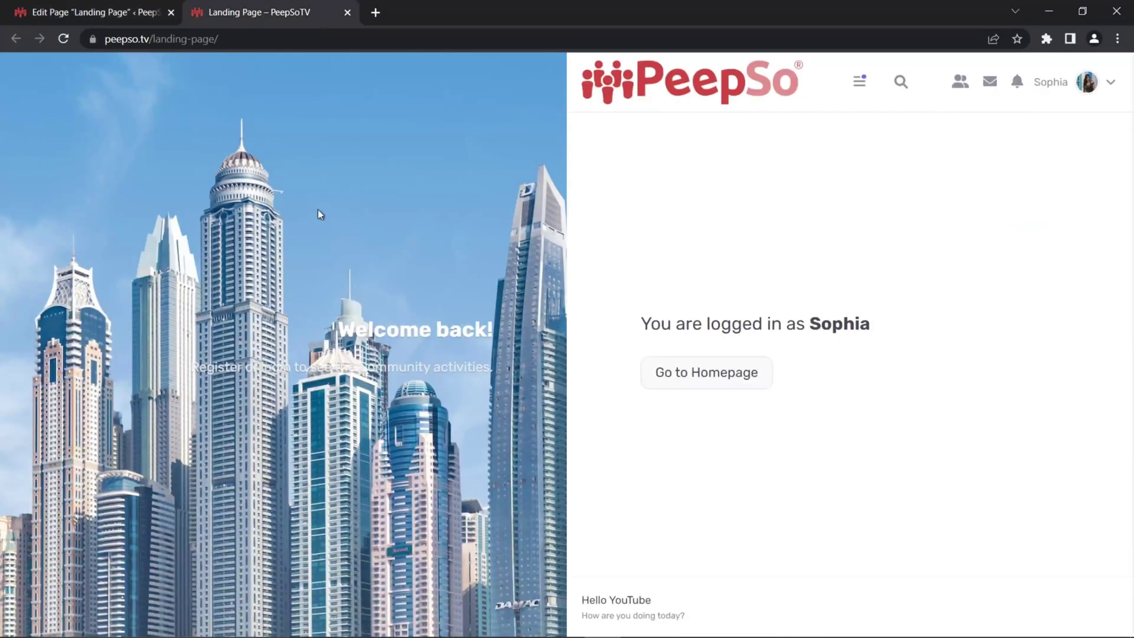
pyautogui.click(65, 39)
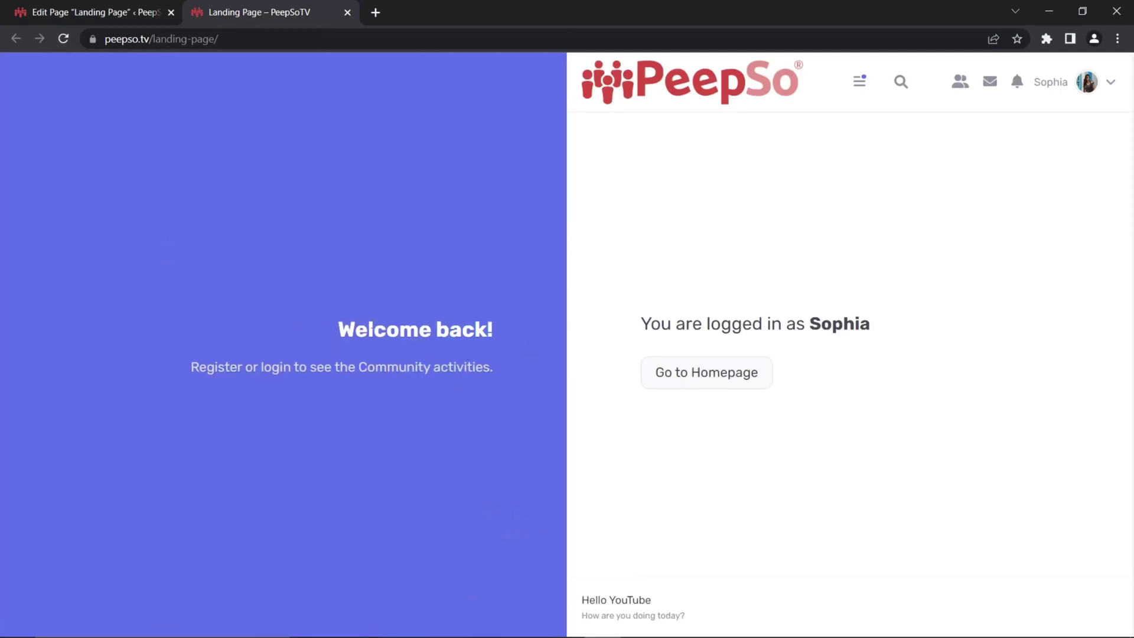
# - Select and inspect the welcome text on the live landing page
pyautogui.moveTo(464, 369); pyautogui.dragTo(335, 329)
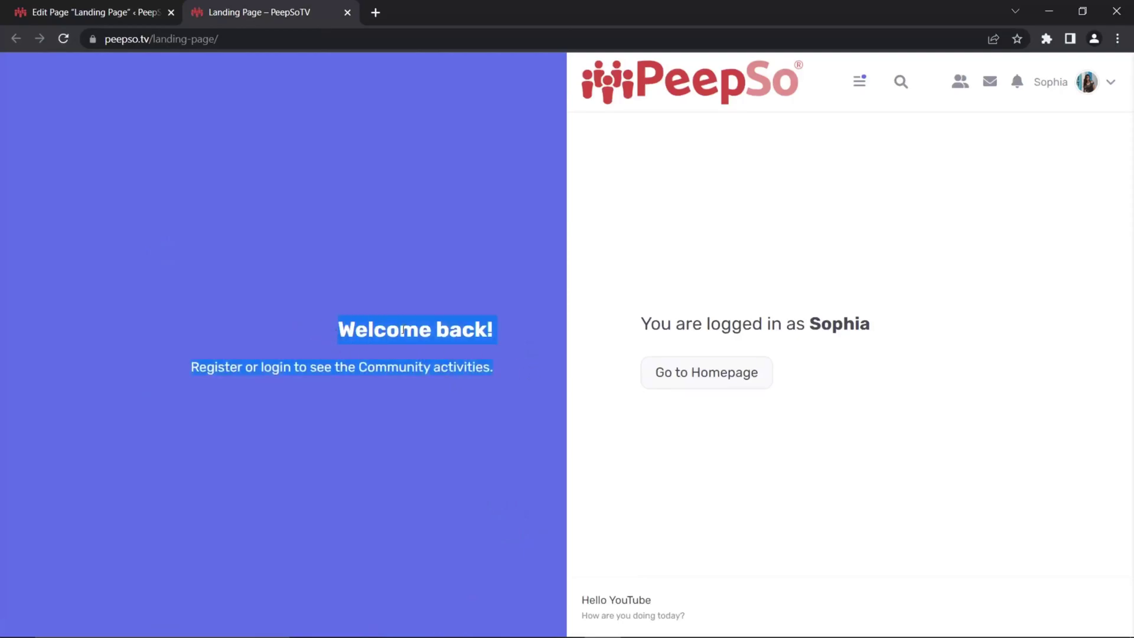
pyautogui.click(249, 252)
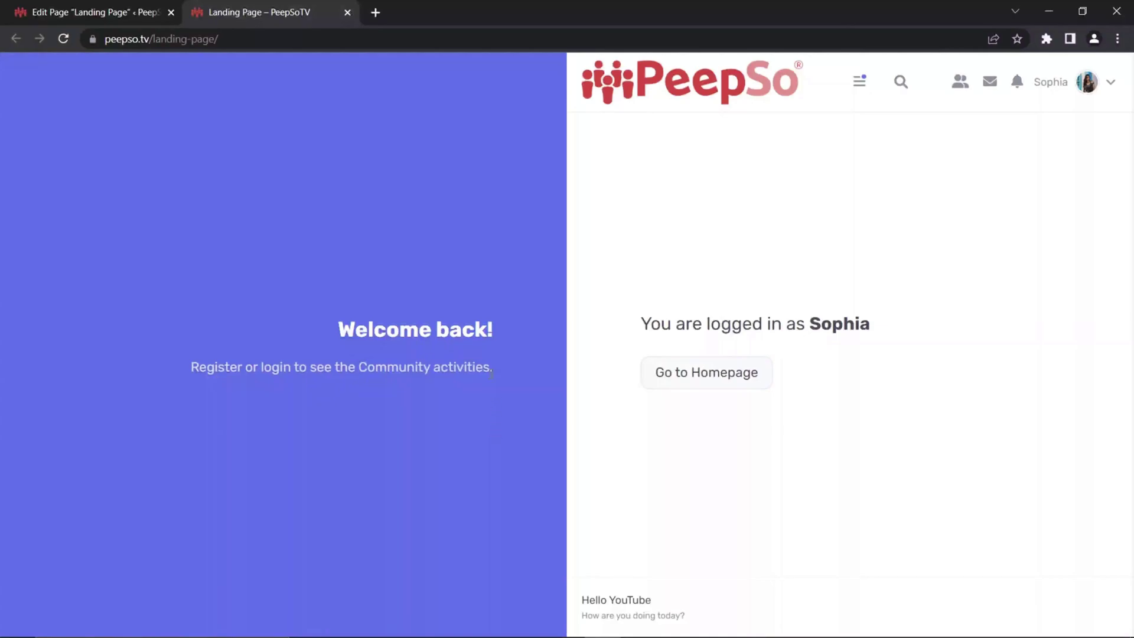
pyautogui.moveTo(492, 372); pyautogui.dragTo(305, 292)
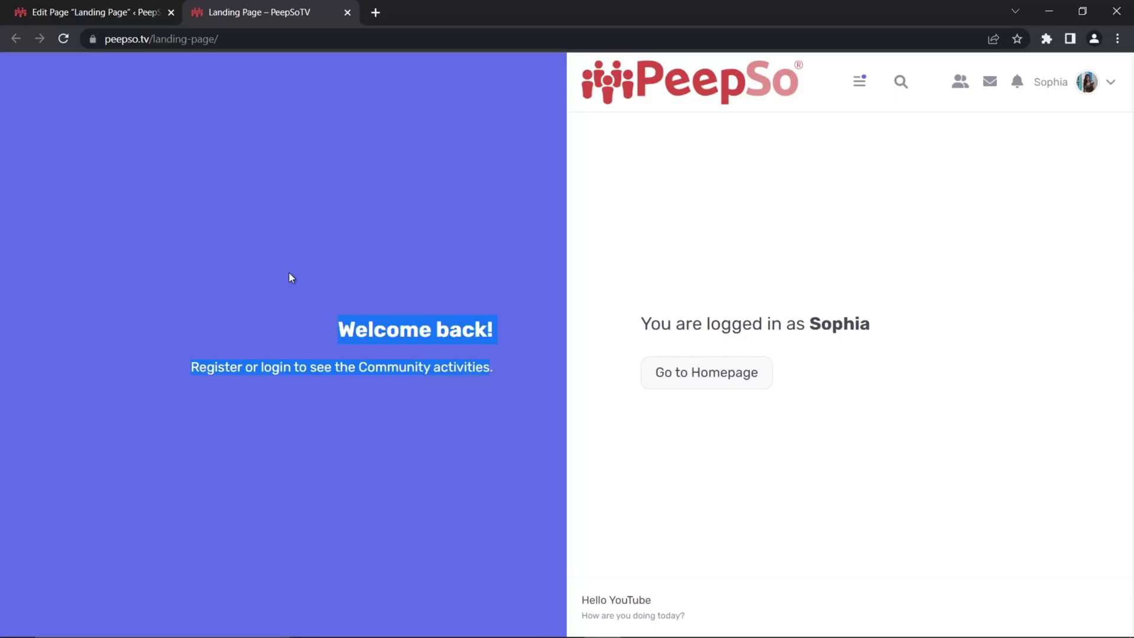
pyautogui.click(315, 276)
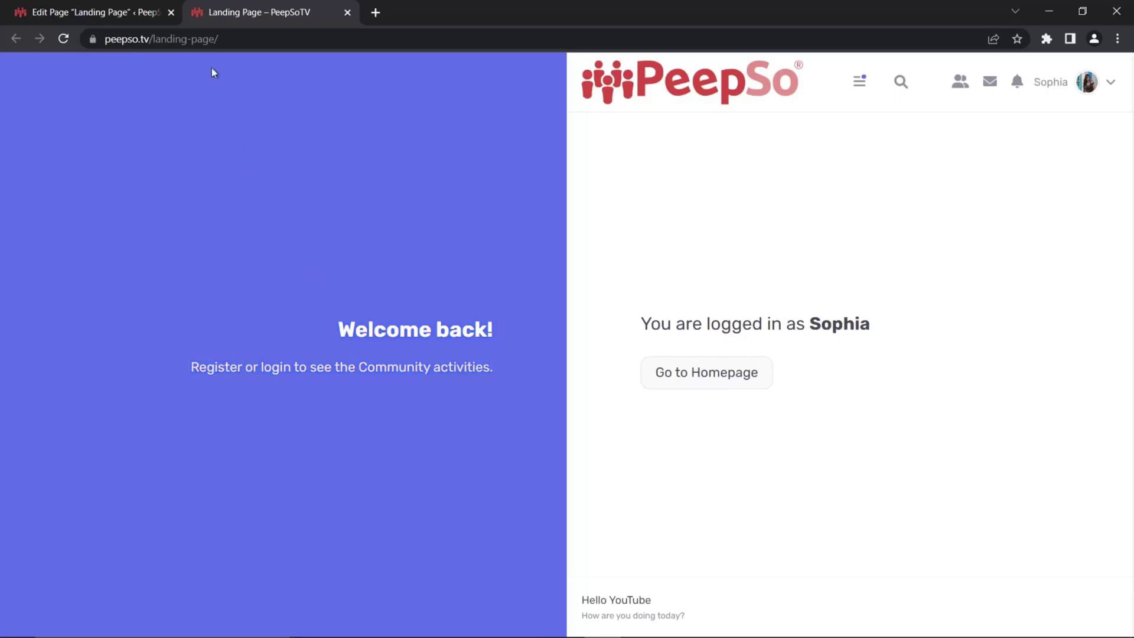
# - Add a 'Hello YouTube' paragraph, update the page, and confirm it on the reloaded live page
pyautogui.click(62, 13)
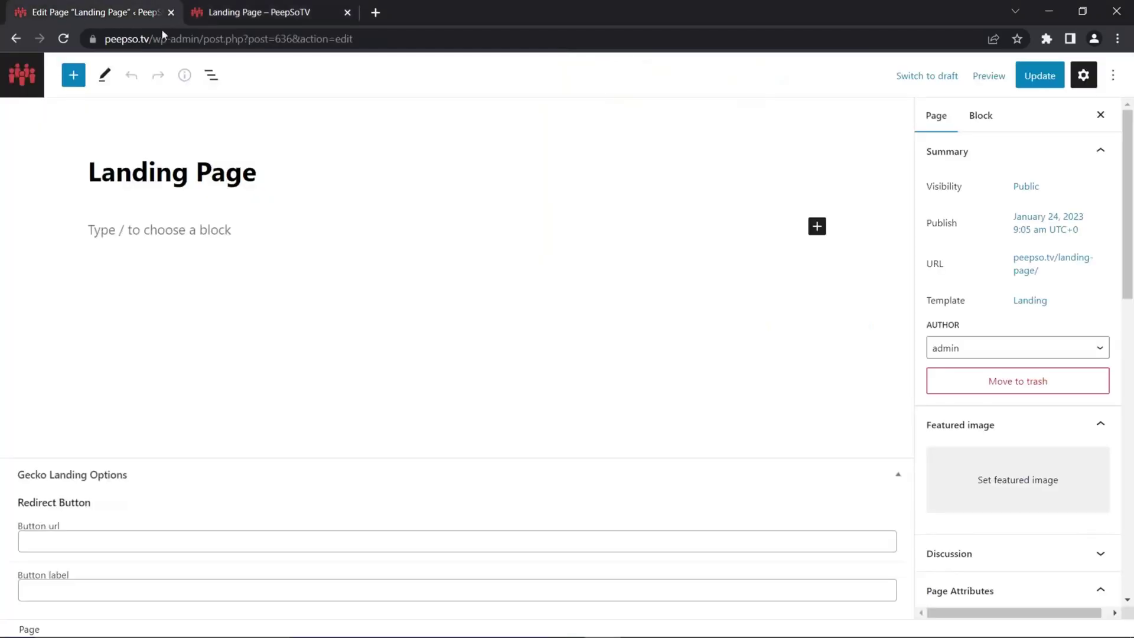
pyautogui.click(214, 231)
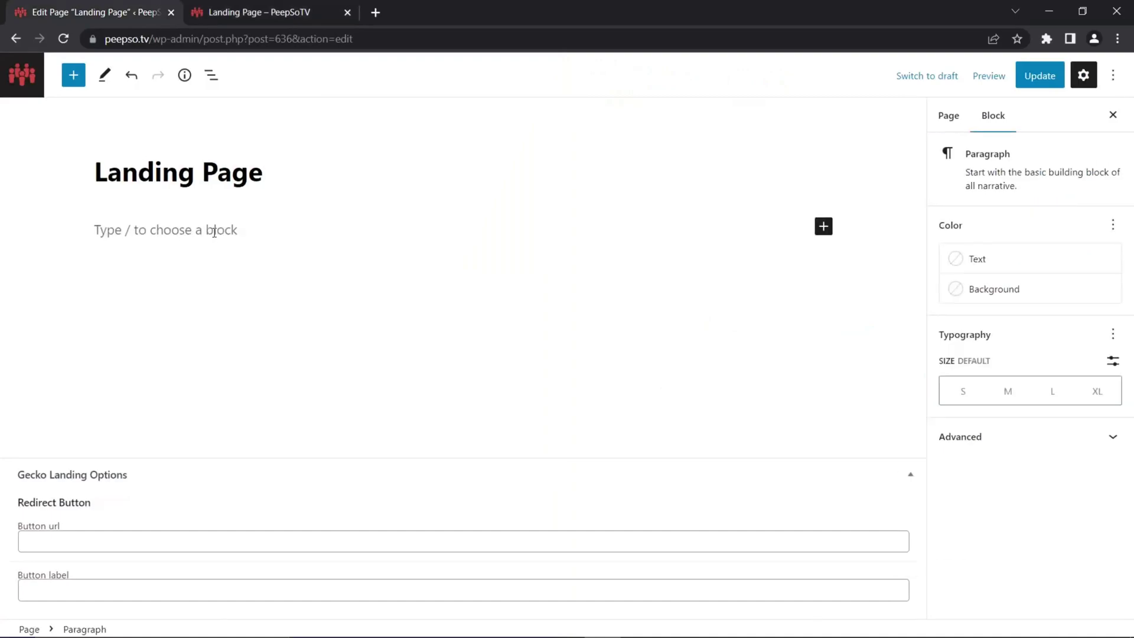
pyautogui.write('Hell')
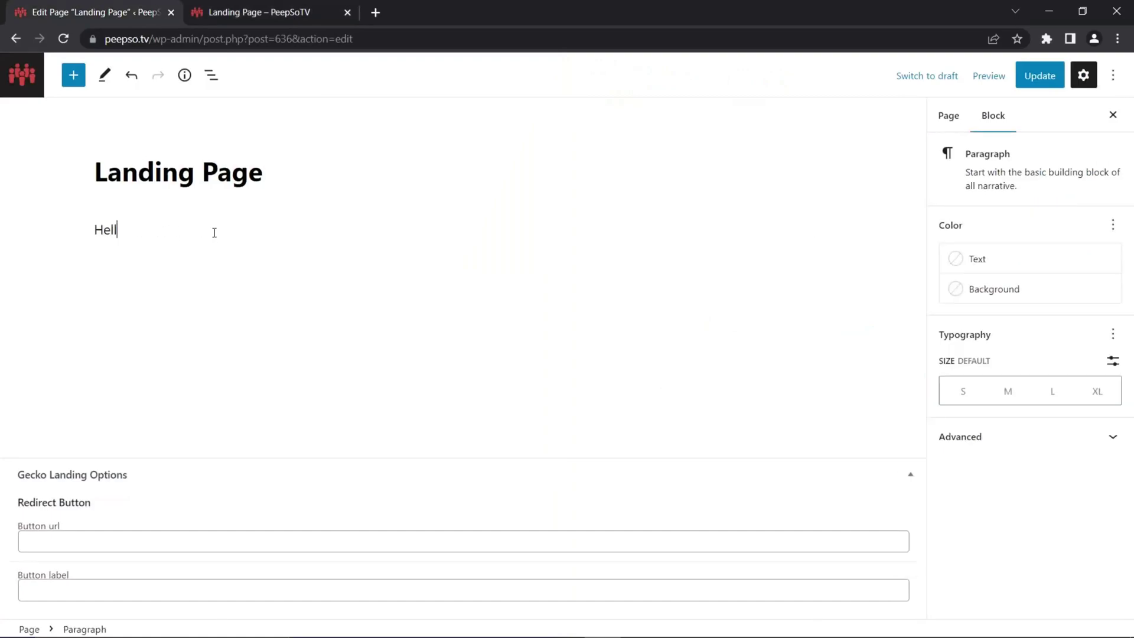
pyautogui.write('o YouTube')
pyautogui.click(1040, 82)
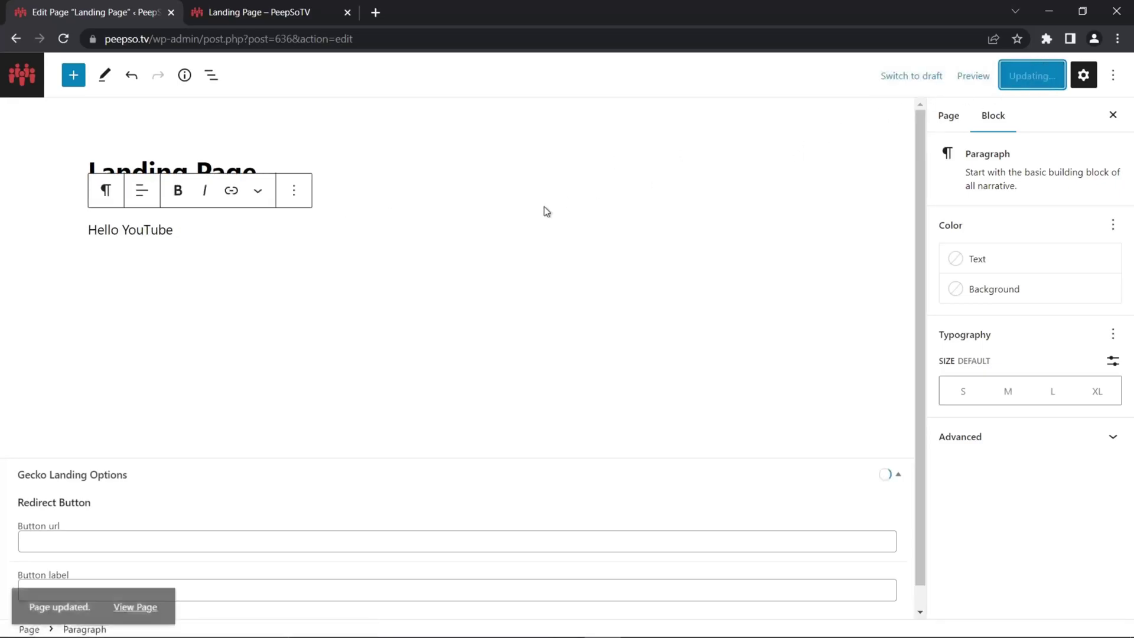
pyautogui.click(262, 14)
pyautogui.click(63, 39)
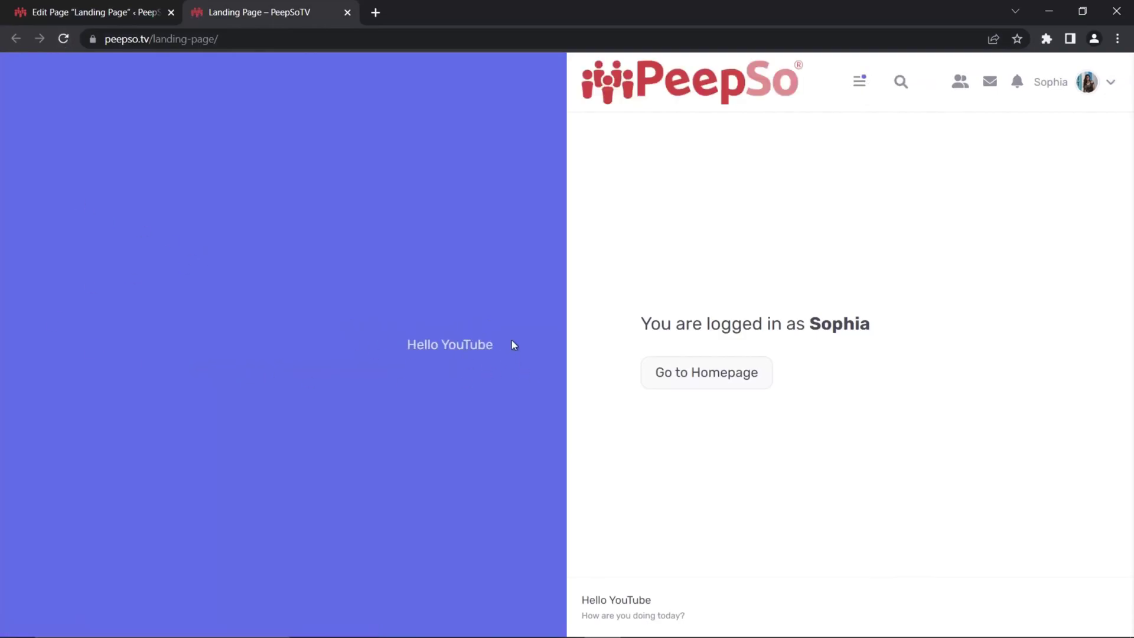
pyautogui.moveTo(512, 344); pyautogui.dragTo(334, 362)
# - Convert the 'Hello YouTube' paragraph into a heading and update the page
pyautogui.click(104, 13)
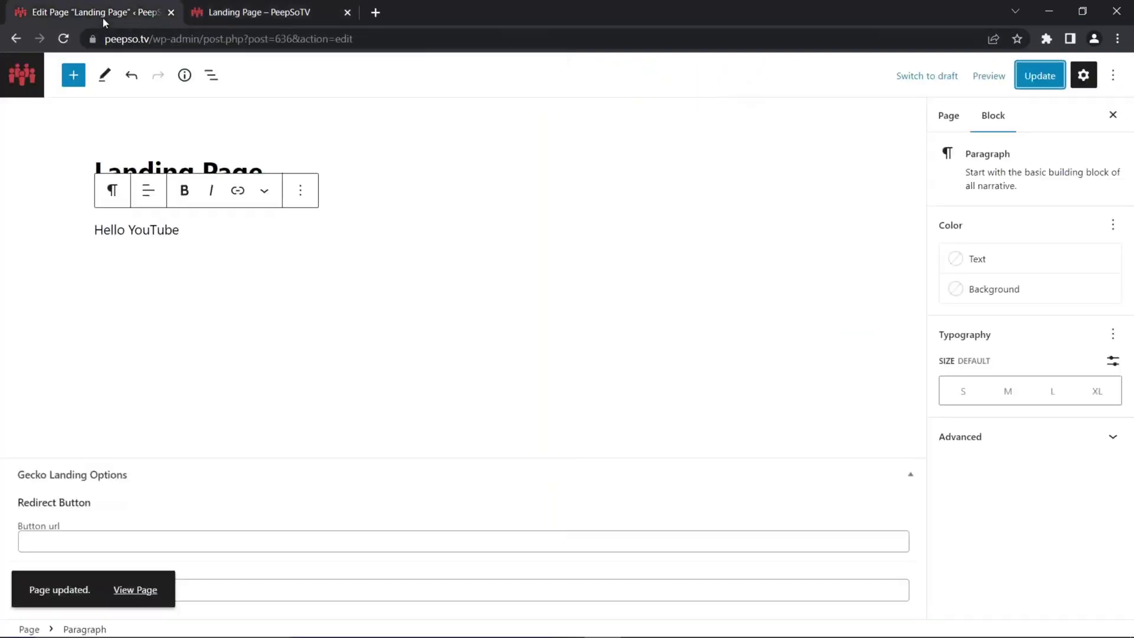
pyautogui.moveTo(198, 231); pyautogui.dragTo(89, 228)
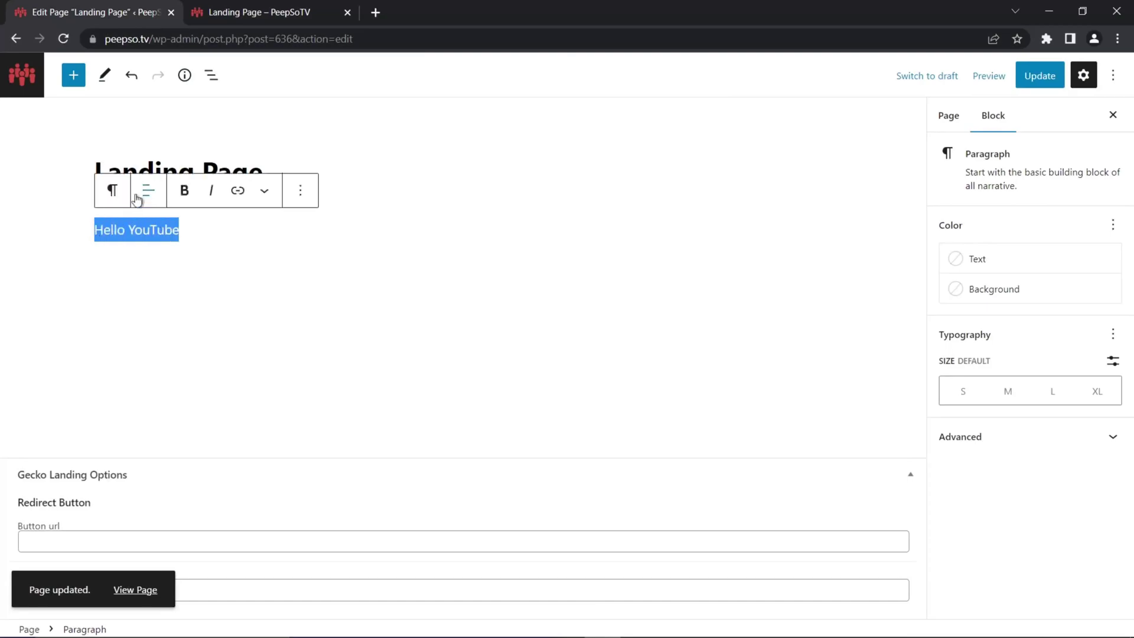
pyautogui.click(121, 195)
pyautogui.click(118, 260)
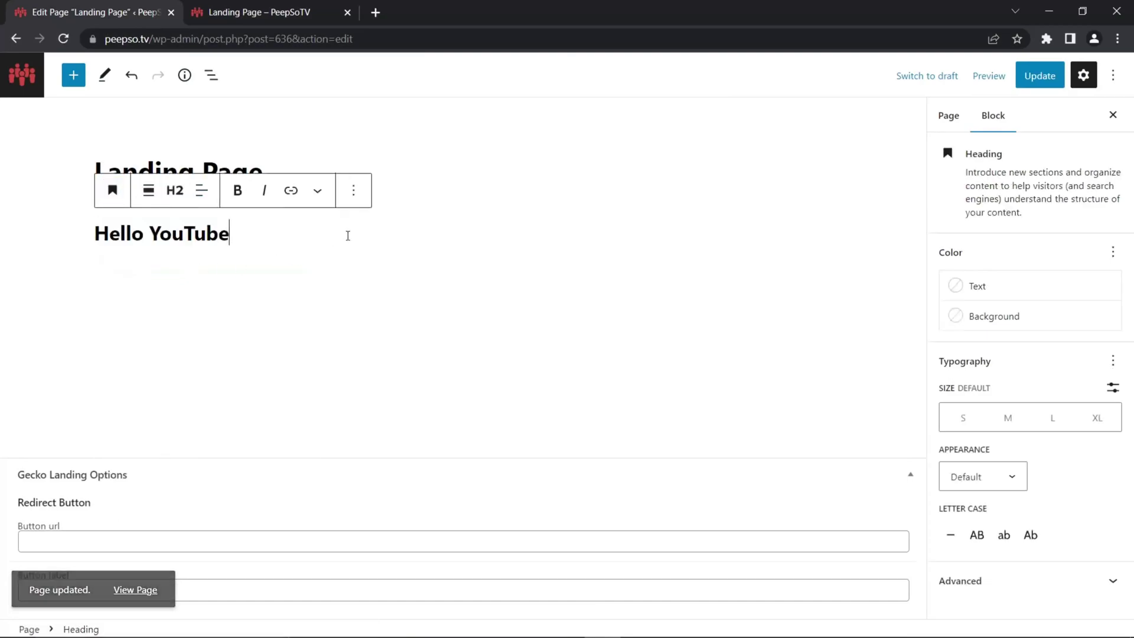
pyautogui.click(1037, 75)
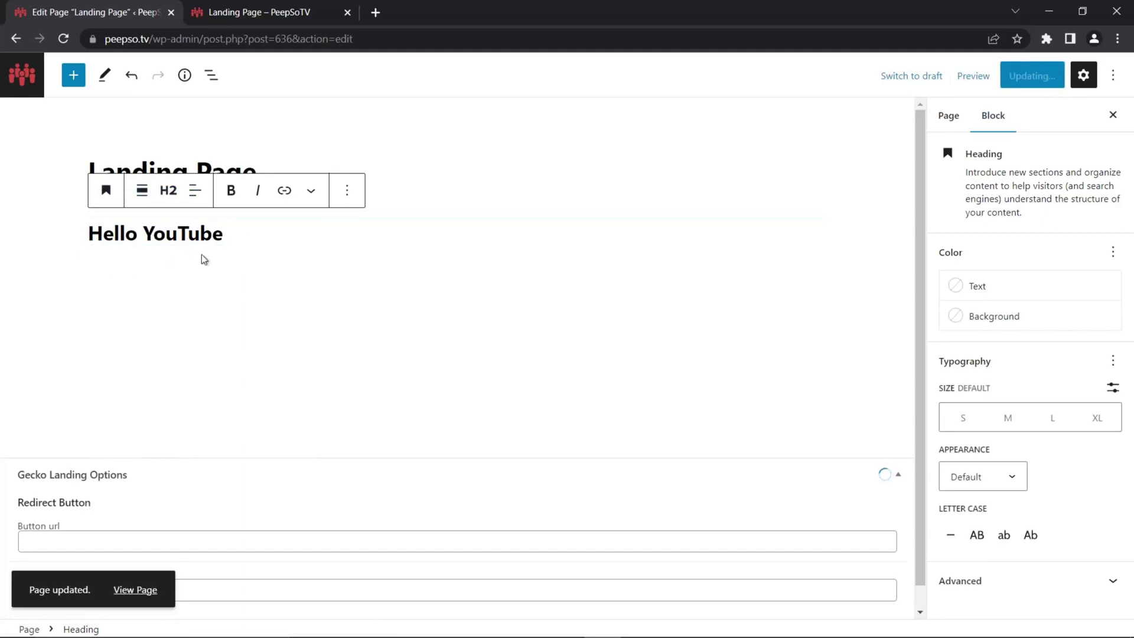
# - Reload the live page to see the heading, then add an empty paragraph below it
pyautogui.click(242, 14)
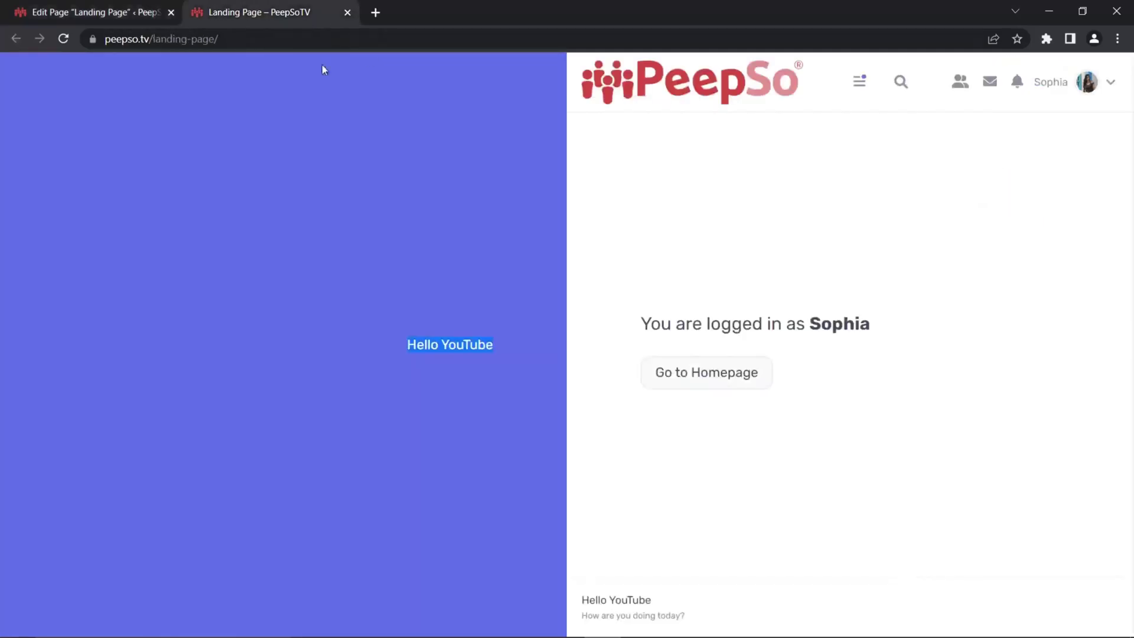
pyautogui.click(65, 41)
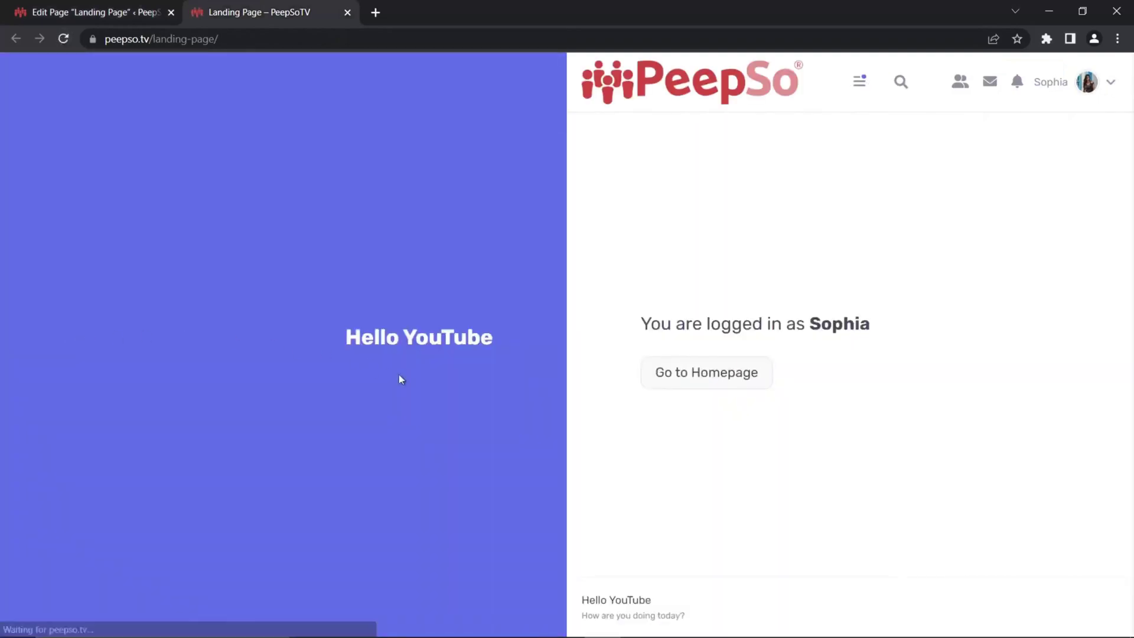
pyautogui.click(101, 17)
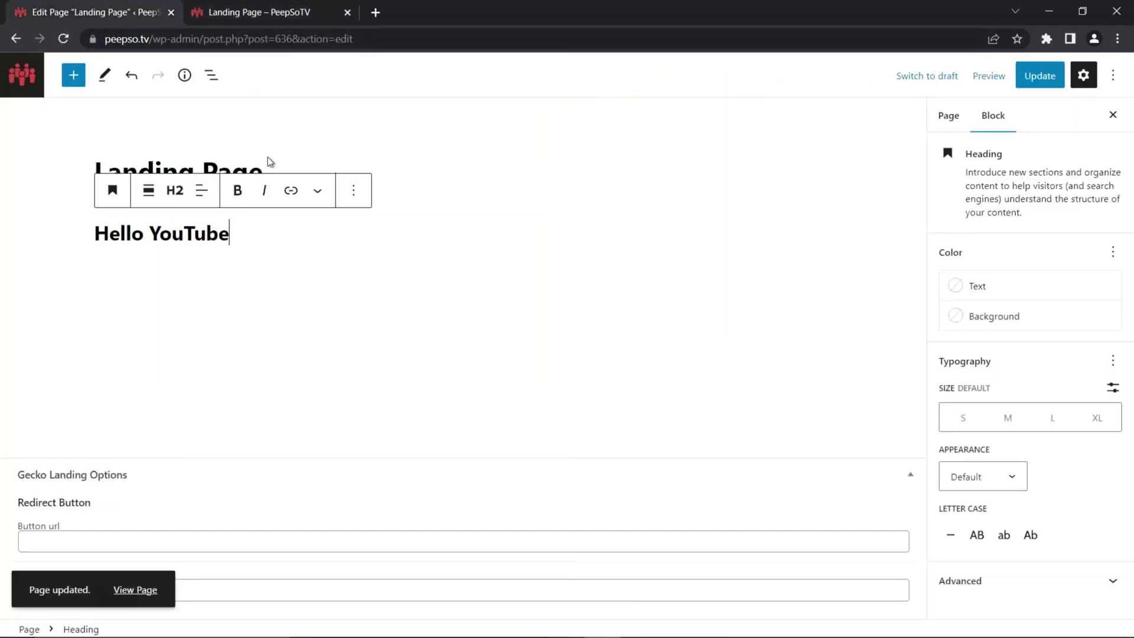
pyautogui.click(224, 261)
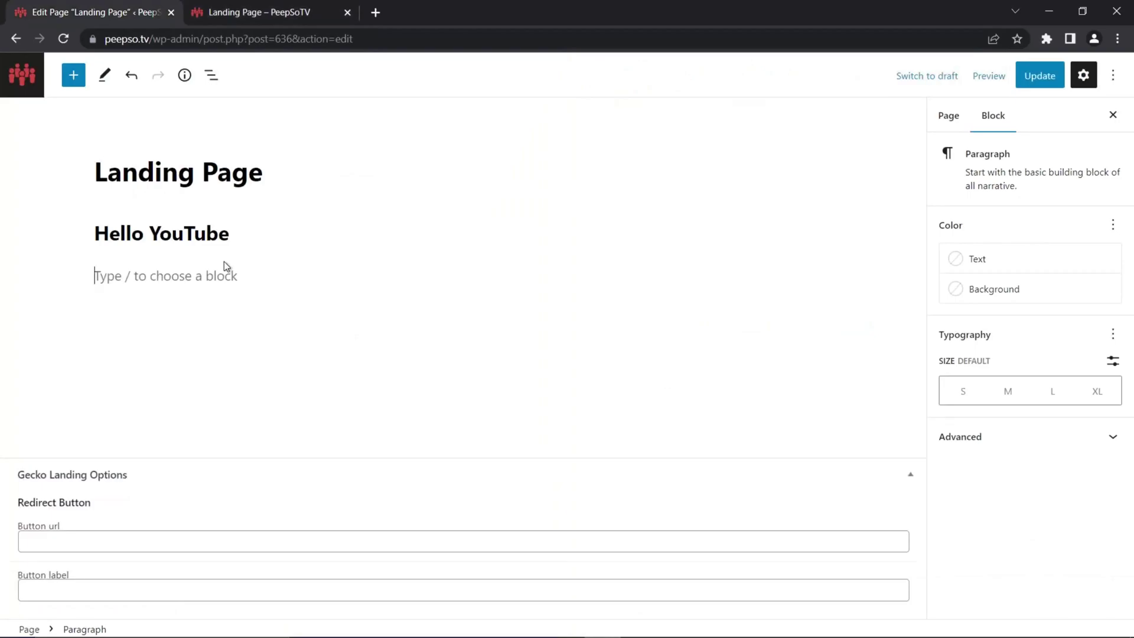
# - Type 'Let's try it like this', bolding the end of 'this' and italicising 'Let's'
pyautogui.write('Lets try')
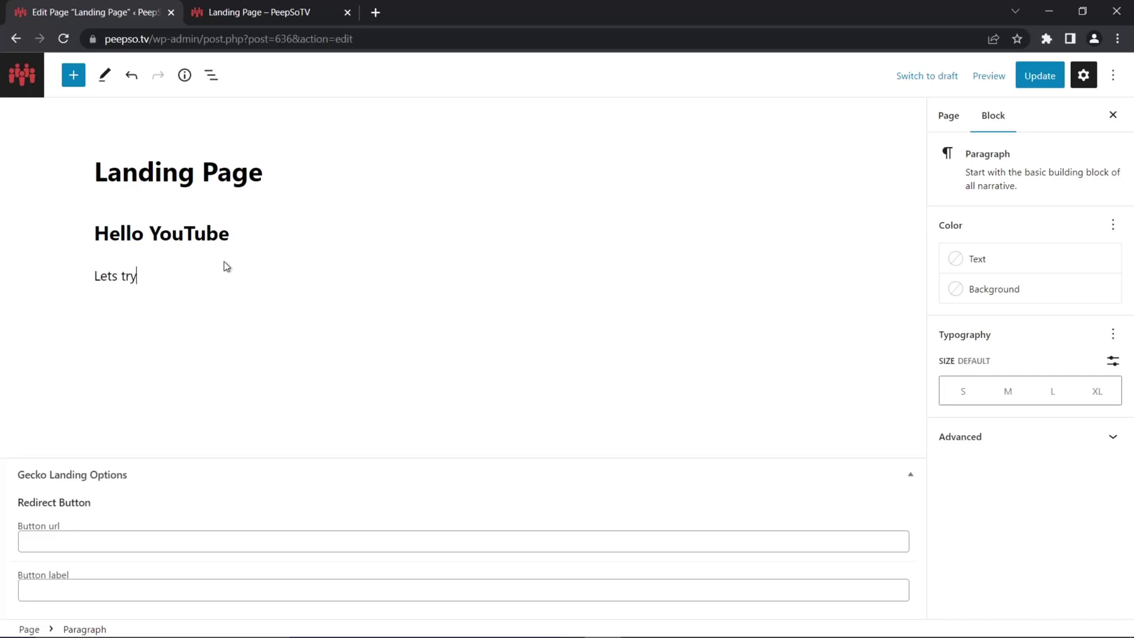
pyautogui.write(' it like this')
pyautogui.hotkey('shift', 'Left')
pyautogui.hotkey('shift', 'Left')
pyautogui.hotkey('shift', 'Left')
pyautogui.click(228, 237)
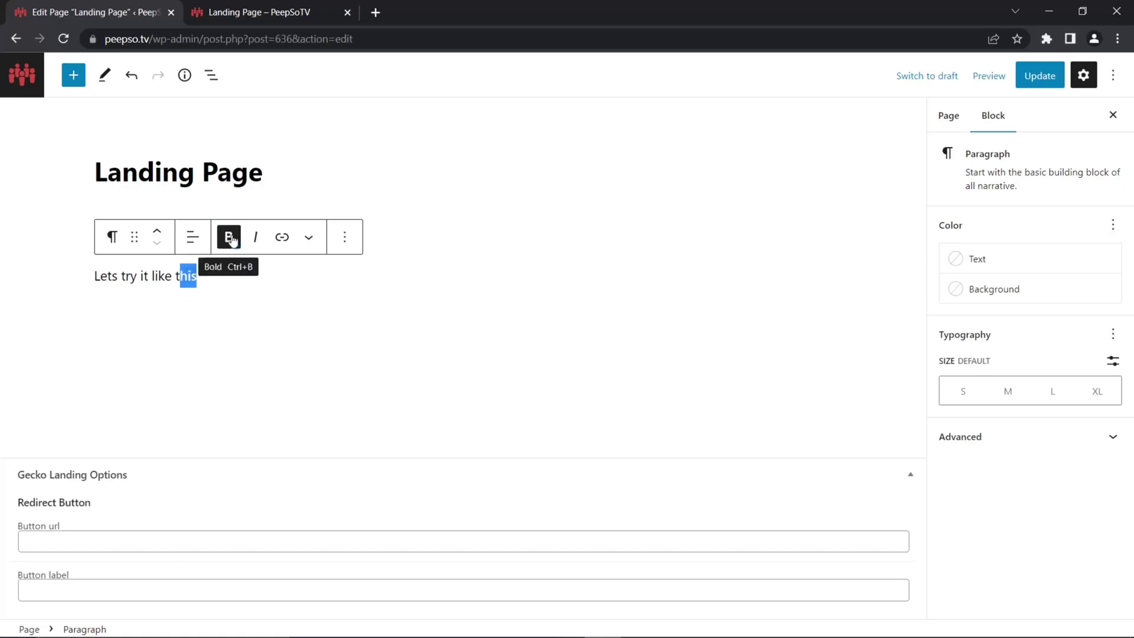
pyautogui.doubleClick(108, 276)
pyautogui.click(255, 237)
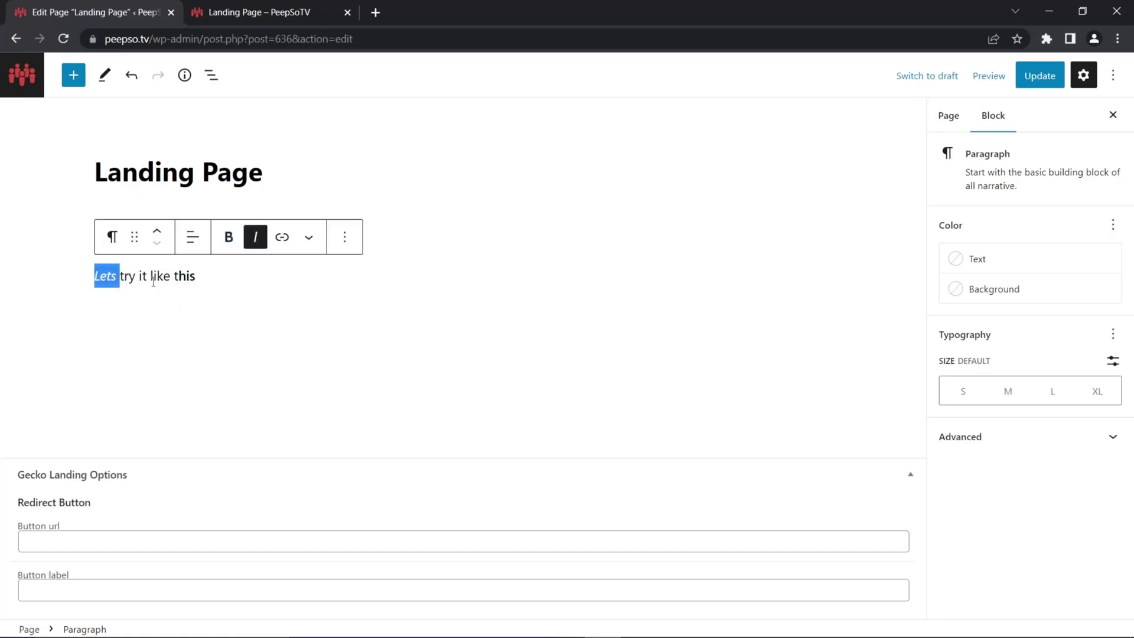
pyautogui.press('Right')
pyautogui.press('Left')
pyautogui.write("'")
# - Update the page and reload the live landing page to see the new line
pyautogui.click(1040, 76)
pyautogui.click(271, 16)
pyautogui.click(63, 40)
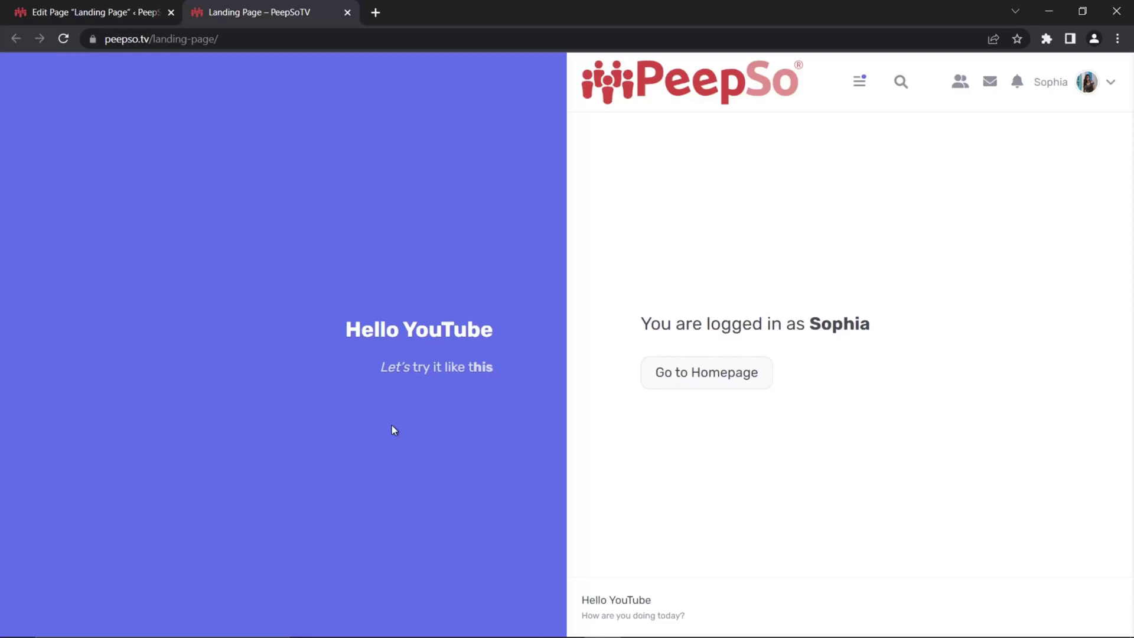
# - Delete the heading and line, reset the block to a paragraph, and update the page
pyautogui.click(87, 19)
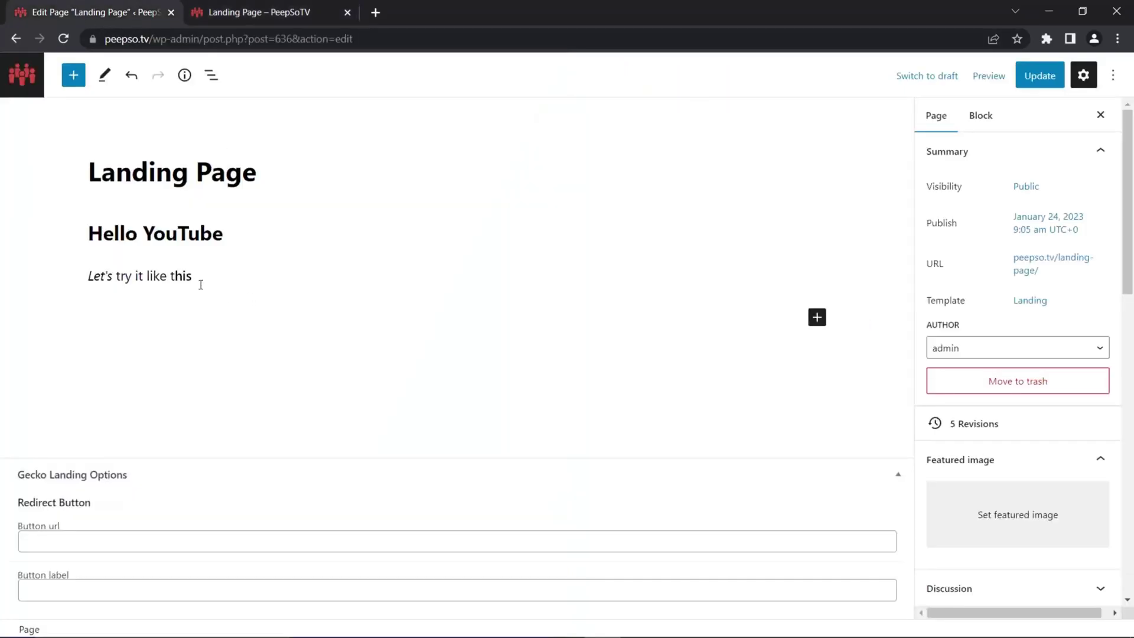
pyautogui.moveTo(197, 278); pyautogui.dragTo(69, 244)
pyautogui.press('BackSpace')
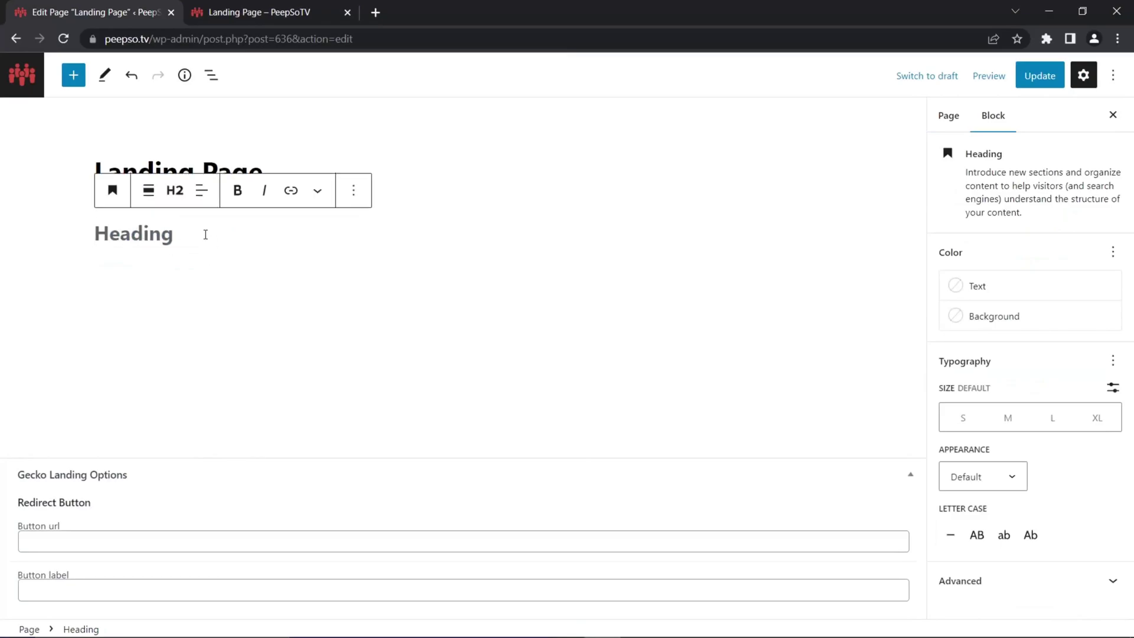
pyautogui.press('BackSpace')
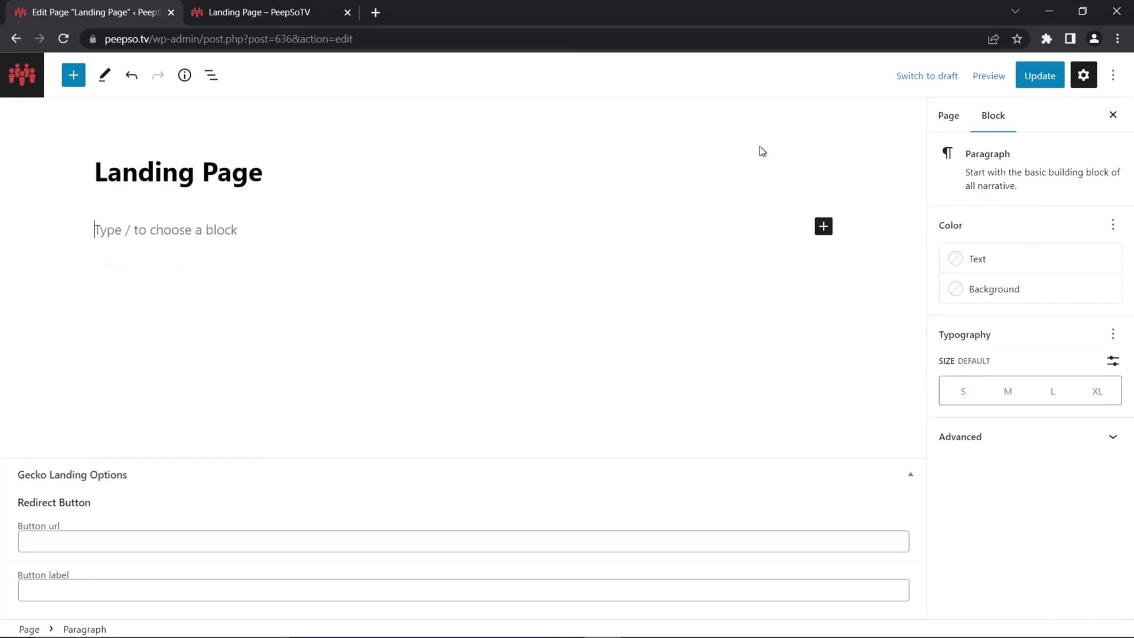
pyautogui.click(1039, 75)
pyautogui.click(260, 15)
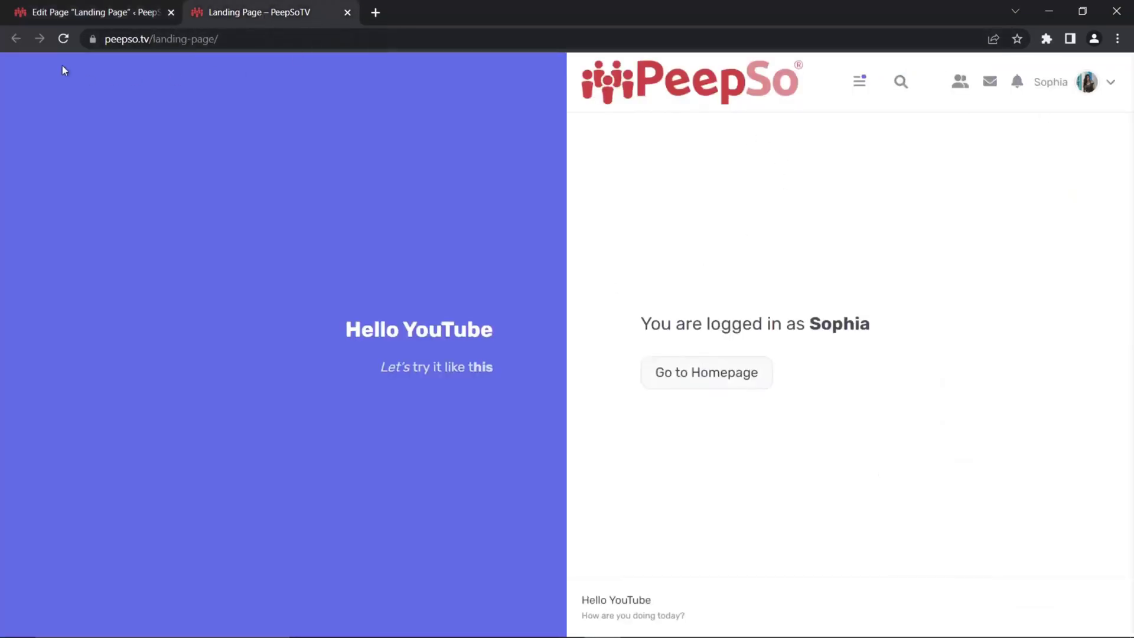
# - Reload the live landing page to confirm the 'Welcome back!' panel returned
pyautogui.click(63, 38)
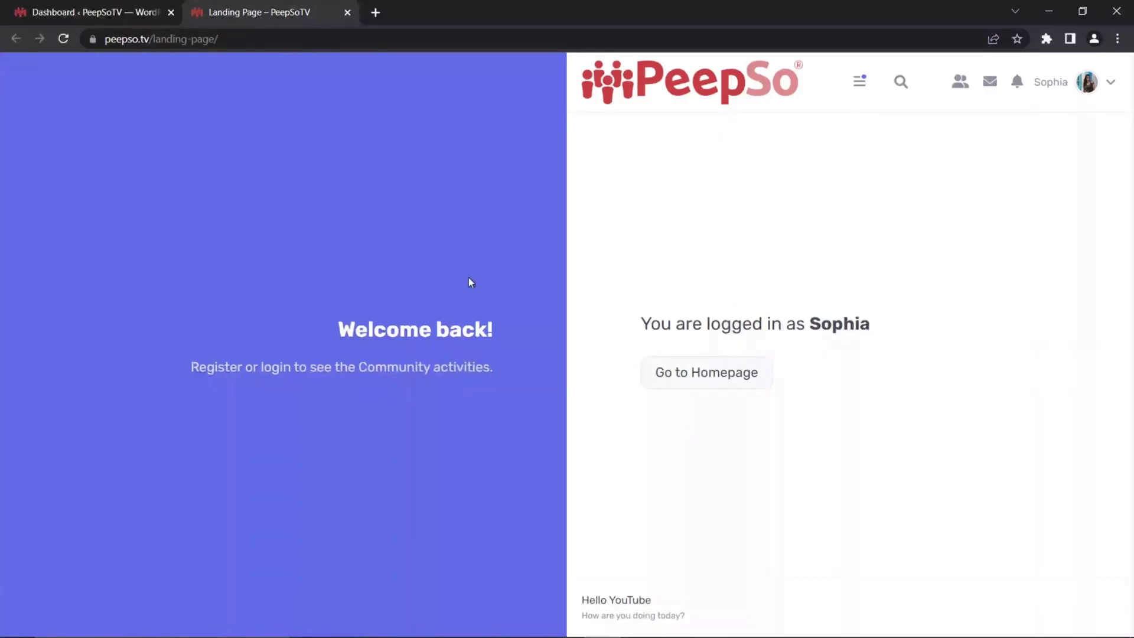
# - Go from the Dashboard to the Widgets screen
pyautogui.click(89, 12)
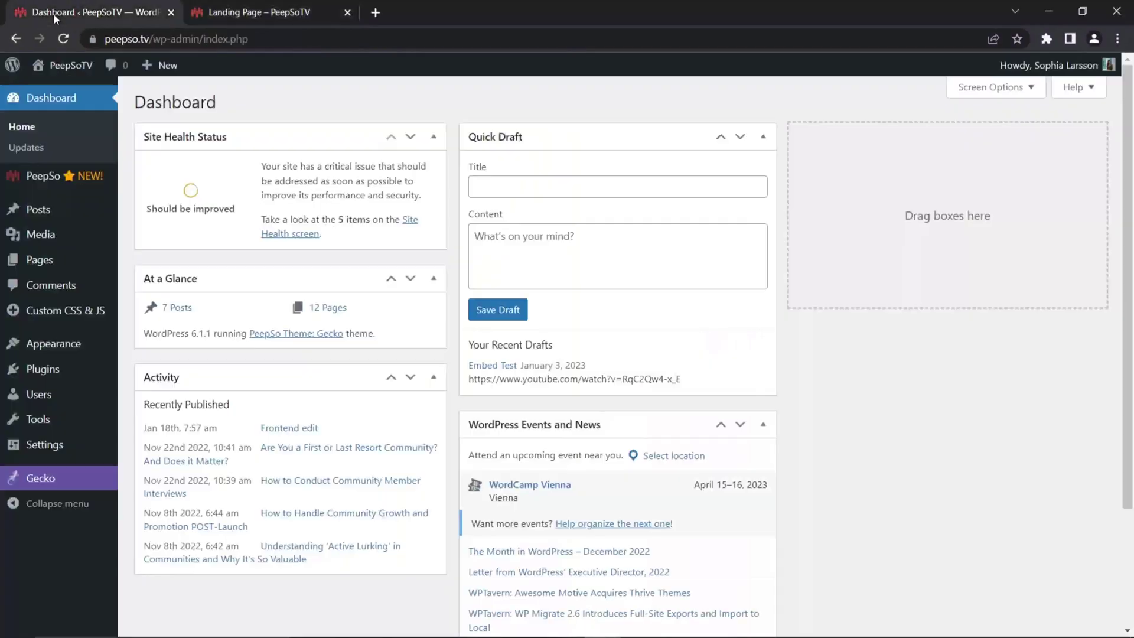
pyautogui.moveTo(105, 322)
pyautogui.moveTo(36, 343)
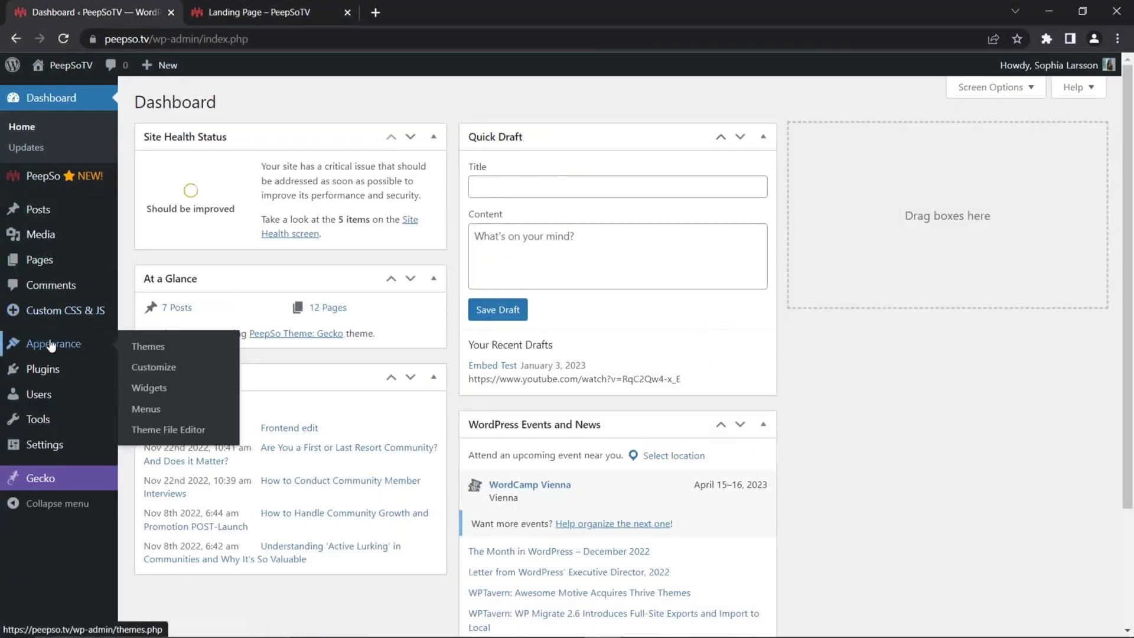
pyautogui.click(151, 388)
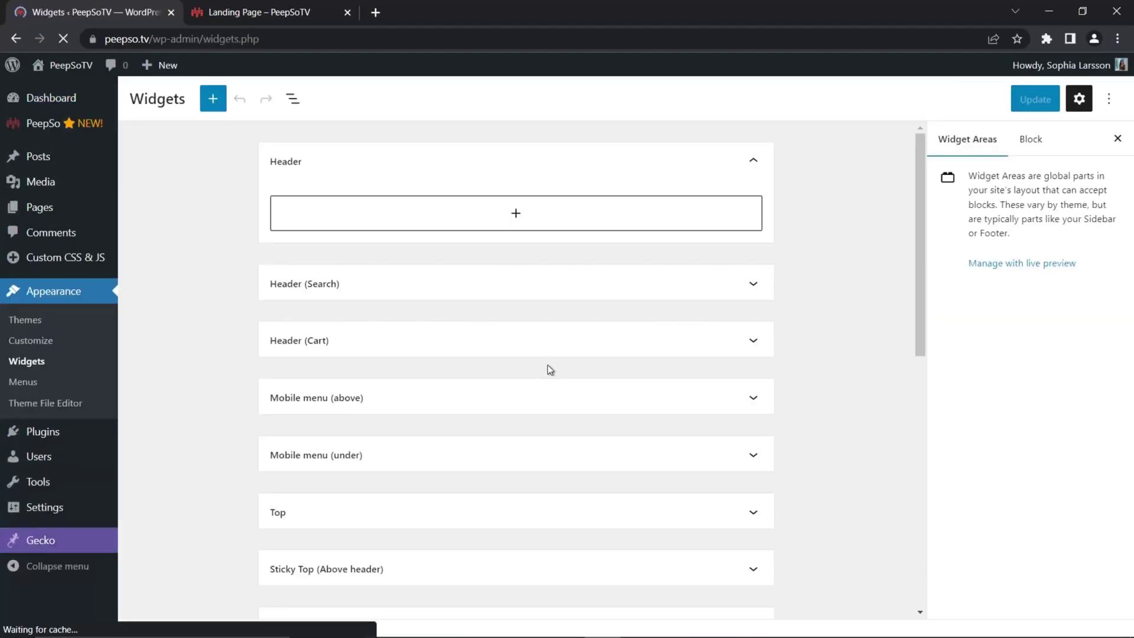
# - Expand the empty Landing widget area and check the current landing page
pyautogui.scroll(-10, 593, 372)
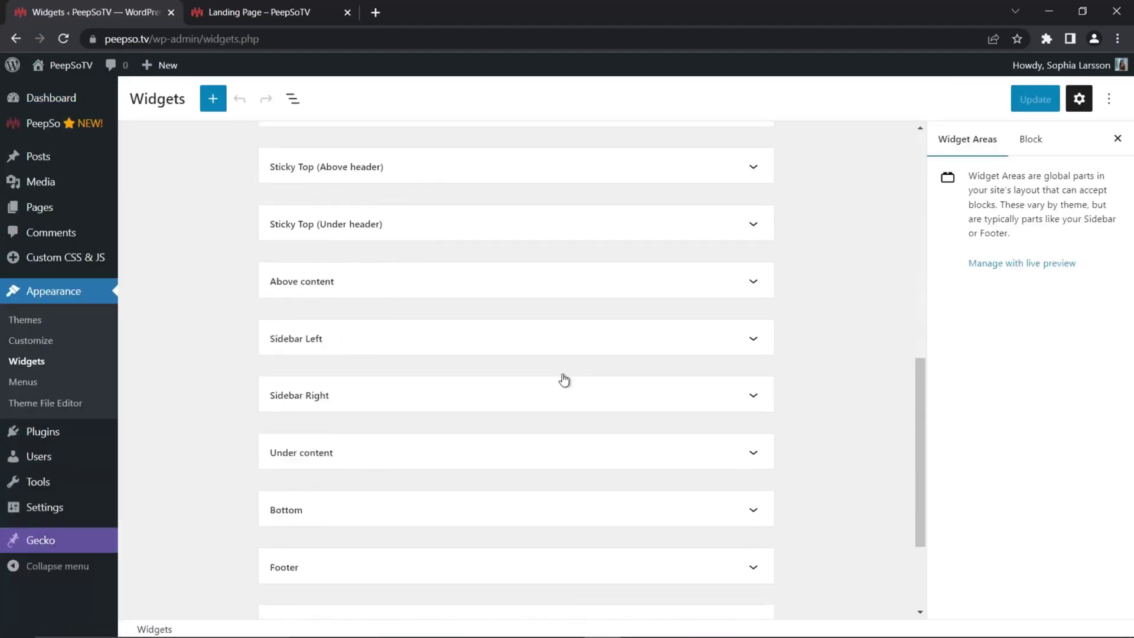
pyautogui.scroll(-3, 564, 380)
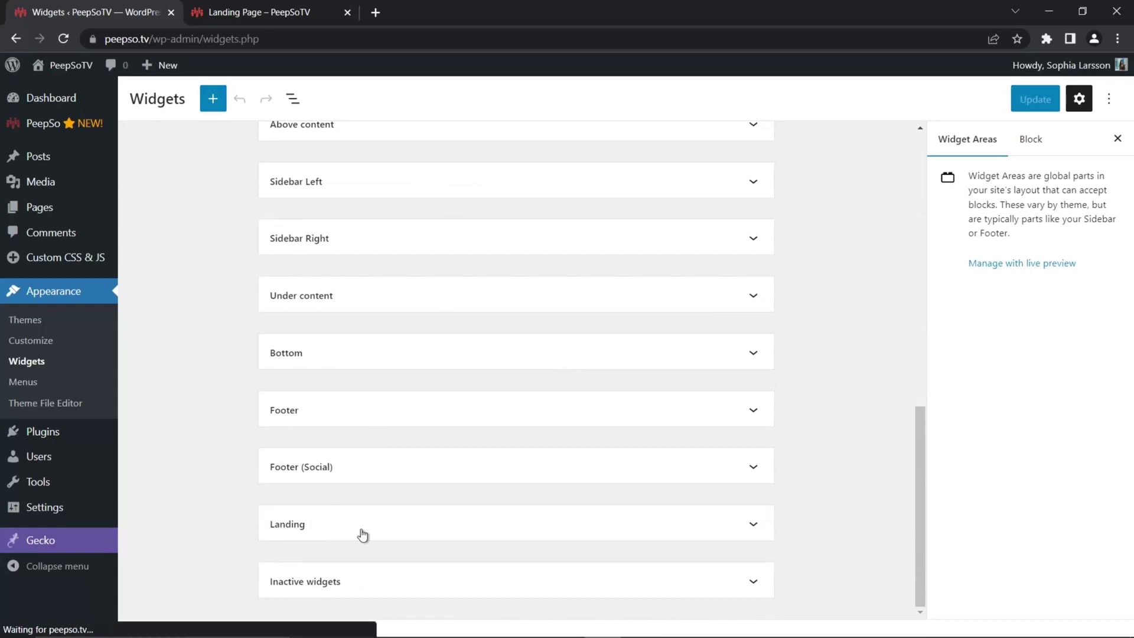
pyautogui.click(420, 533)
pyautogui.scroll(-2, 562, 453)
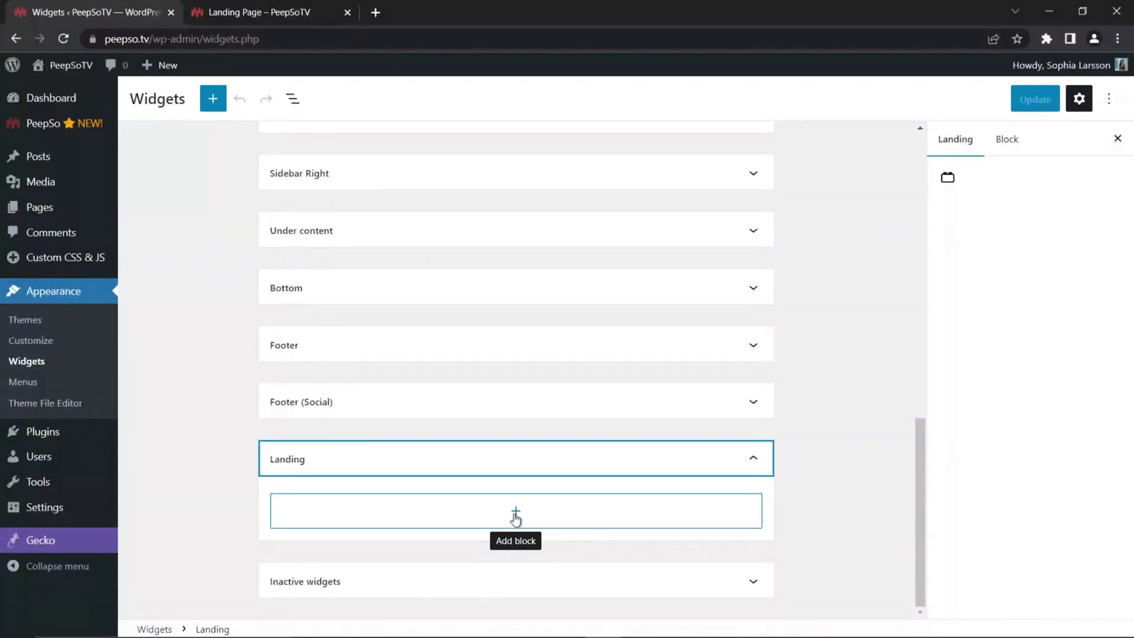
pyautogui.click(268, 13)
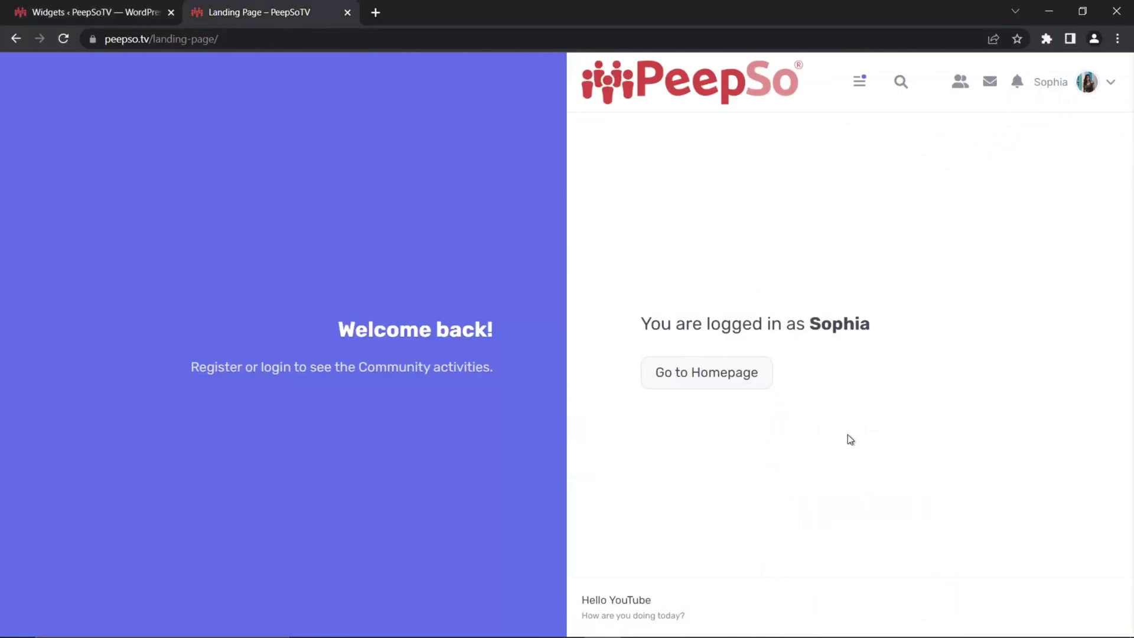
# - Insert the PeepSo Community Audio & Video widget into Landing, update, and reload the landing page
pyautogui.click(112, 12)
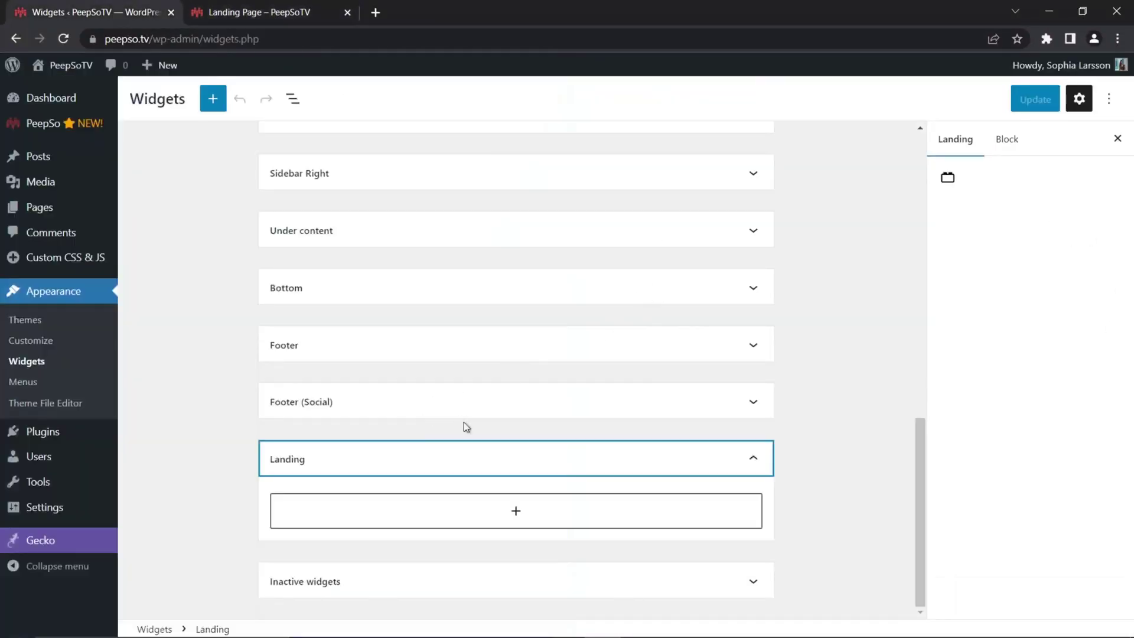
pyautogui.click(507, 516)
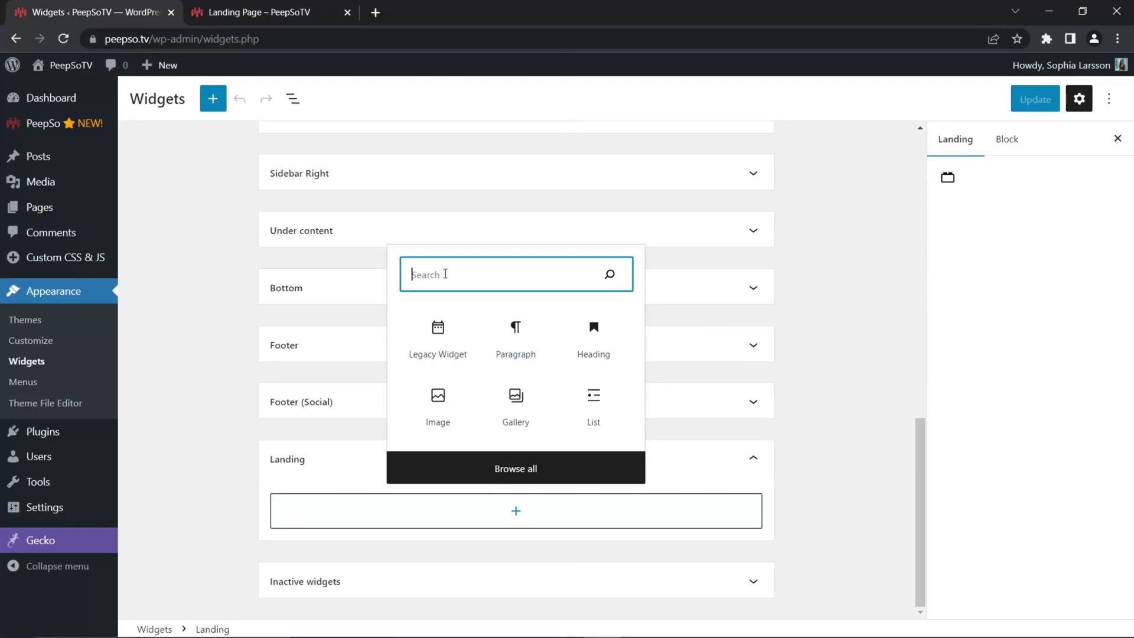
pyautogui.write('peepso')
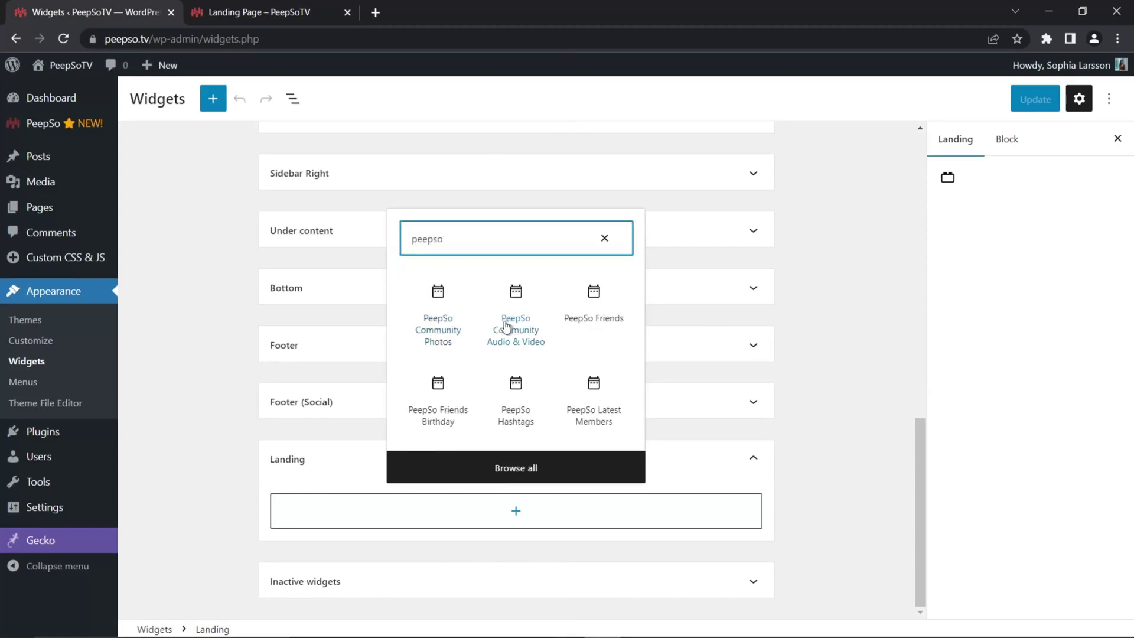
pyautogui.click(511, 326)
pyautogui.click(1035, 99)
pyautogui.click(260, 12)
pyautogui.click(63, 38)
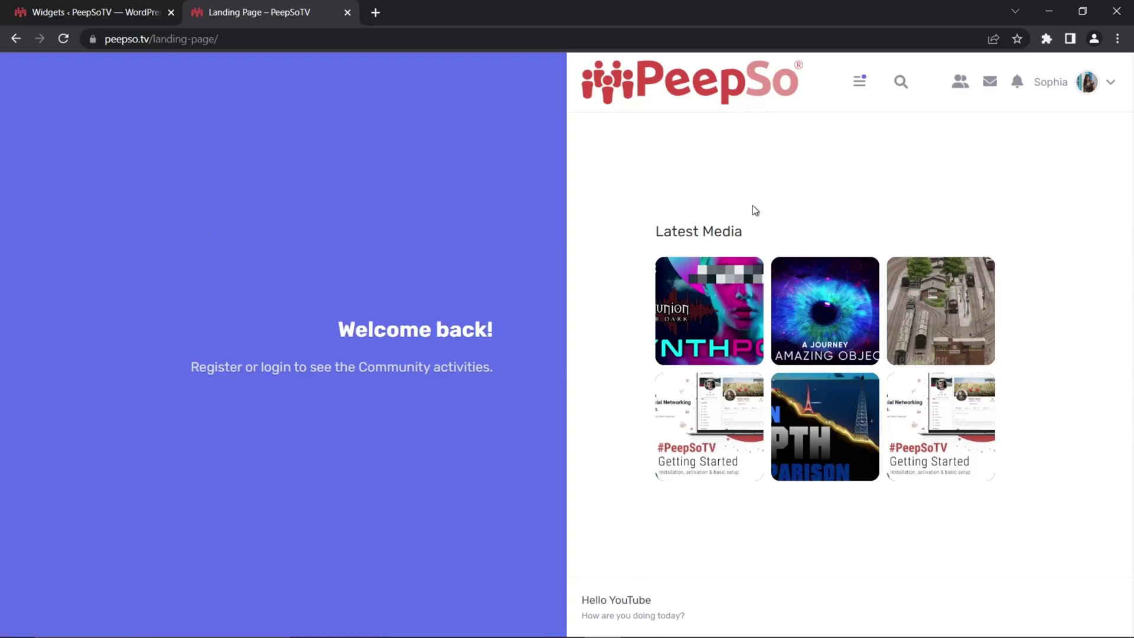
# - Remove the Audio & Video legacy widget from Landing, update, and reload the landing page
pyautogui.click(100, 13)
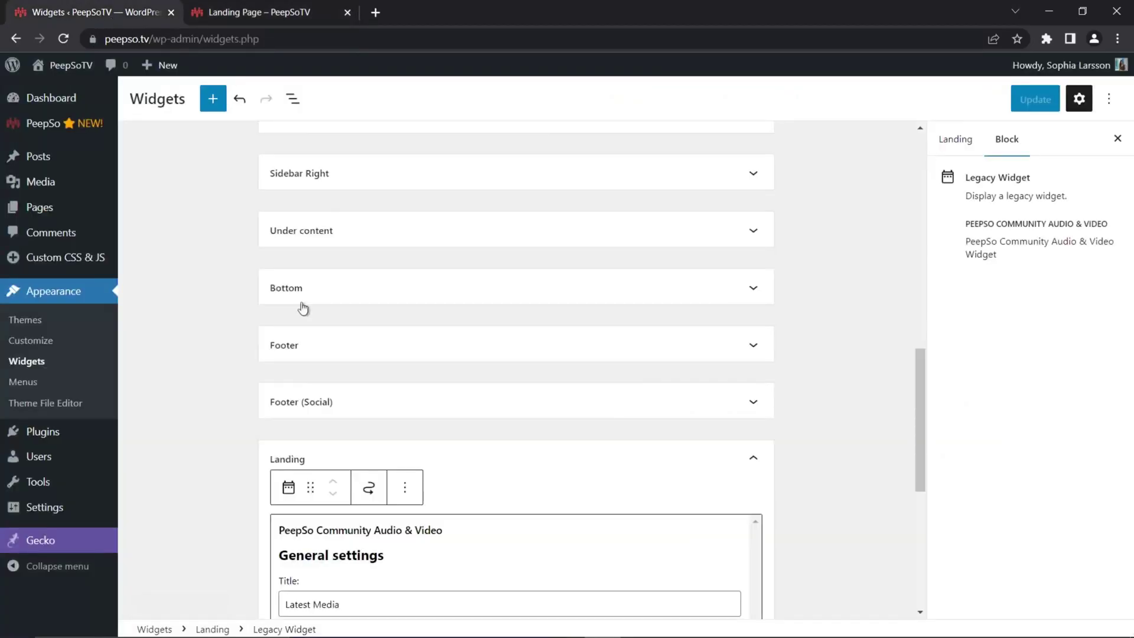
pyautogui.scroll(-4, 460, 378)
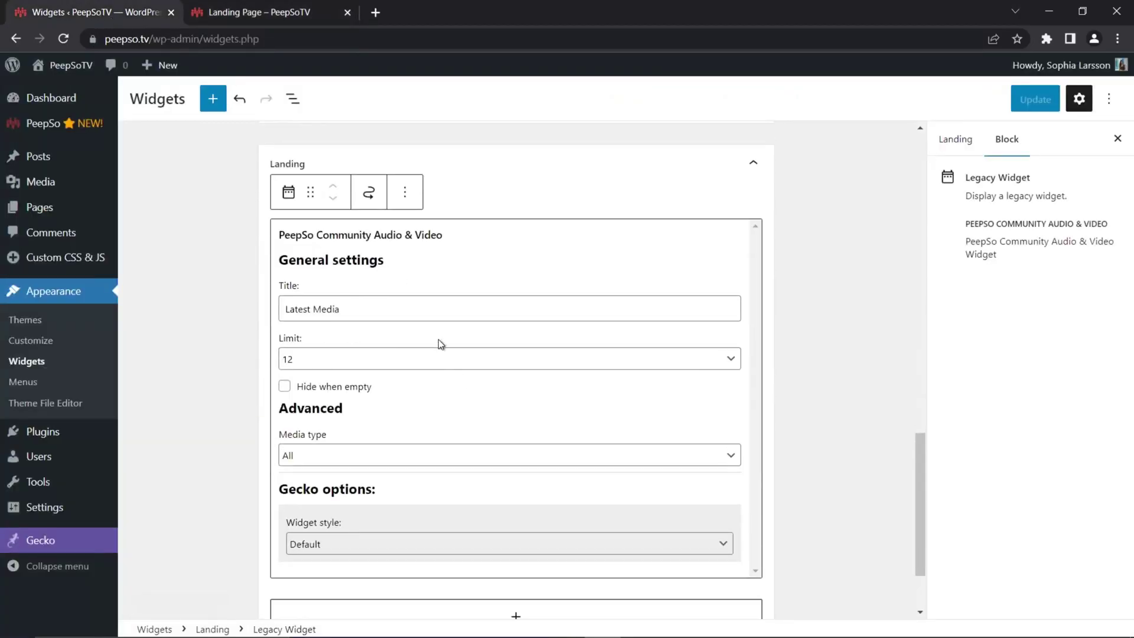
pyautogui.click(405, 192)
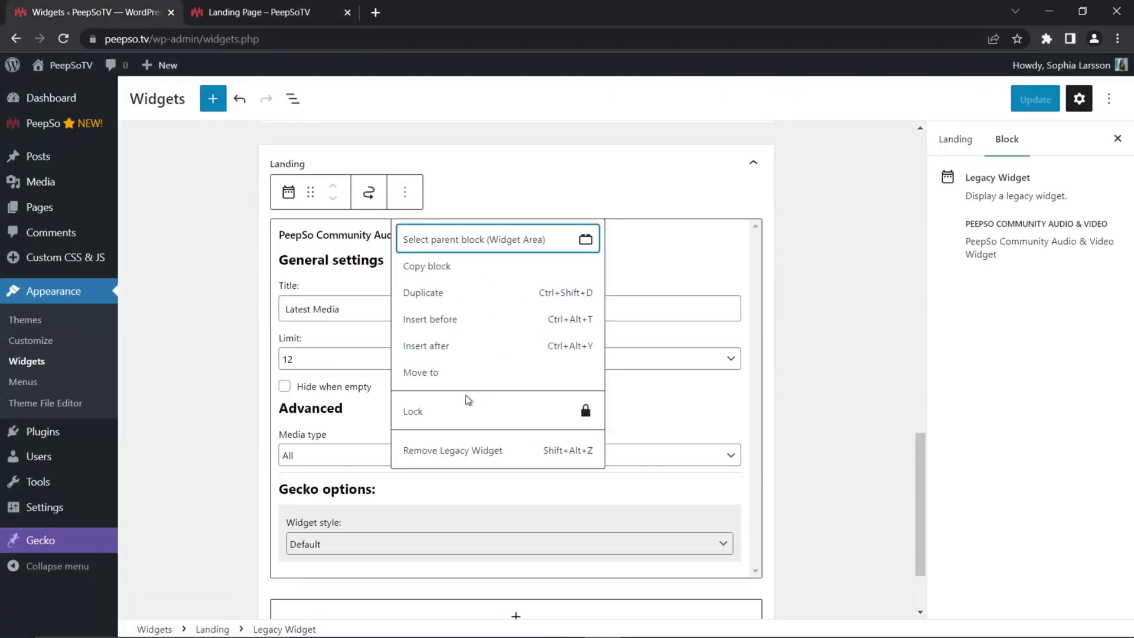
pyautogui.click(446, 450)
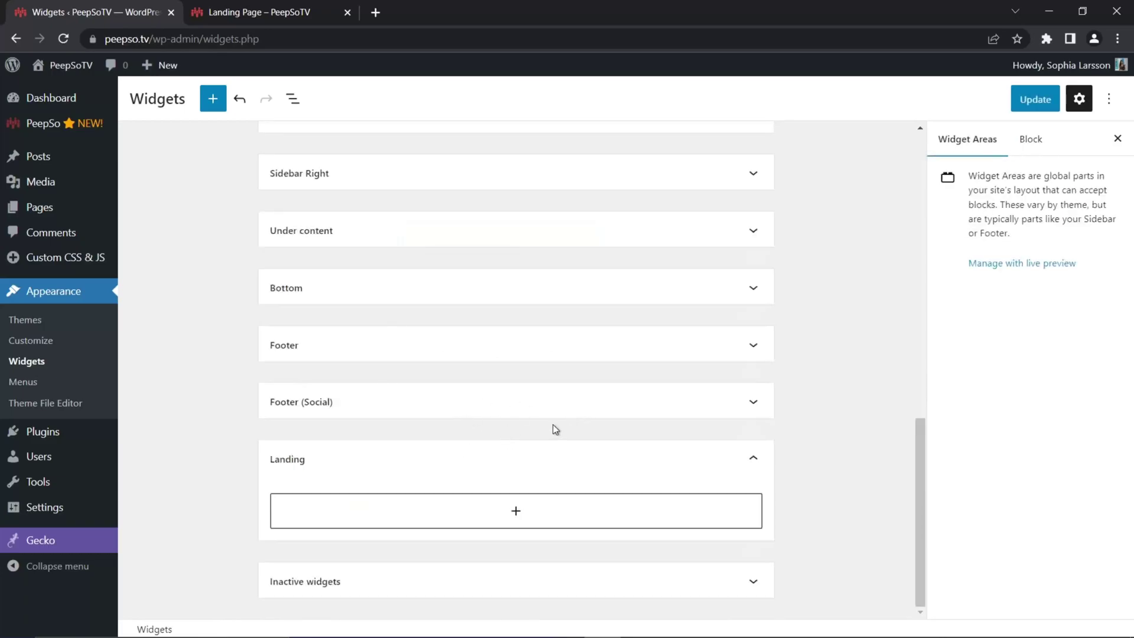
pyautogui.click(1035, 100)
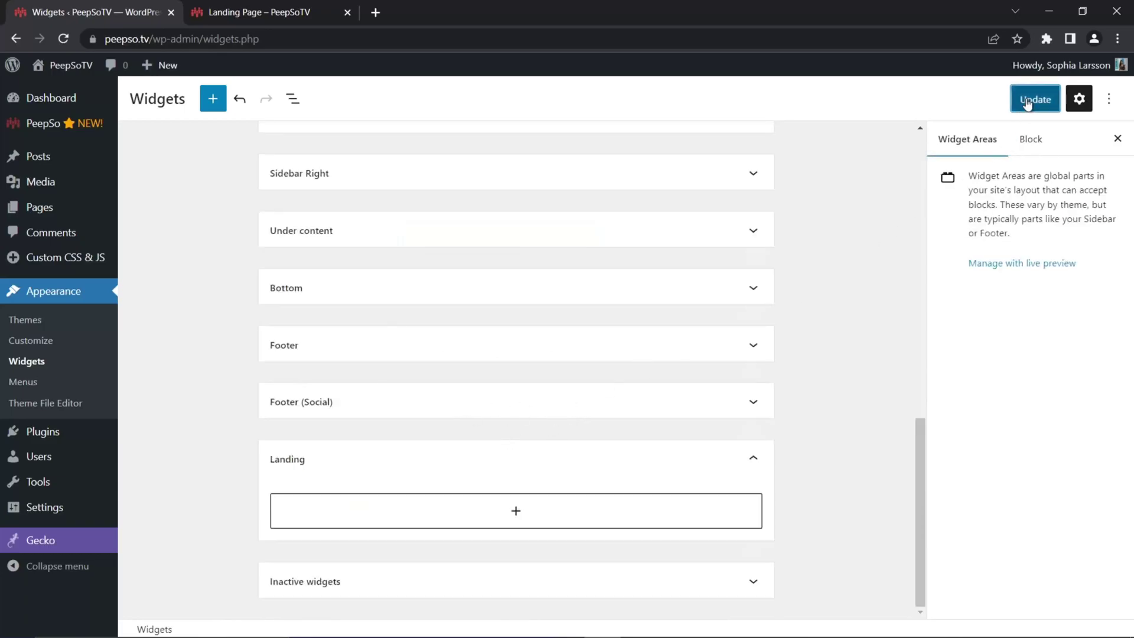
pyautogui.click(296, 13)
pyautogui.click(64, 38)
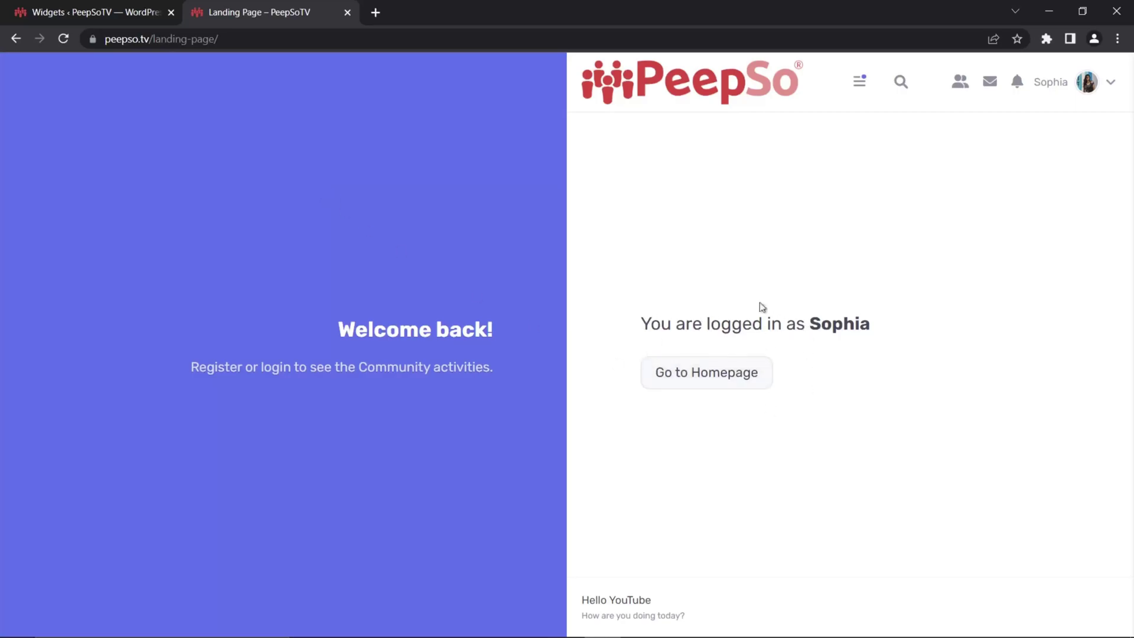
# - Copy the landing page URL from the address bar
pyautogui.click(160, 38)
pyautogui.rightClick(159, 38)
pyautogui.click(202, 120)
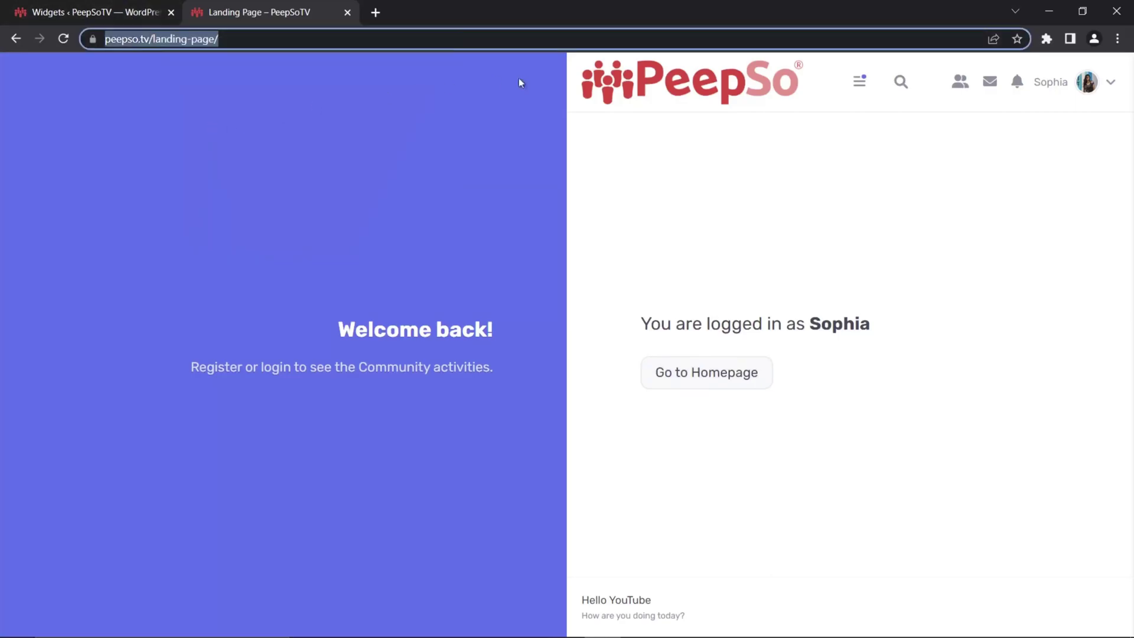
# - Load the copied landing page URL as a guest in a new incognito window
pyautogui.click(1118, 38)
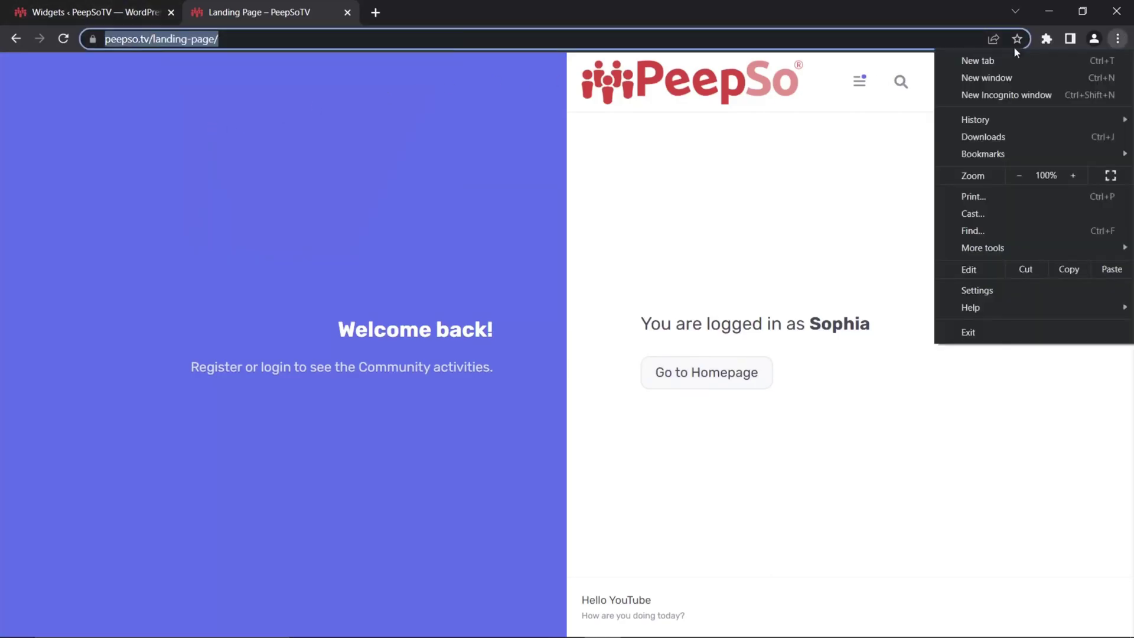
pyautogui.click(991, 95)
pyautogui.rightClick(326, 38)
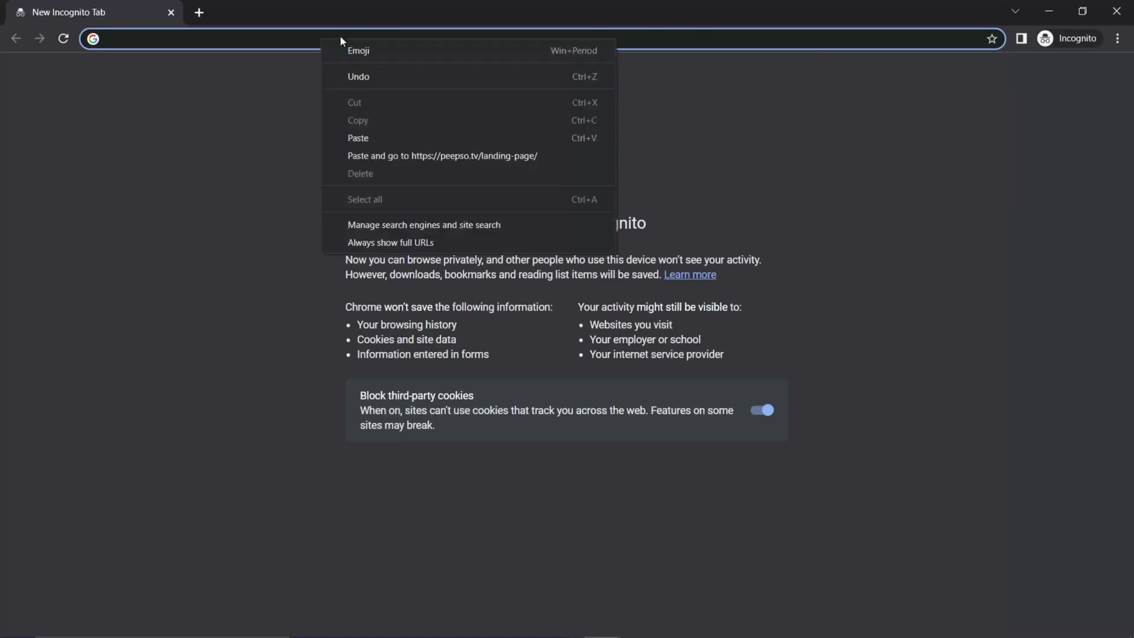
pyautogui.click(359, 137)
pyautogui.press('Return')
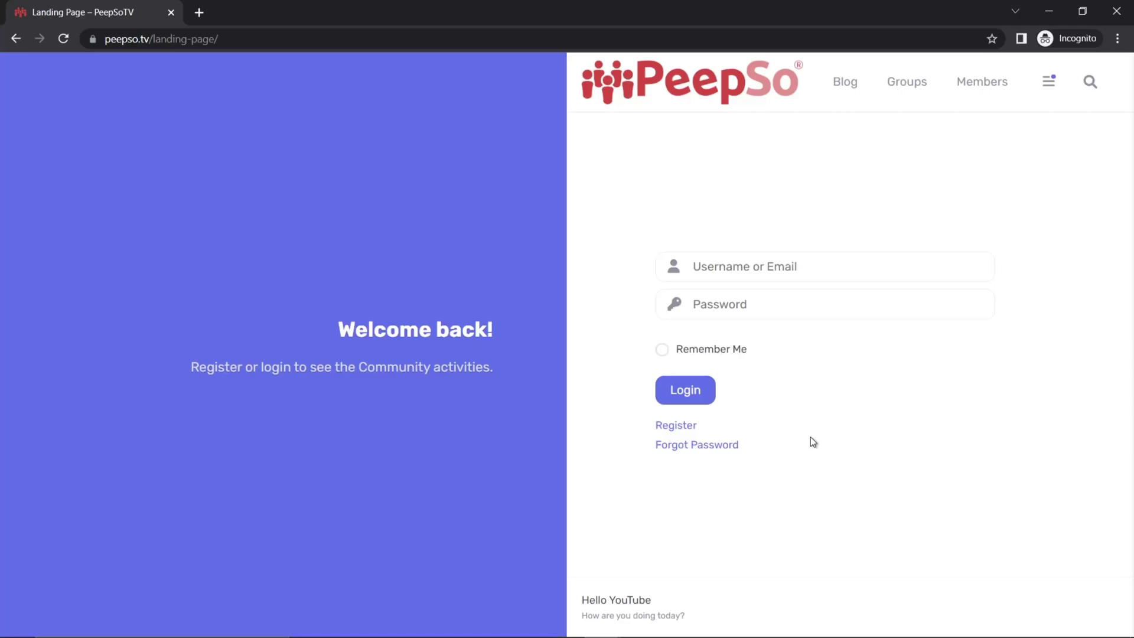
# - Close the incognito window and open Gecko > Settings from the widgets editor's admin sidebar
pyautogui.click(1117, 11)
pyautogui.click(88, 12)
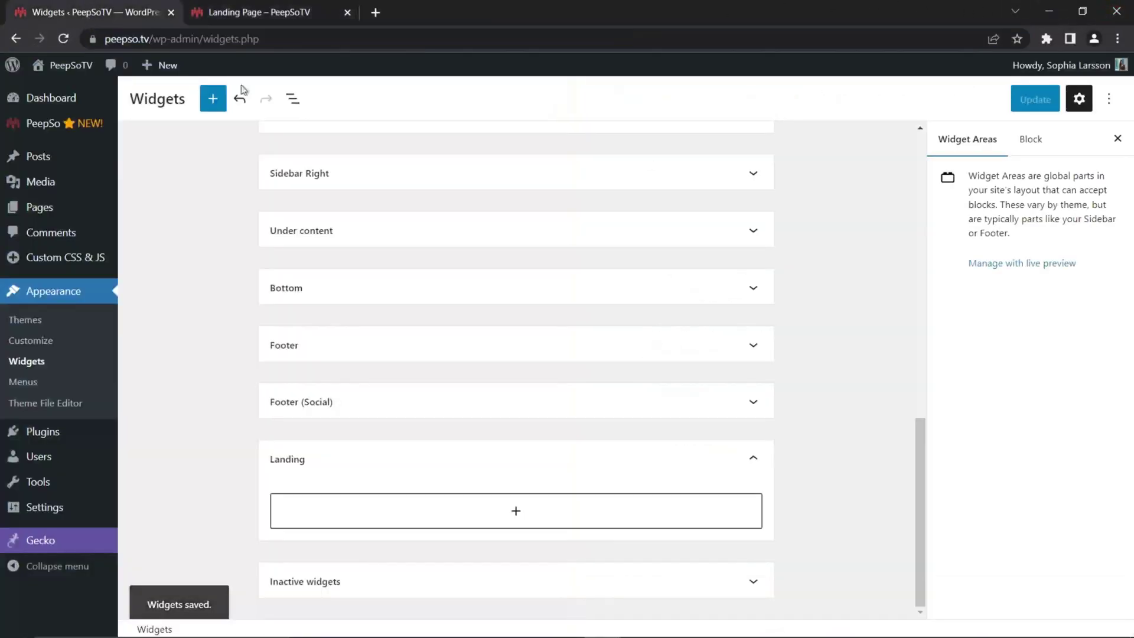
pyautogui.scroll(15, 236, 410)
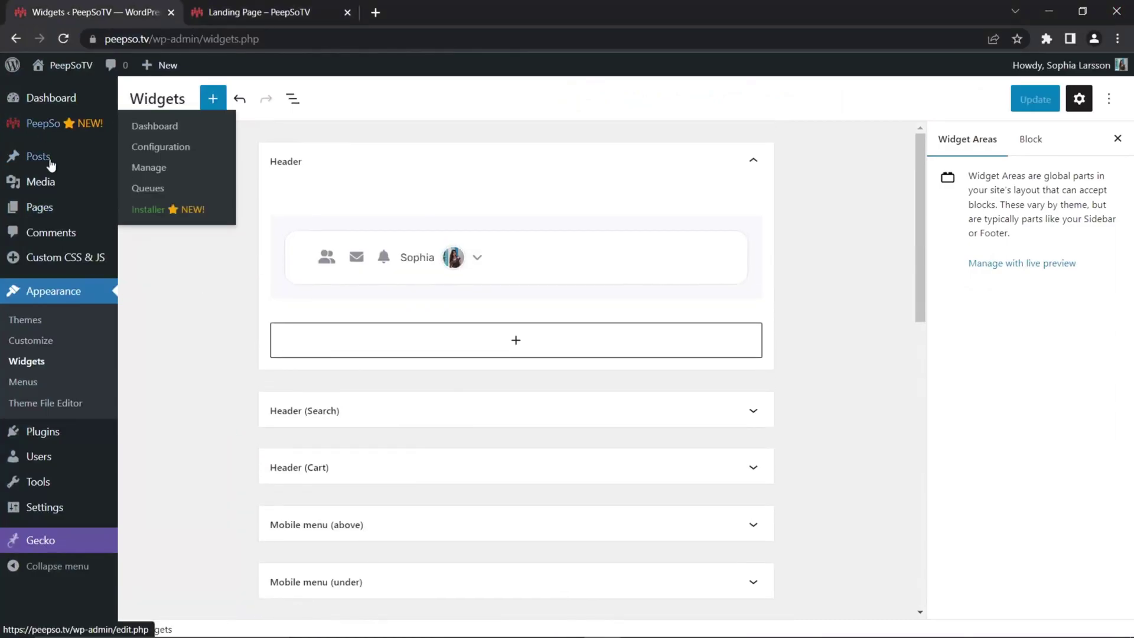
pyautogui.moveTo(52, 99)
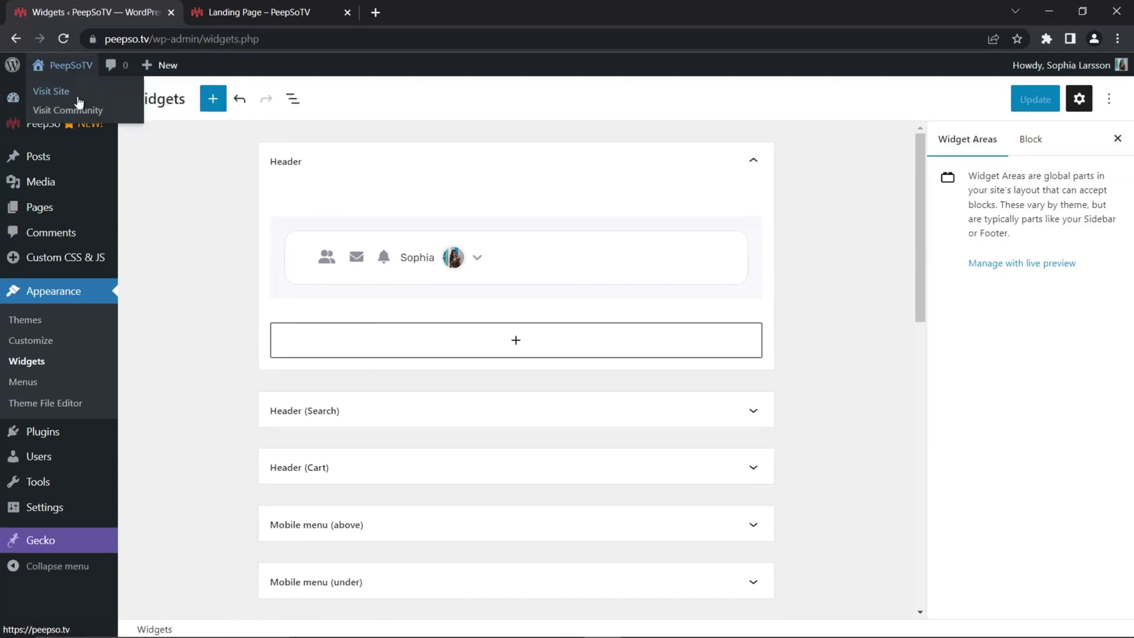
pyautogui.moveTo(41, 543)
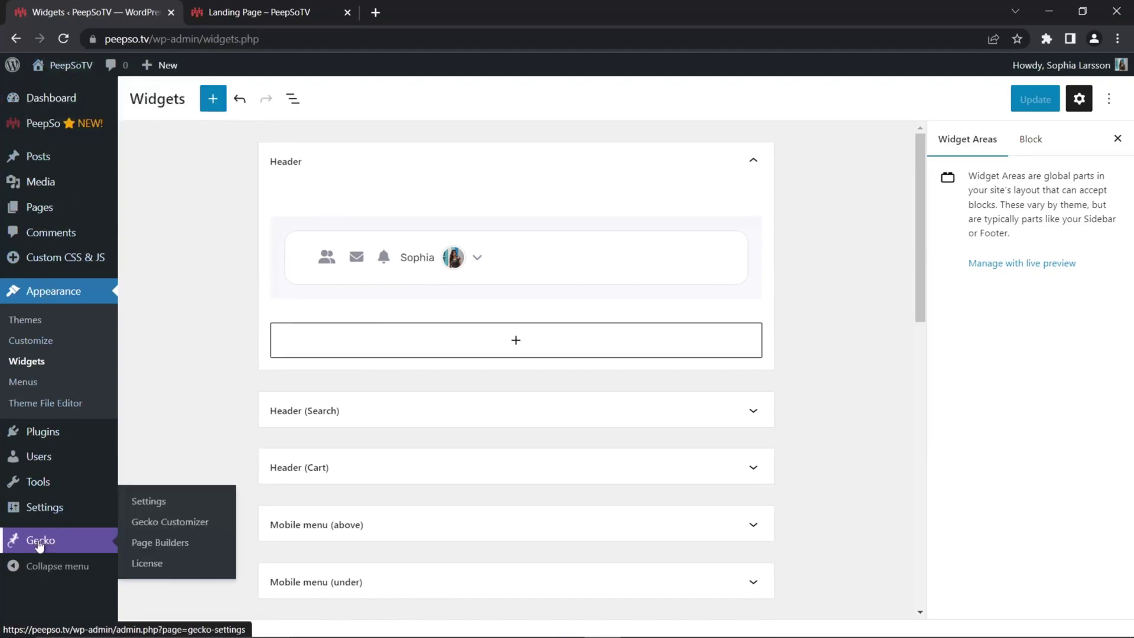
pyautogui.click(151, 503)
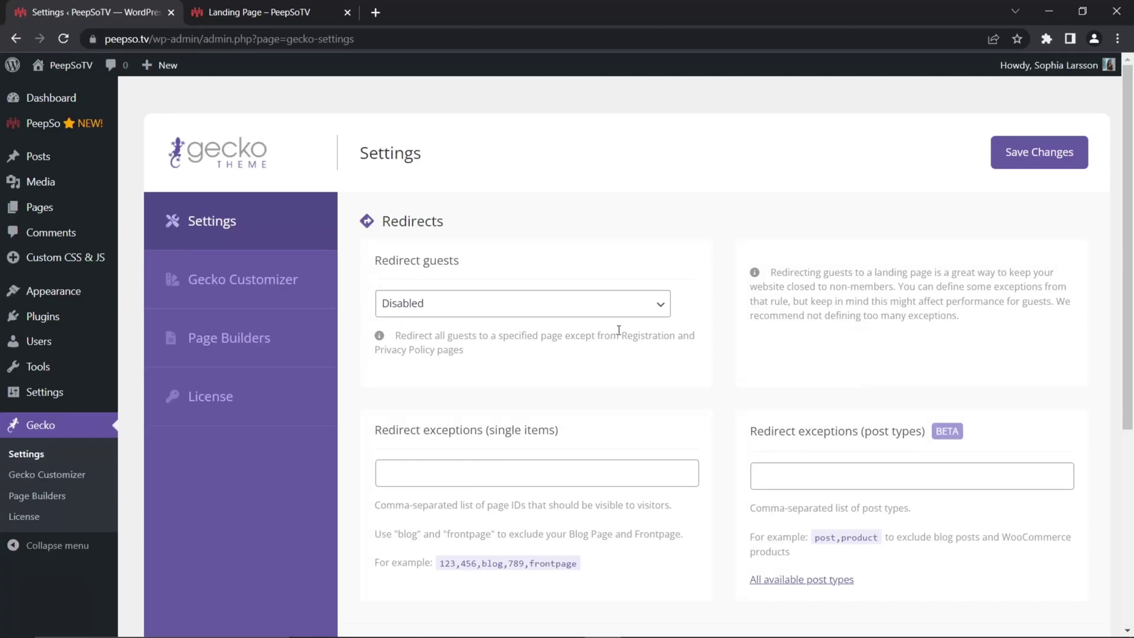
# - Set Gecko's guest redirect to Landing Page and save the settings
pyautogui.click(661, 305)
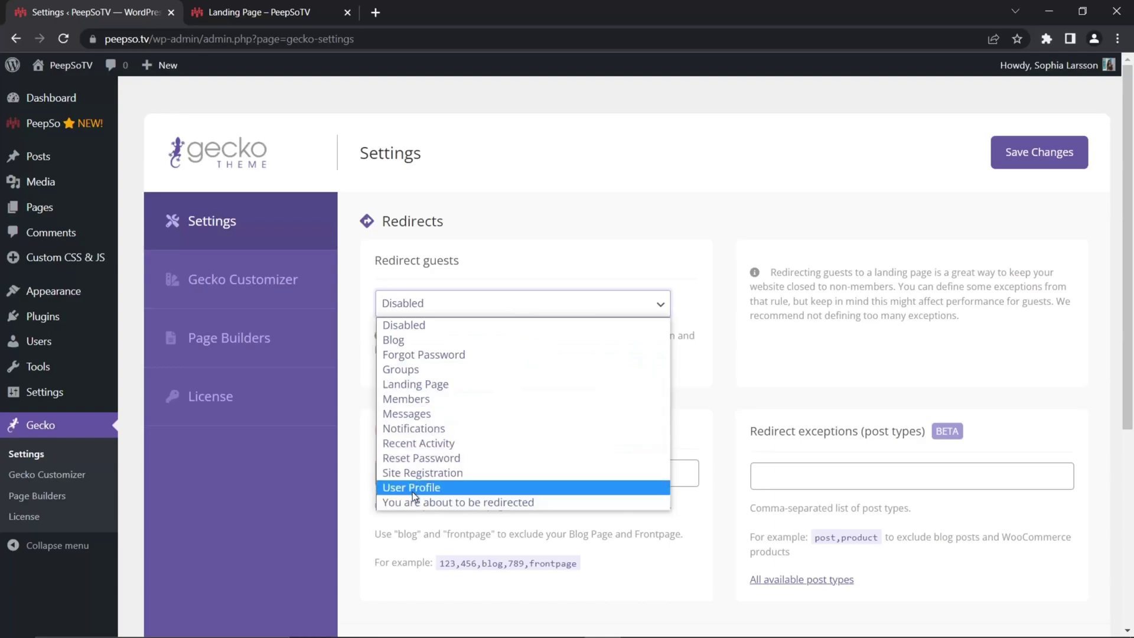
pyautogui.click(433, 387)
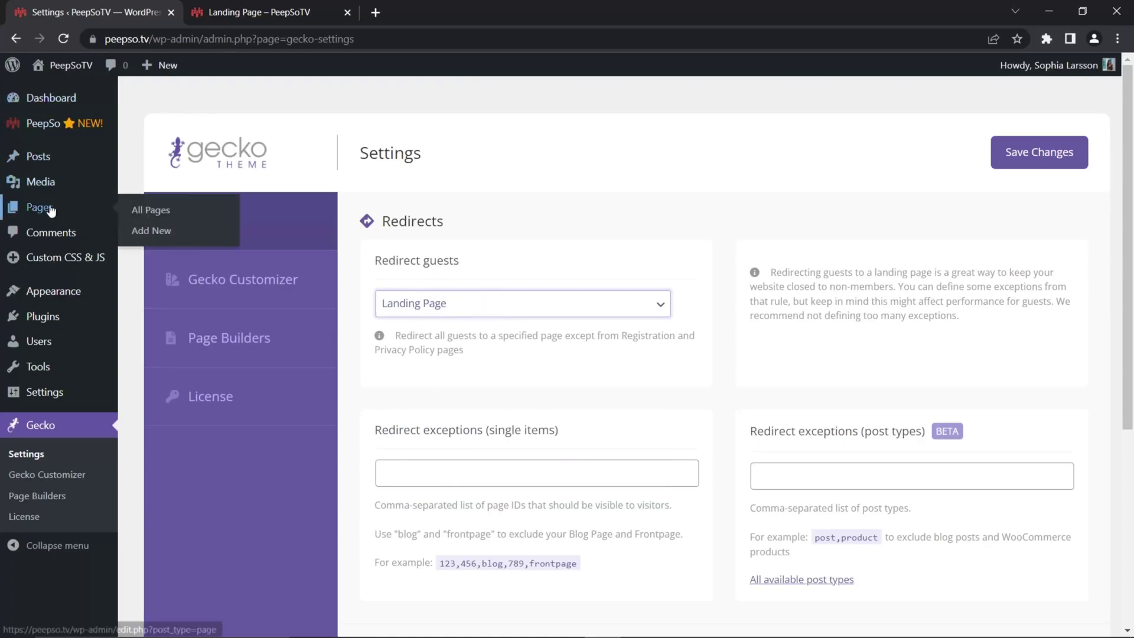
pyautogui.scroll(-3, 632, 336)
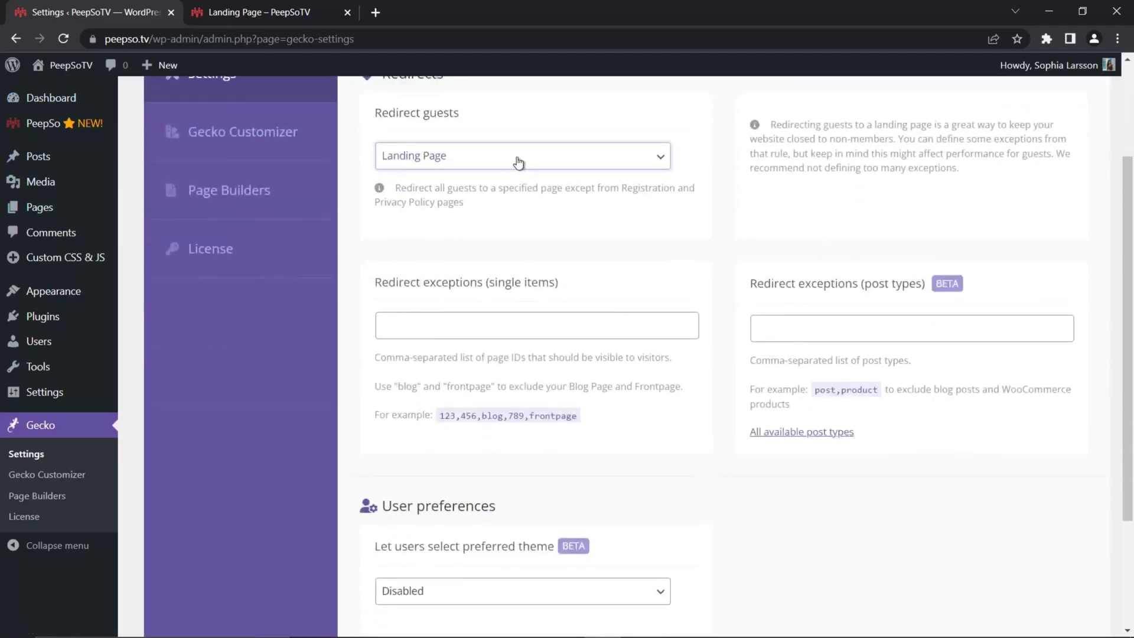
pyautogui.click(520, 157)
pyautogui.click(412, 237)
pyautogui.scroll(-3, 553, 246)
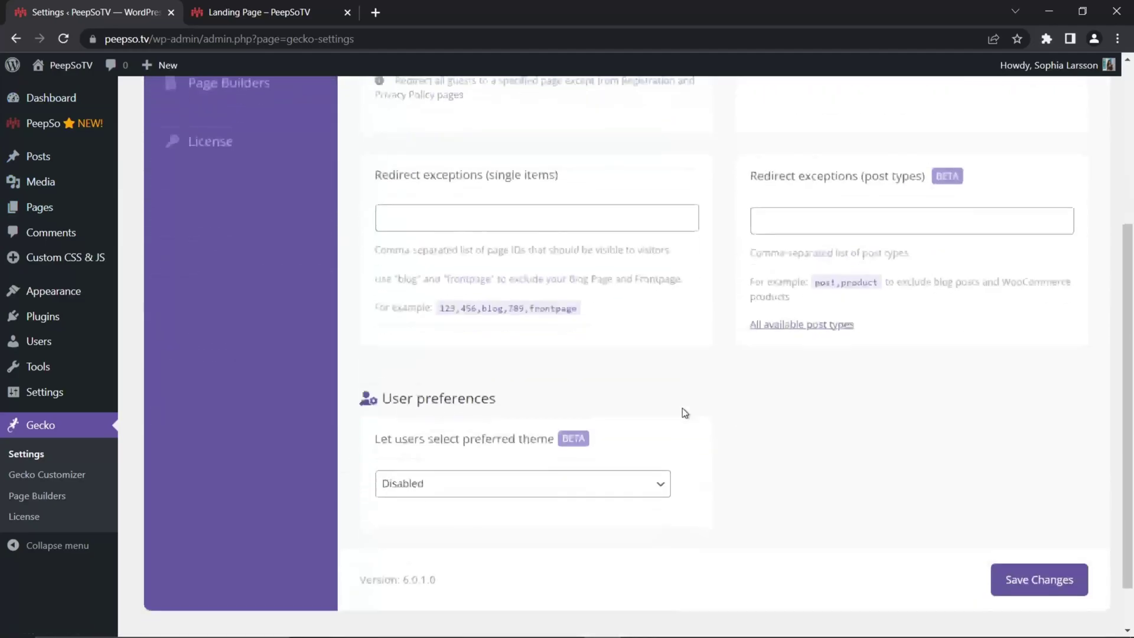
pyautogui.click(1004, 521)
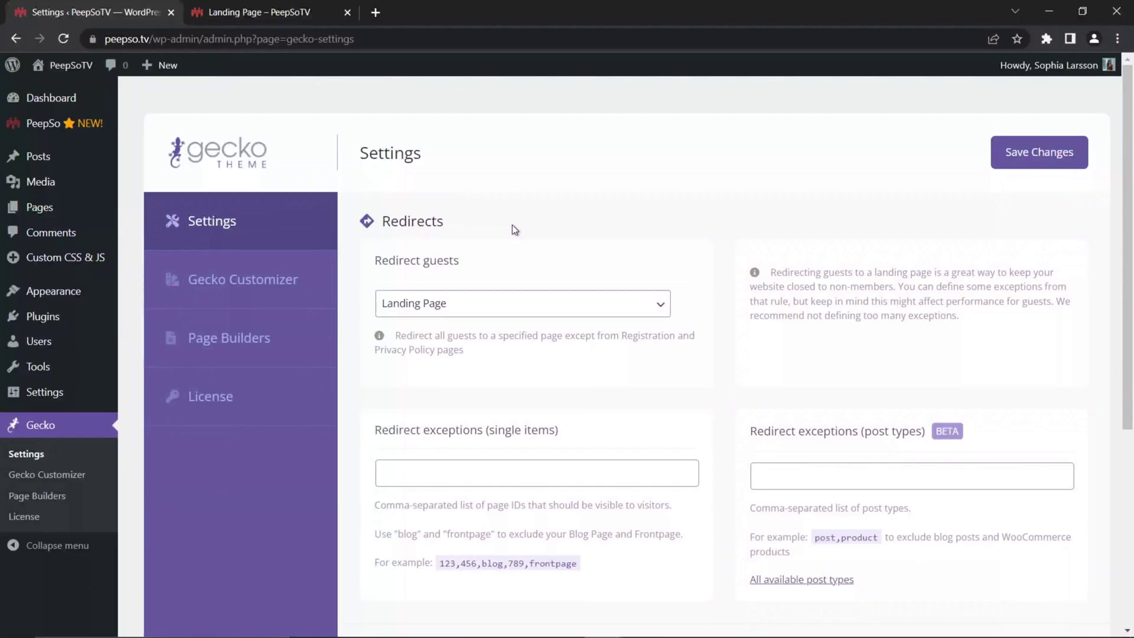
# - From the logged-in landing page tab, copy the Groups page address
pyautogui.click(274, 13)
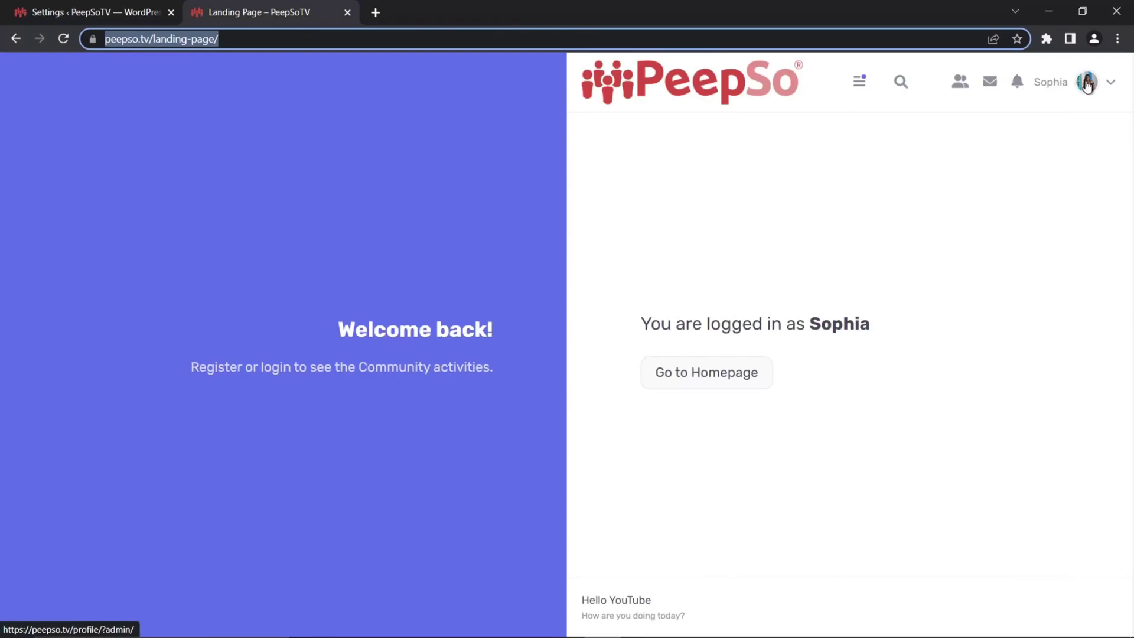
pyautogui.click(1086, 83)
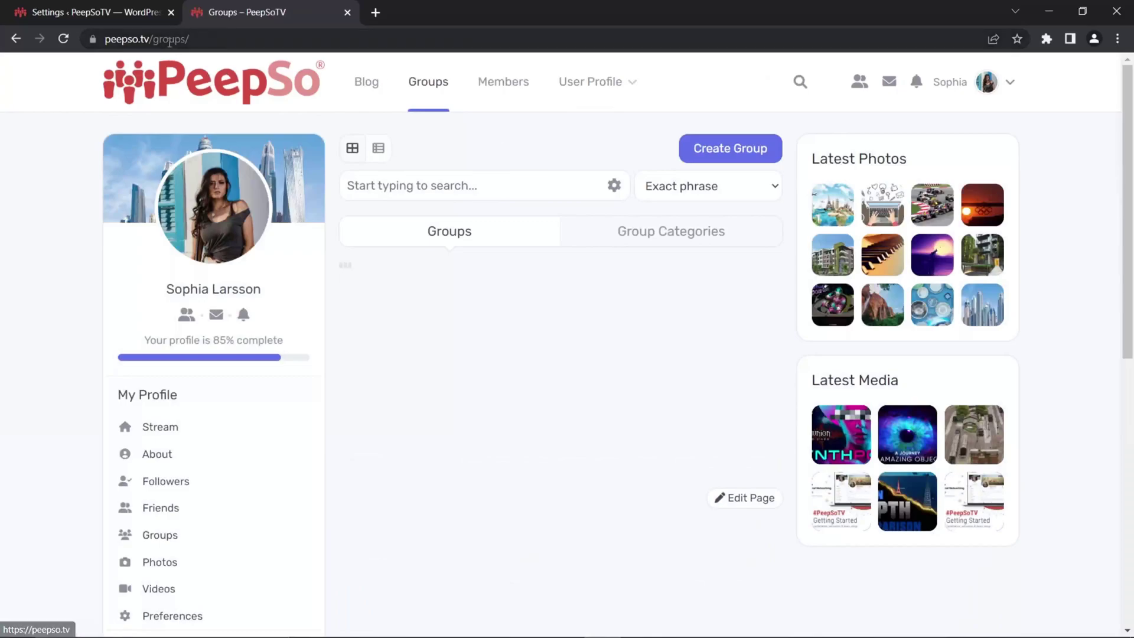
pyautogui.rightClick(170, 43)
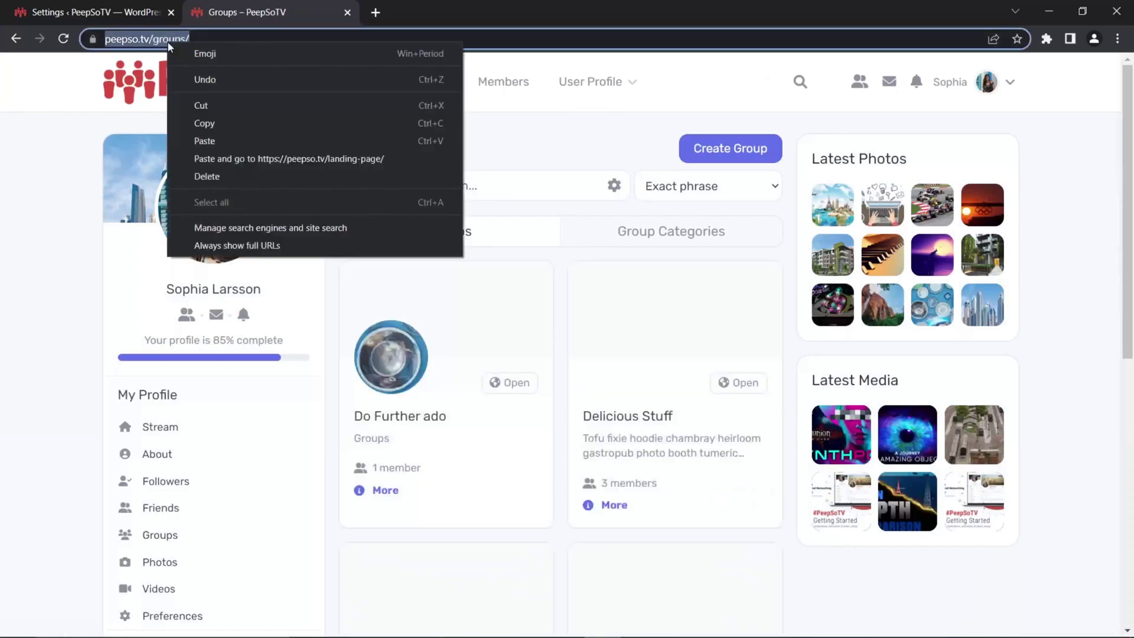
pyautogui.click(216, 123)
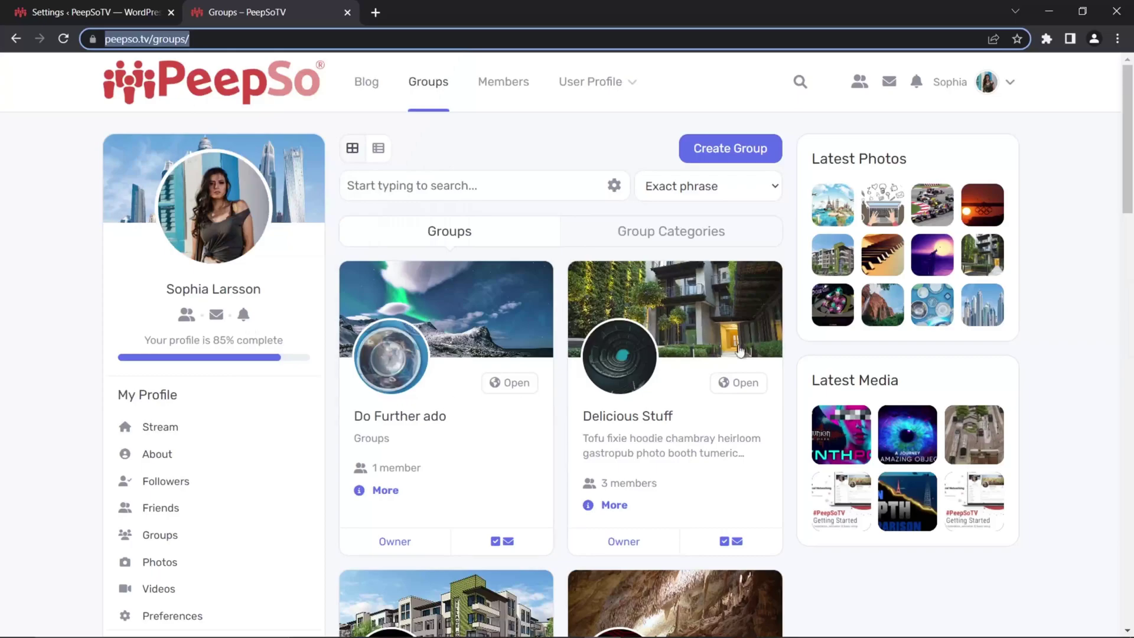
# - Load the Groups URL in an incognito window, check the landing-page redirect, then close it
pyautogui.click(1118, 39)
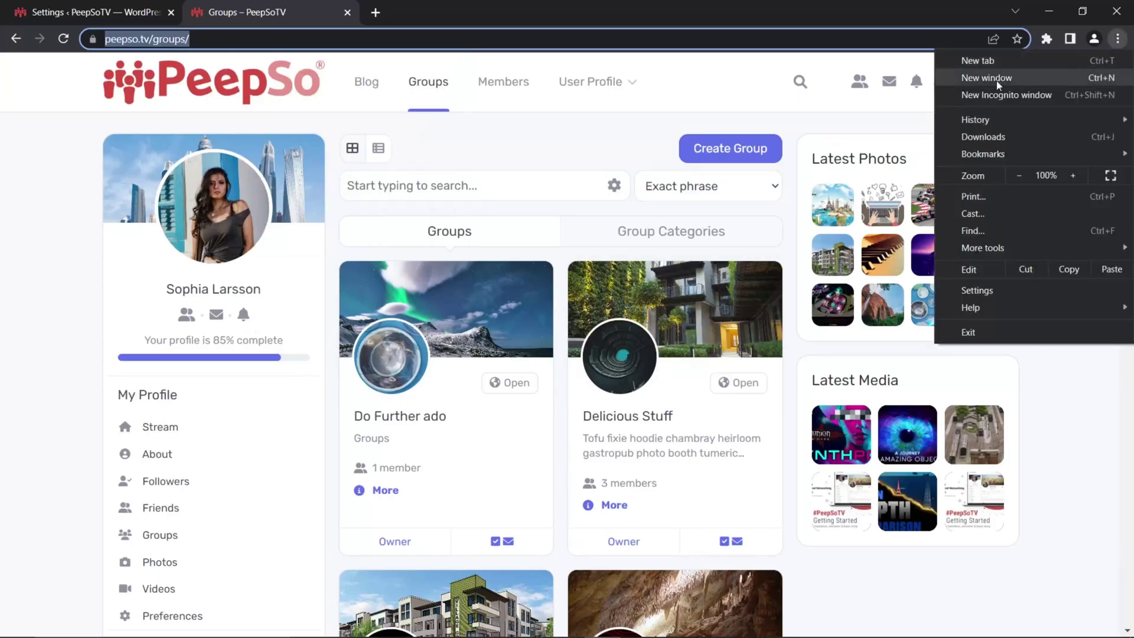
pyautogui.click(987, 95)
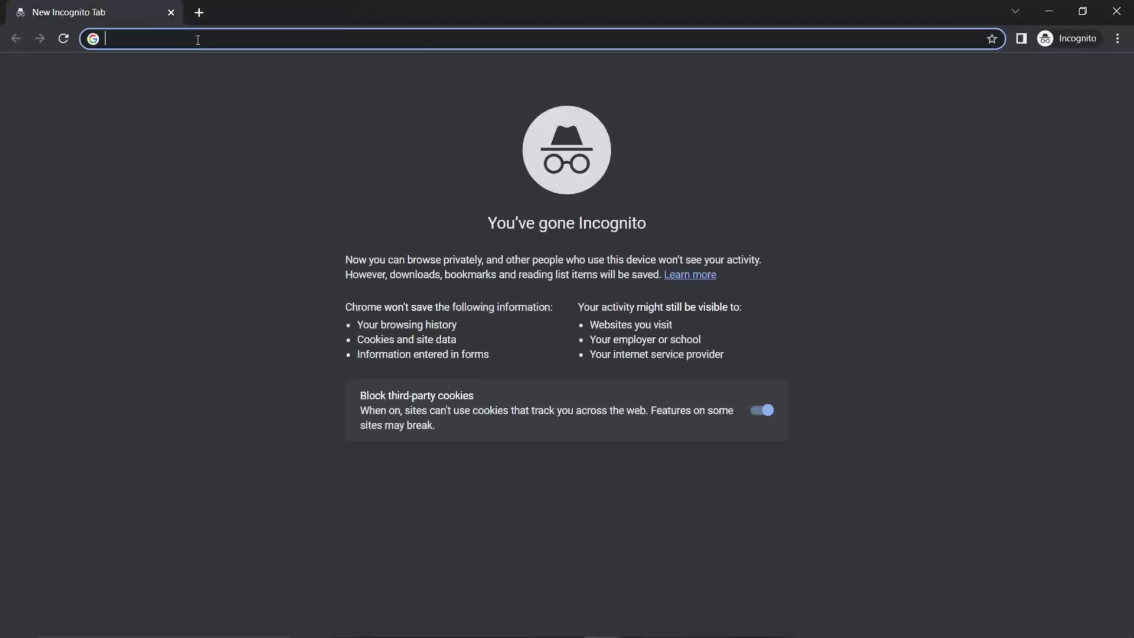
pyautogui.rightClick(197, 39)
pyautogui.click(240, 135)
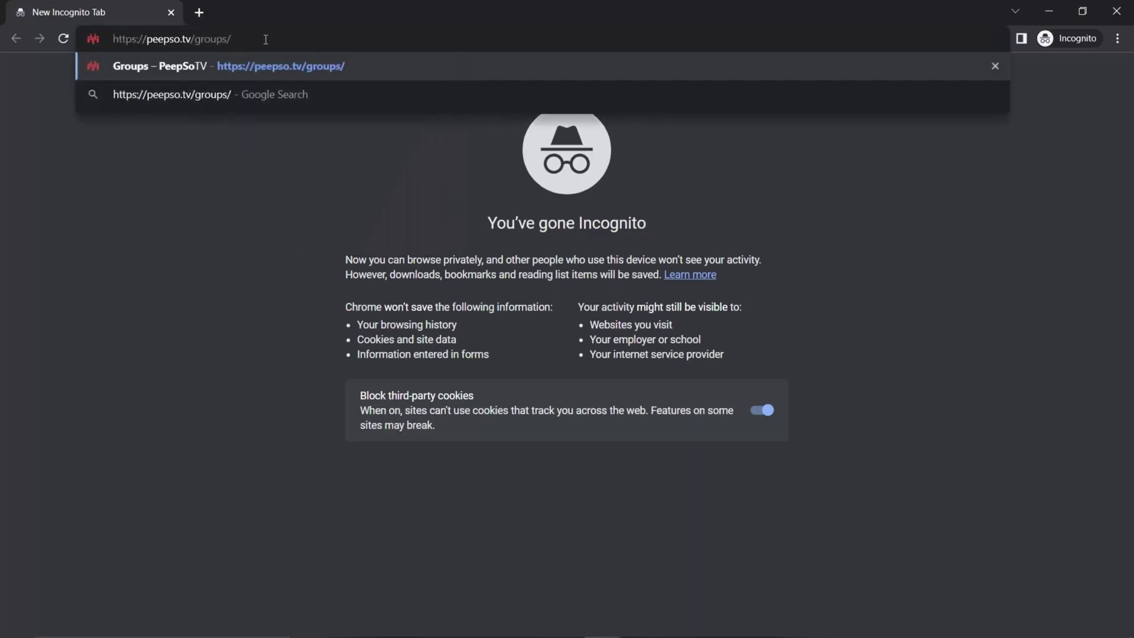
pyautogui.press('Return')
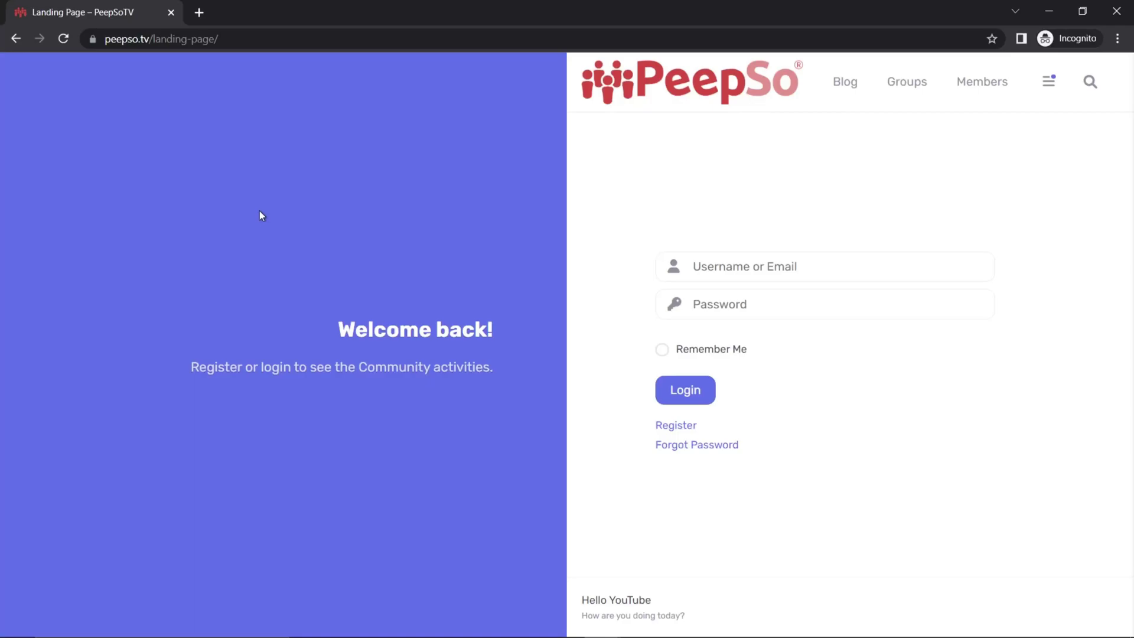
pyautogui.click(1116, 11)
# - In Gecko settings, expand All available post types and copy the name 'page'
pyautogui.hotkey('ctrl', 'Tab')
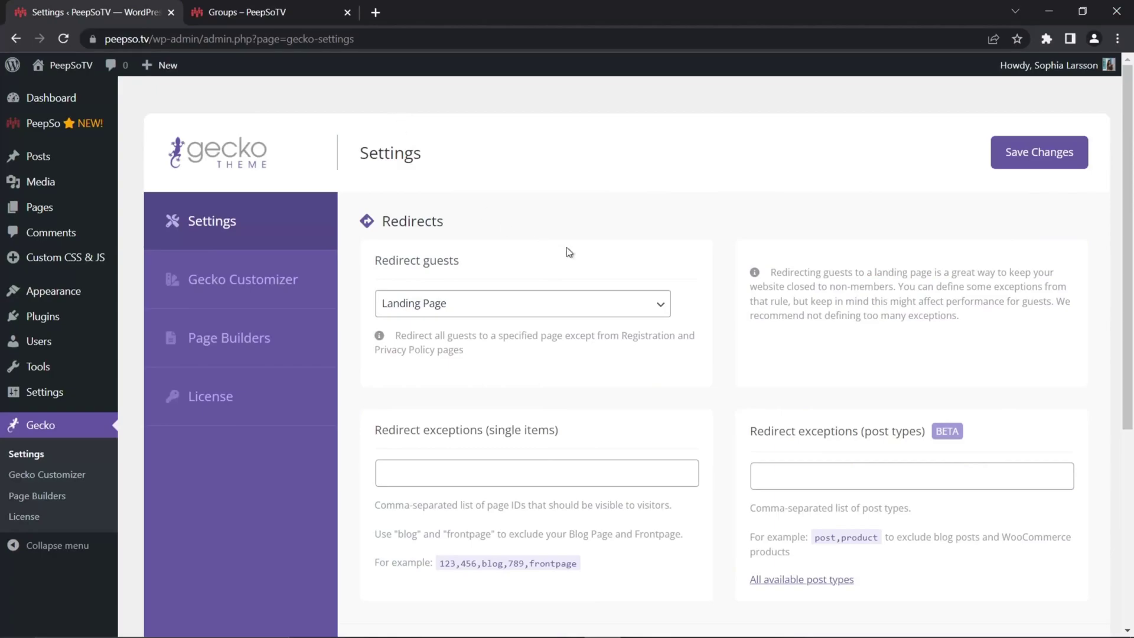
pyautogui.scroll(-1, 559, 431)
pyautogui.scroll(-2, 560, 431)
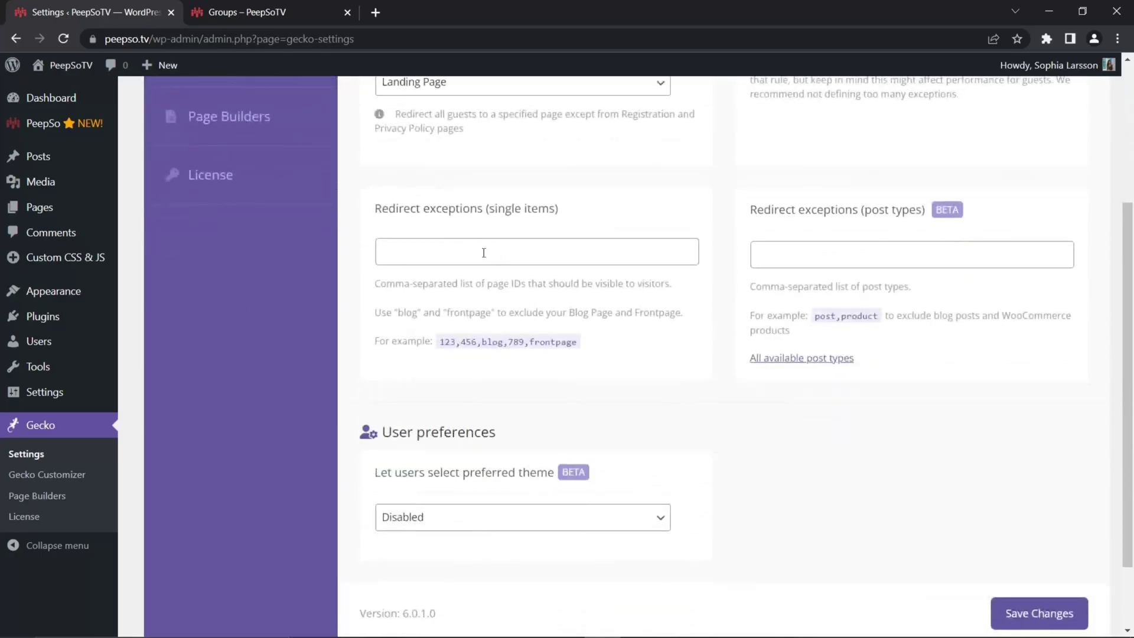
pyautogui.click(485, 258)
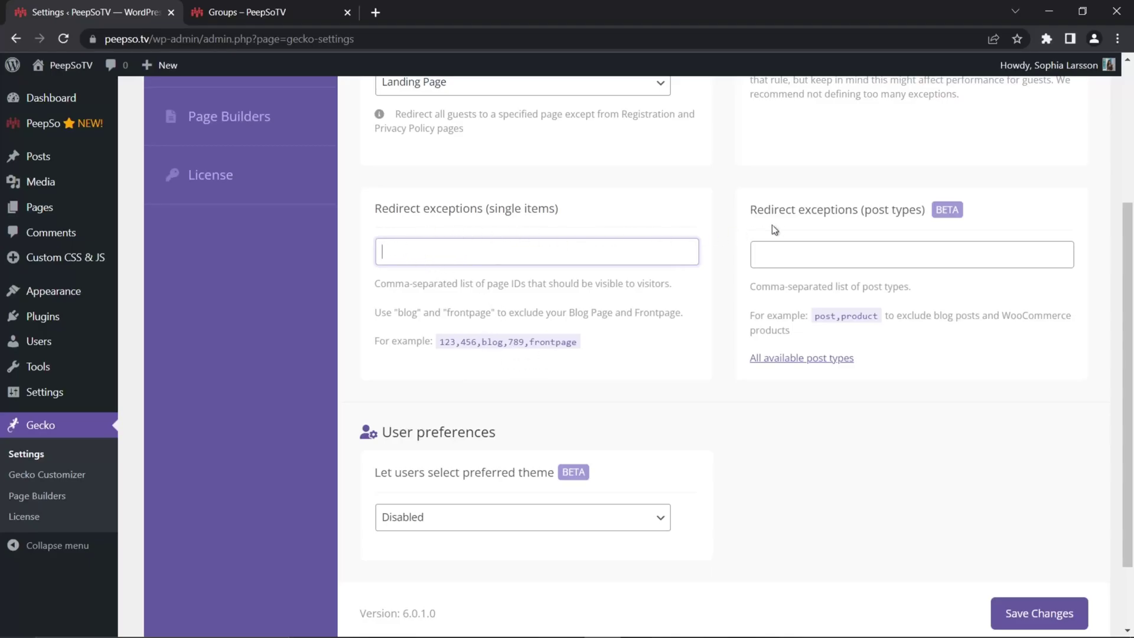
pyautogui.scroll(1, 860, 384)
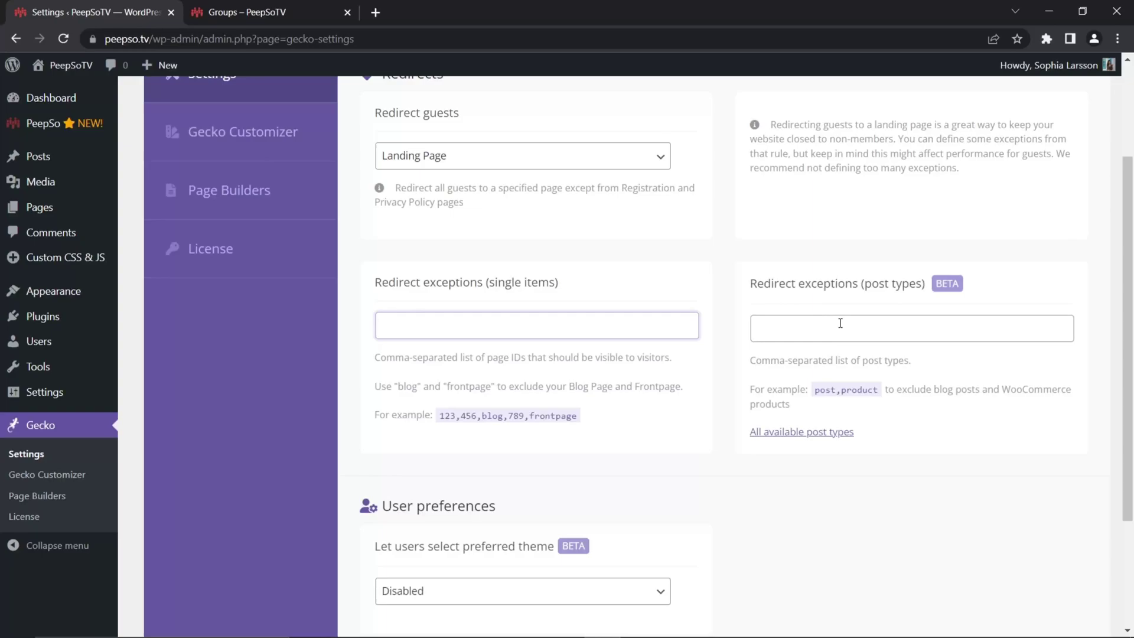
pyautogui.click(781, 439)
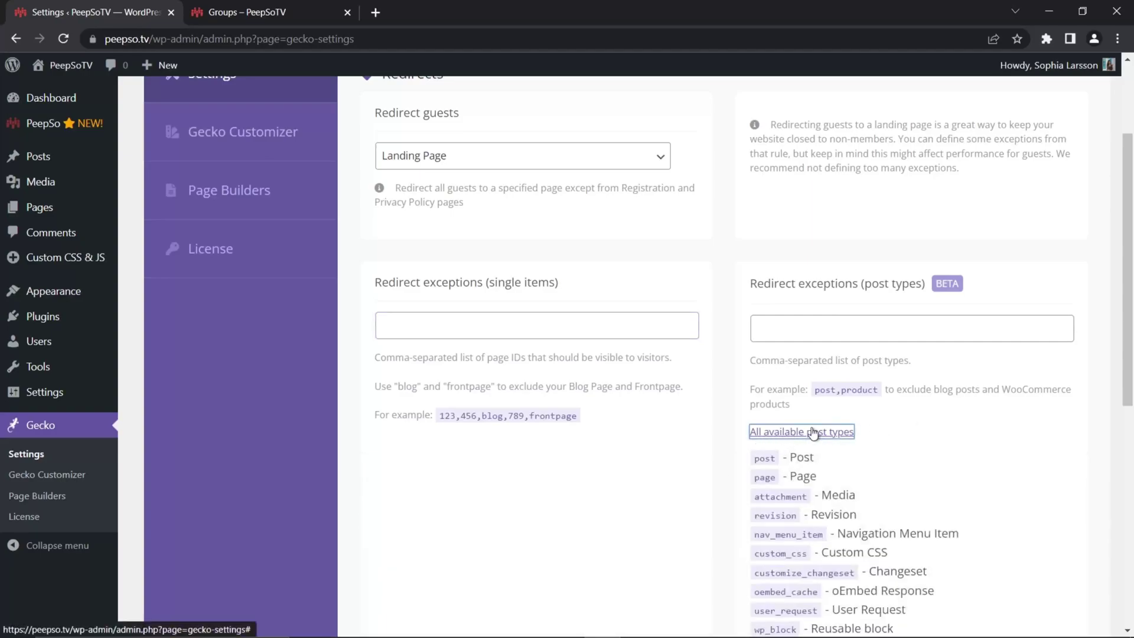
pyautogui.scroll(-4, 902, 431)
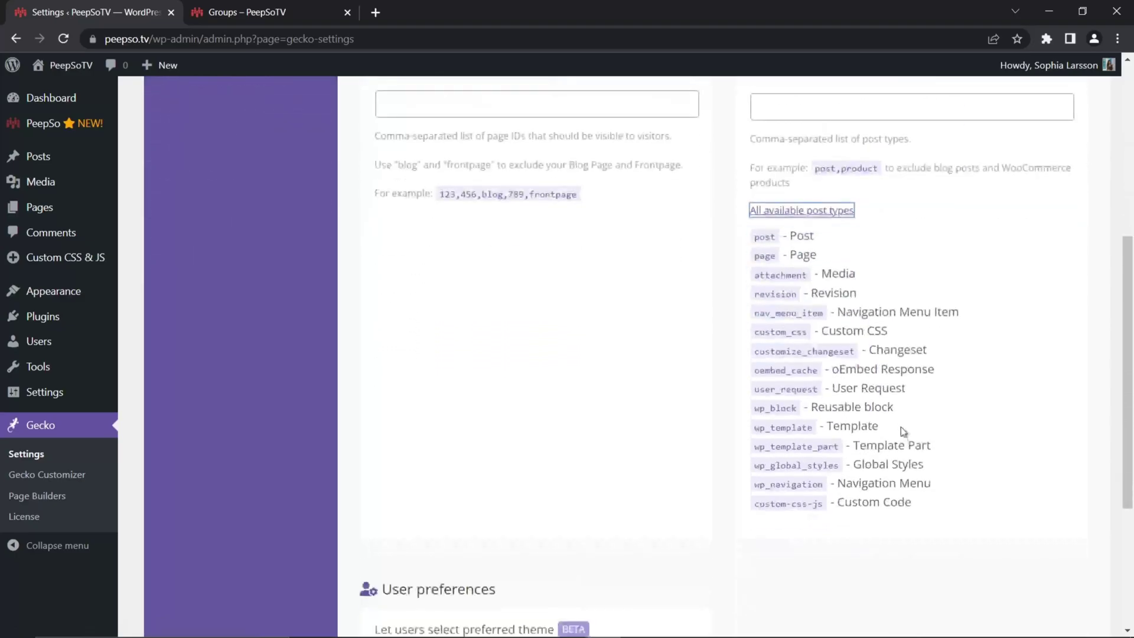
pyautogui.doubleClick(768, 256)
pyautogui.rightClick(763, 256)
pyautogui.click(802, 266)
# - Paste 'page' into the post-type redirect exceptions and save the changes
pyautogui.scroll(4, 800, 273)
pyautogui.rightClick(765, 329)
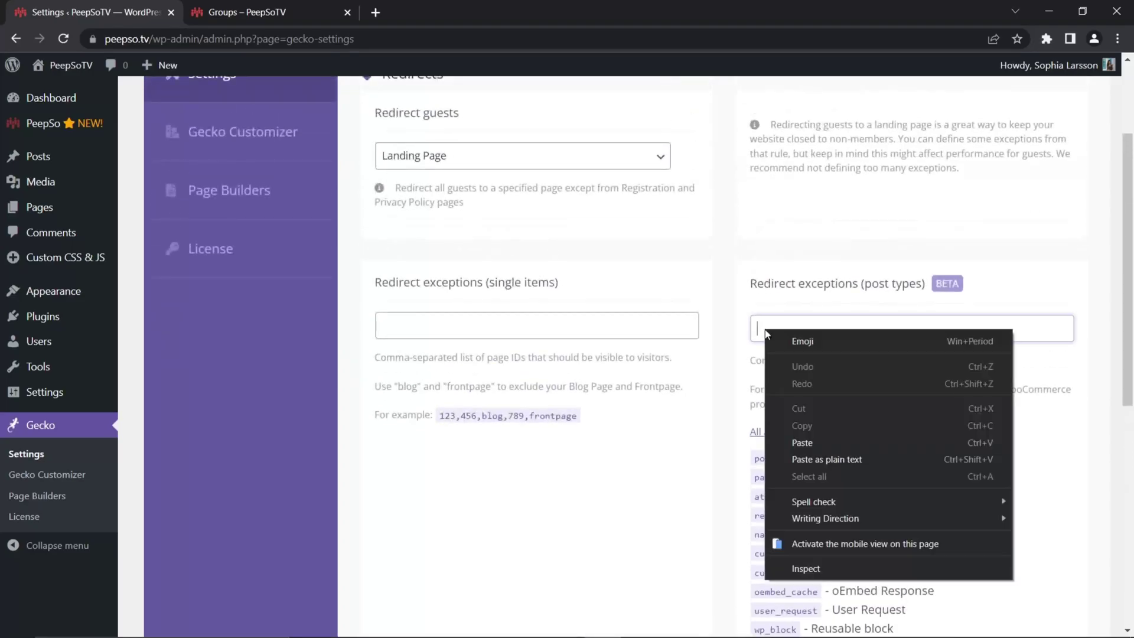
pyautogui.click(802, 442)
pyautogui.scroll(-8, 644, 467)
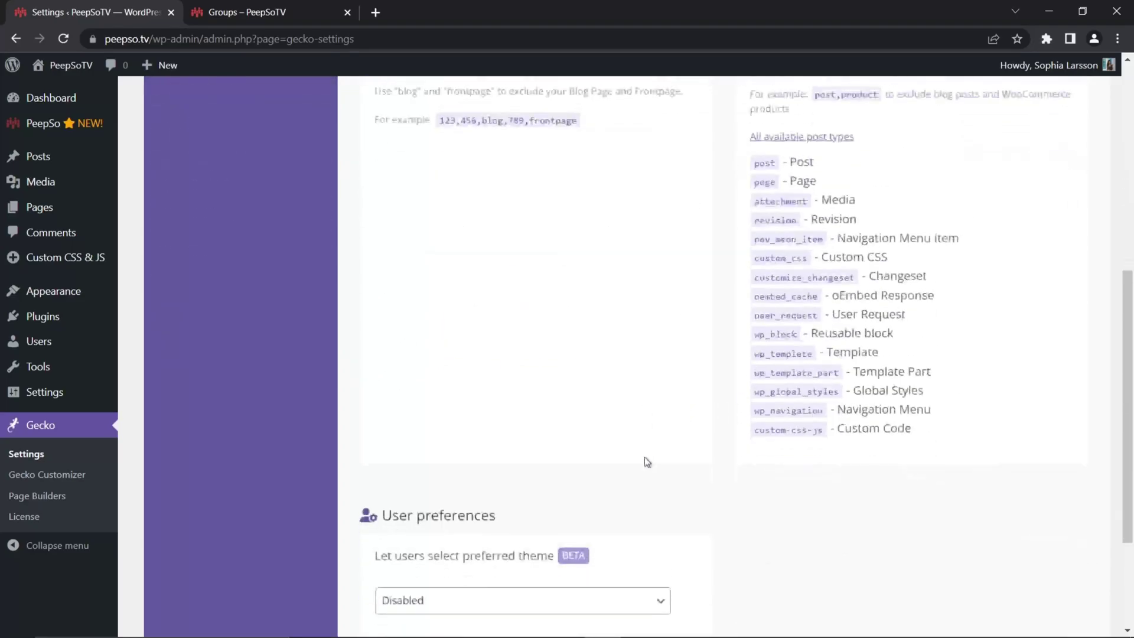
pyautogui.click(1028, 520)
pyautogui.scroll(6, 721, 423)
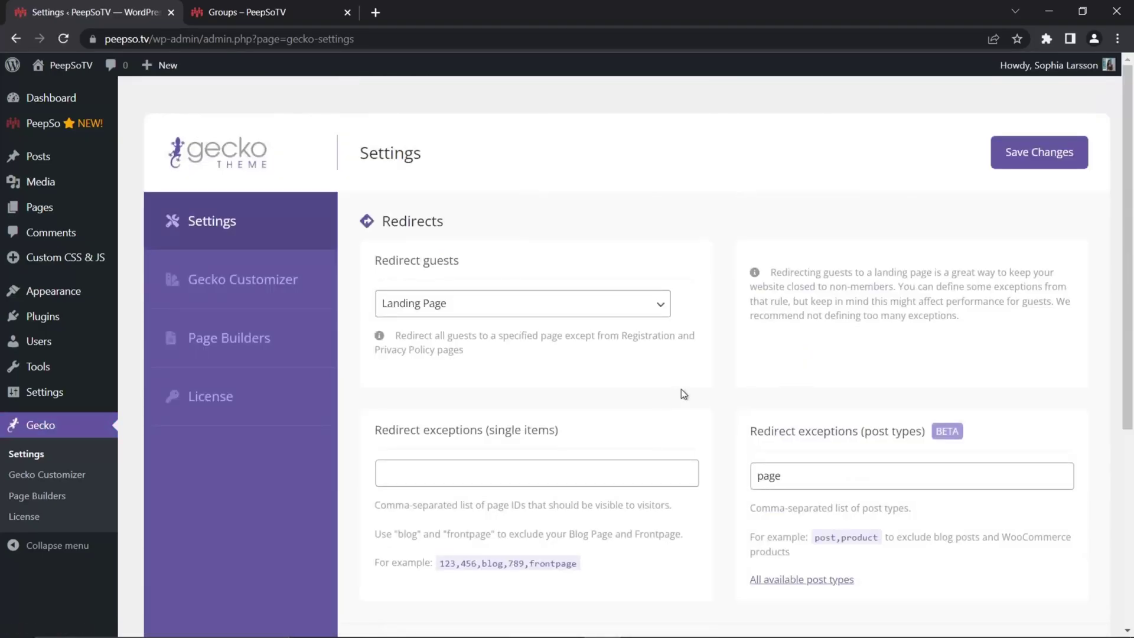
pyautogui.click(1116, 40)
pyautogui.click(999, 95)
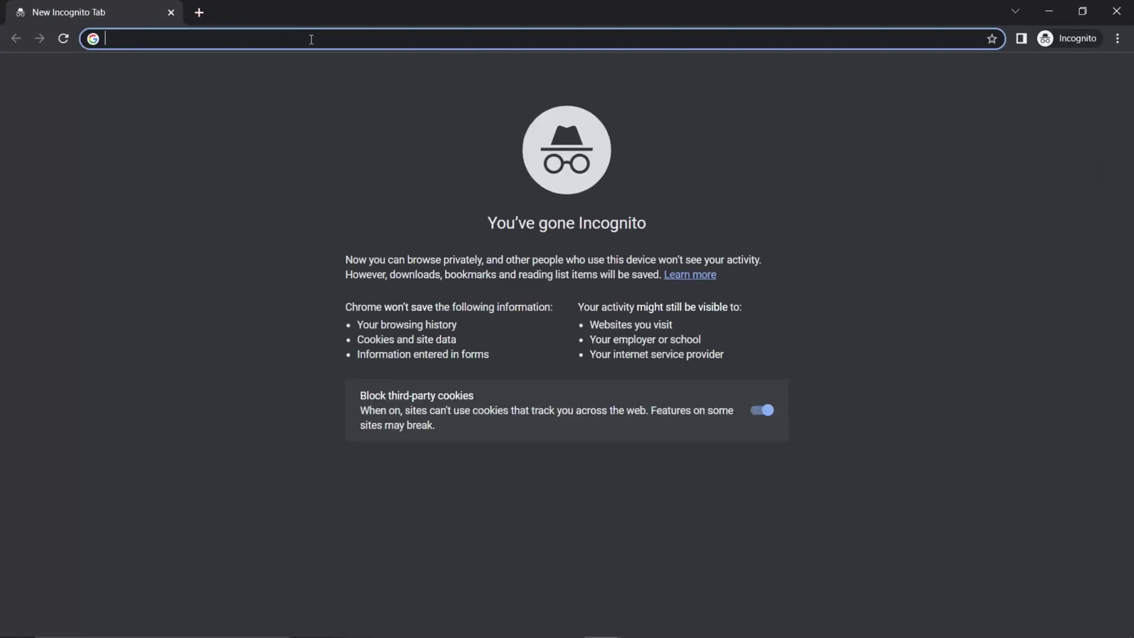
pyautogui.write('page')
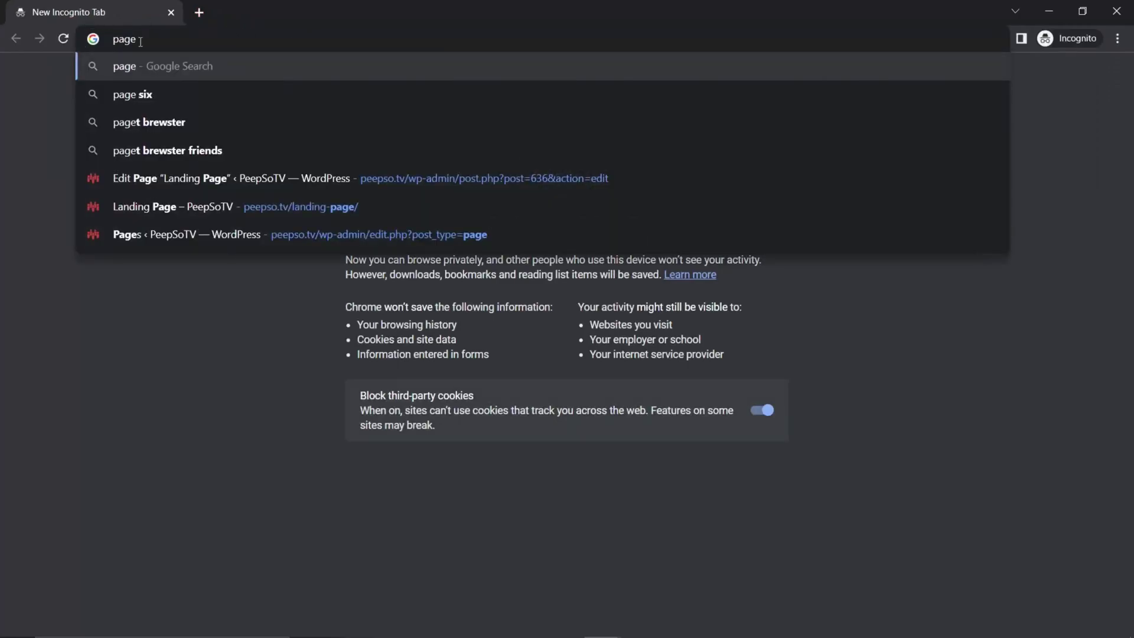
pyautogui.hotkey('ctrl', 'a')
pyautogui.press('BackSpace')
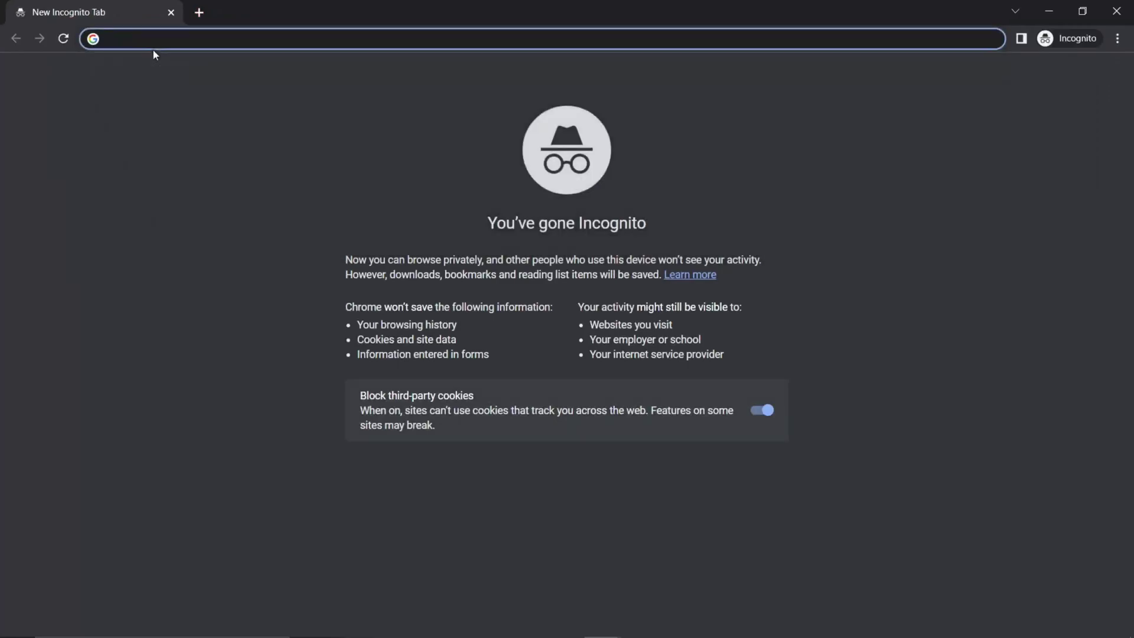
pyautogui.write('htt')
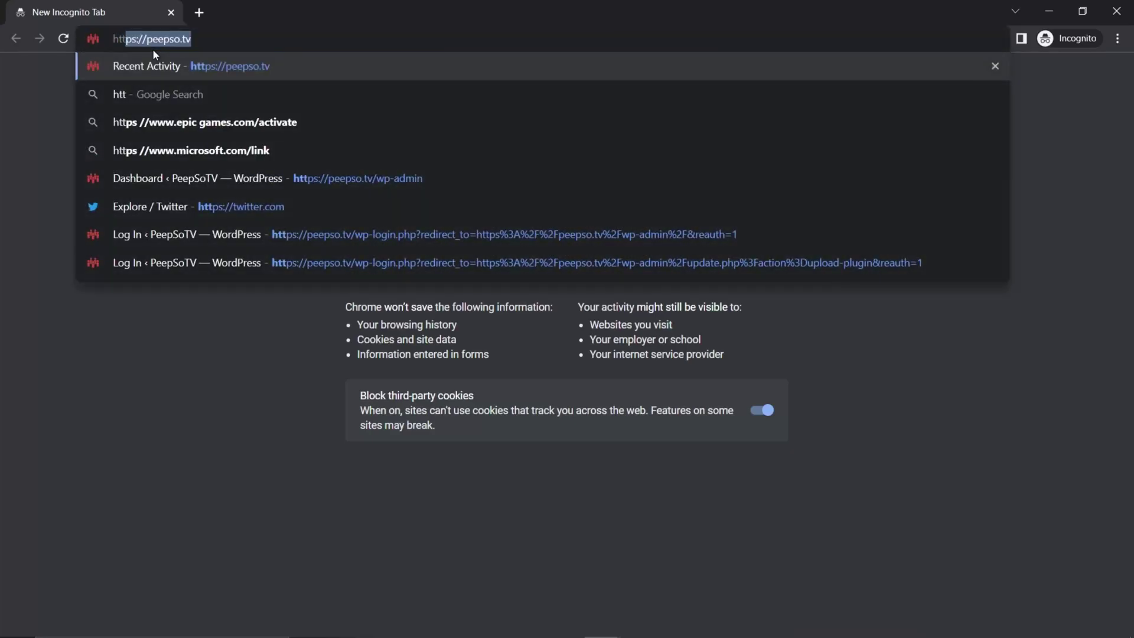
pyautogui.write('ps://peepso.tv/groupo')
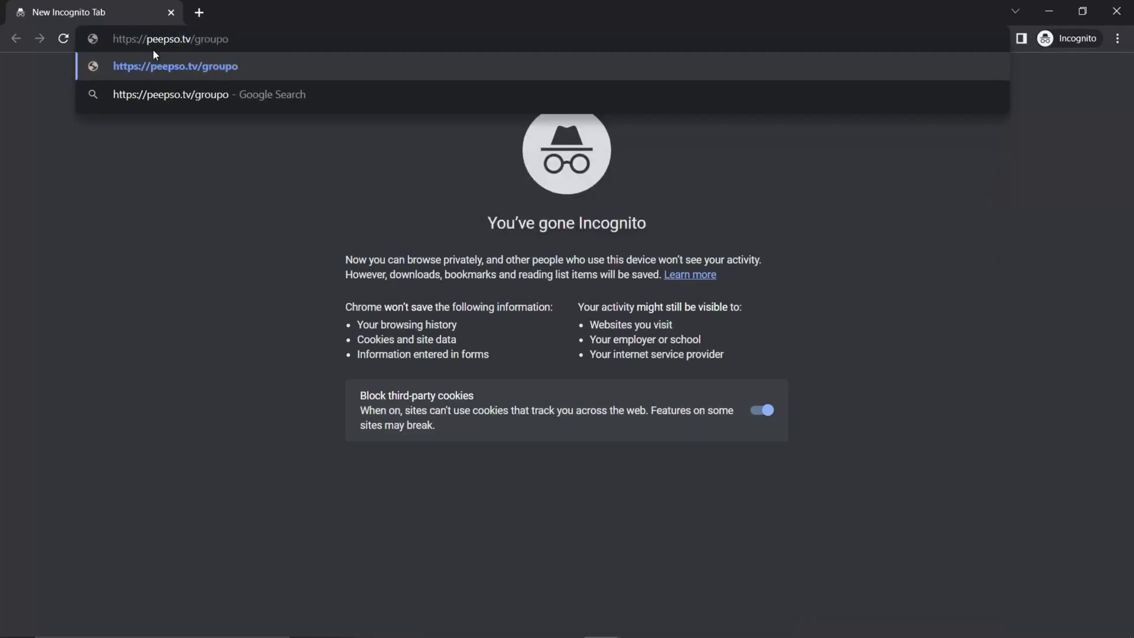
pyautogui.press('BackSpace')
pyautogui.write('s')
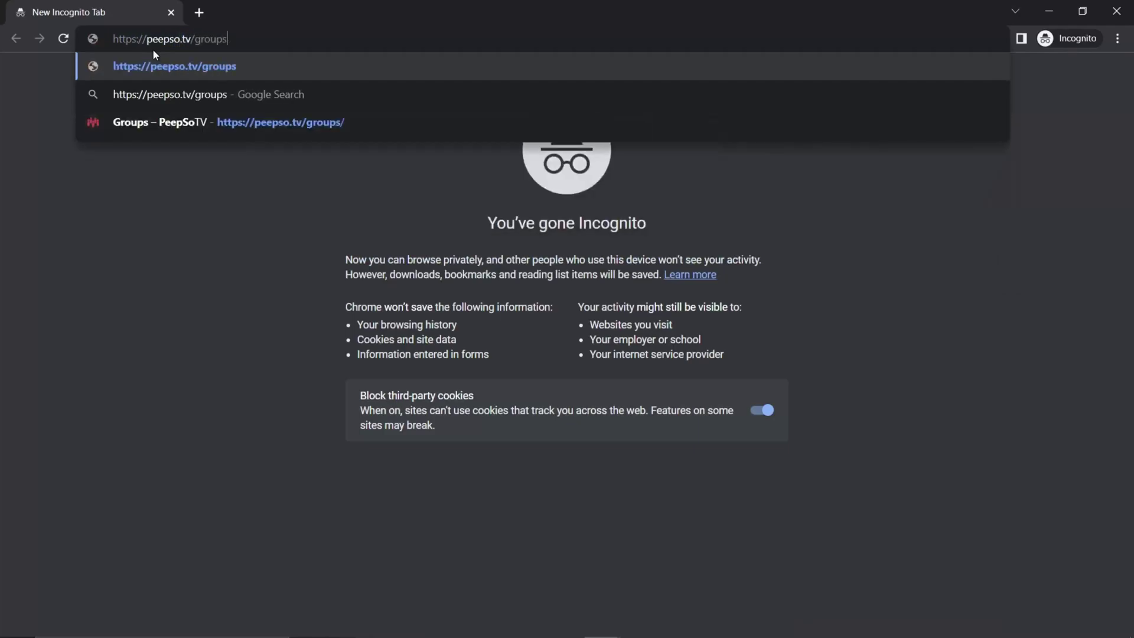
pyautogui.press('Return')
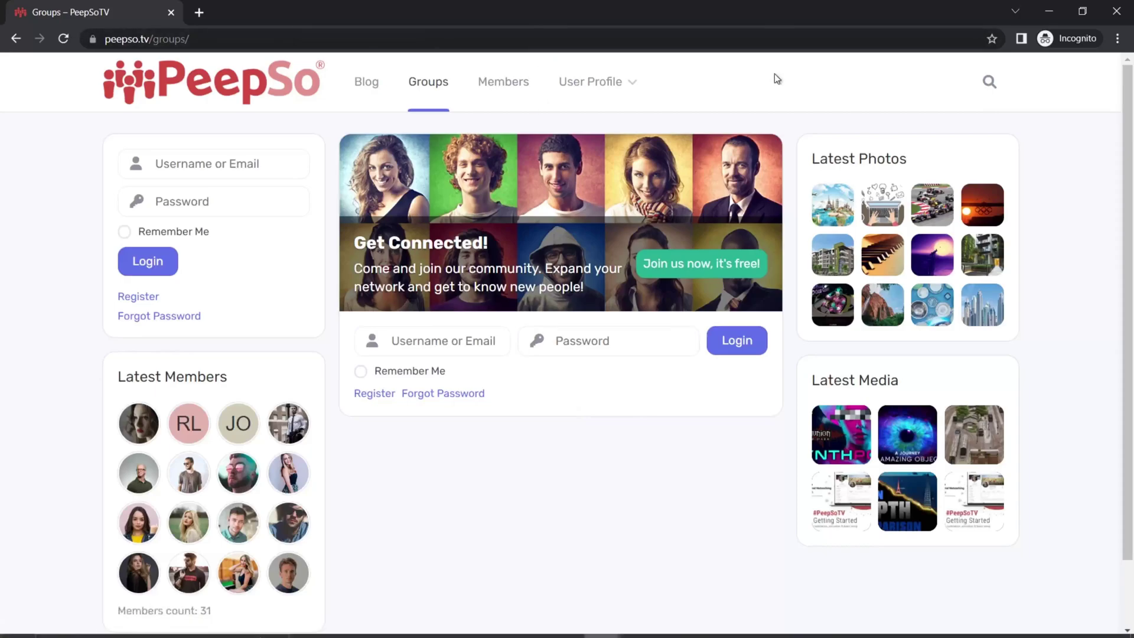
# - Remove 'page' from Gecko's post-type redirect exceptions and save
pyautogui.click(602, 624)
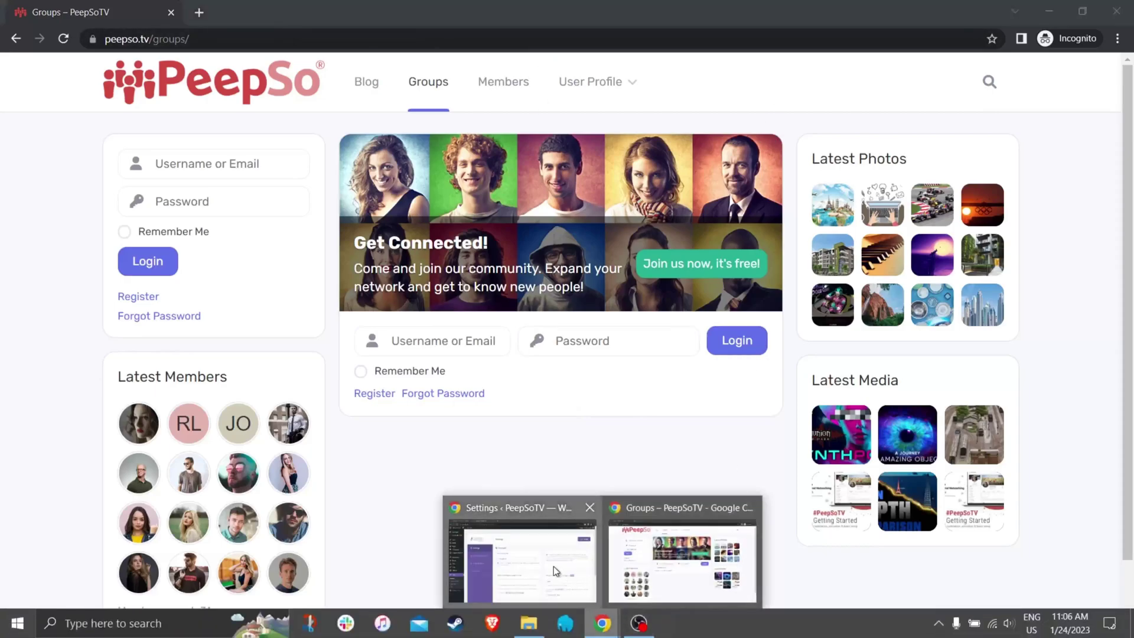
pyautogui.click(556, 572)
pyautogui.scroll(-2, 928, 392)
pyautogui.moveTo(781, 255); pyautogui.dragTo(757, 255)
pyautogui.press('BackSpace')
pyautogui.scroll(-2, 702, 372)
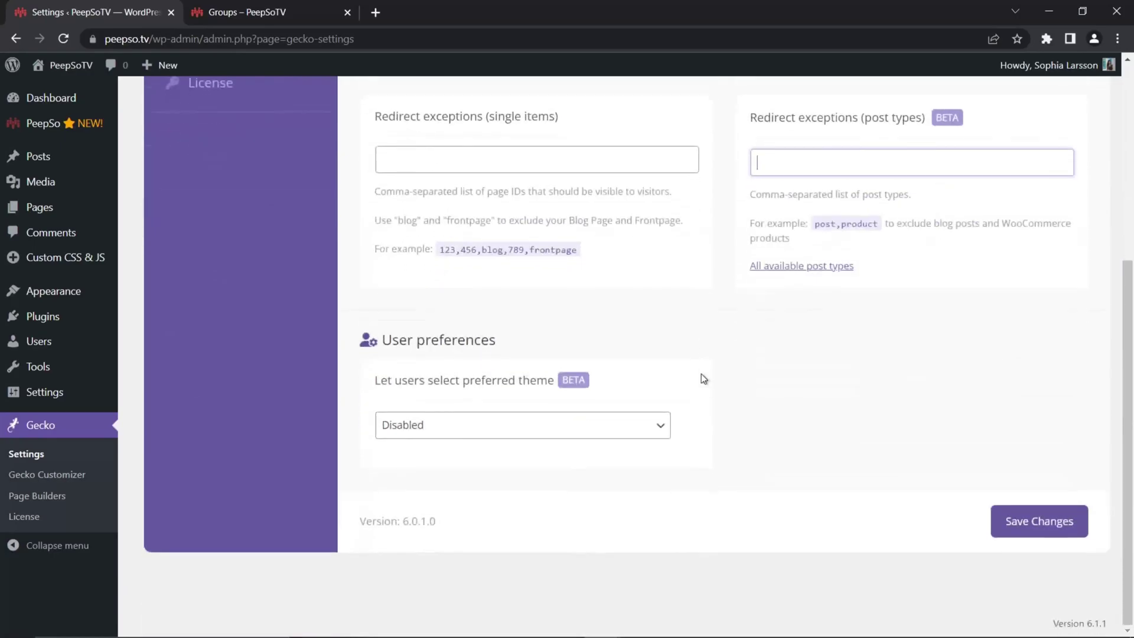
pyautogui.click(1012, 530)
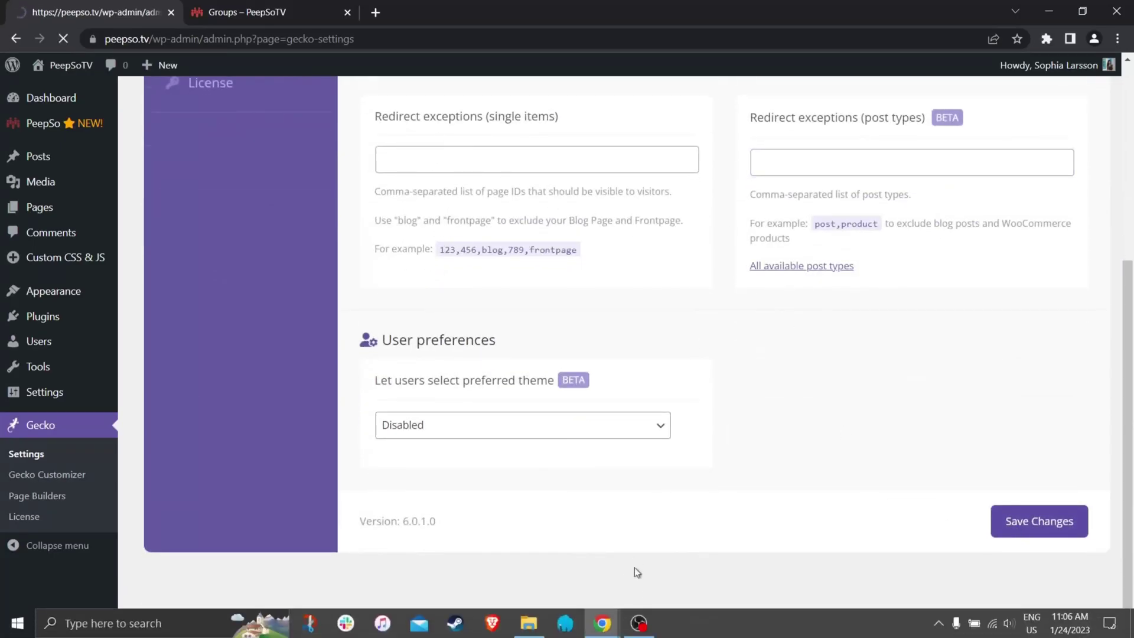
# - Reload peepso.tv/groups/ in the incognito window to confirm it redirects to the landing page
pyautogui.click(639, 623)
pyautogui.moveTo(603, 624)
pyautogui.click(649, 533)
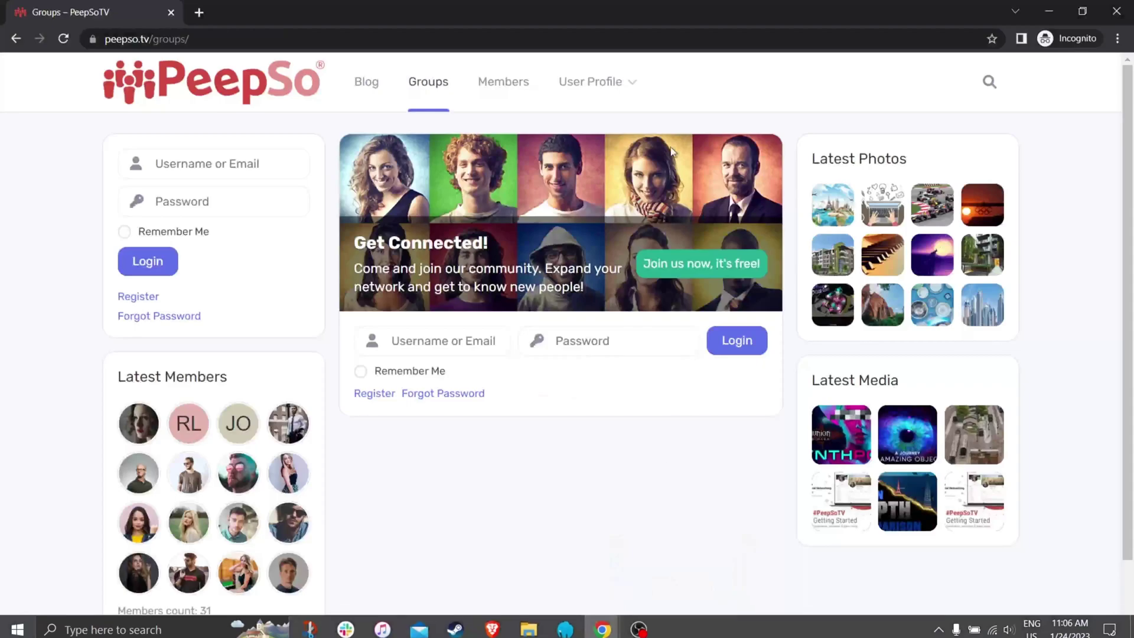
pyautogui.click(208, 40)
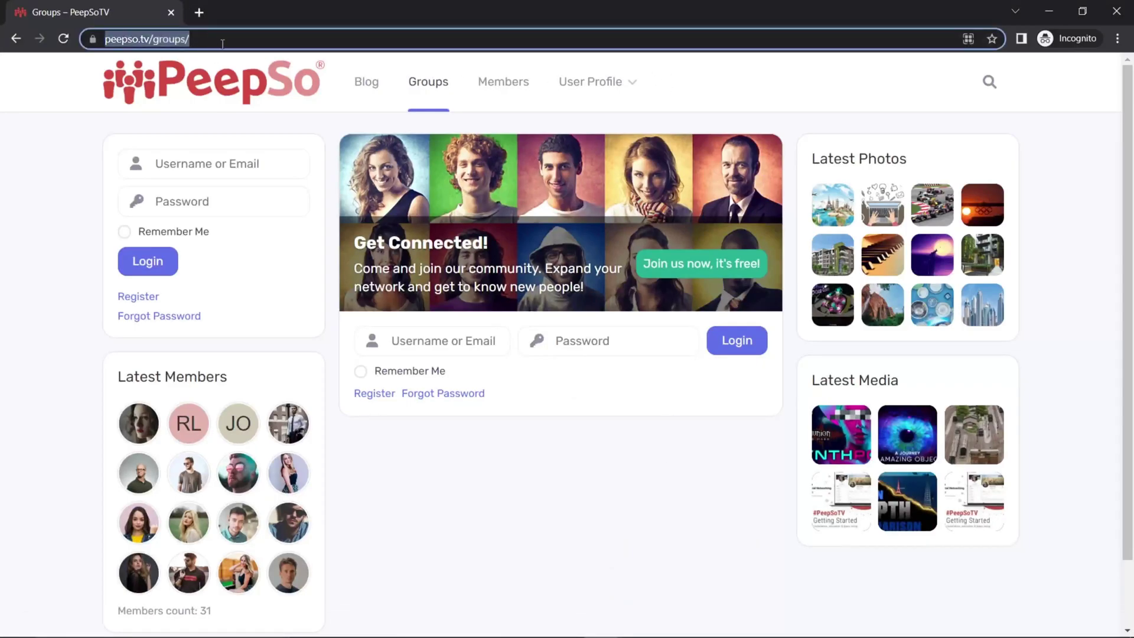
pyautogui.press('Return')
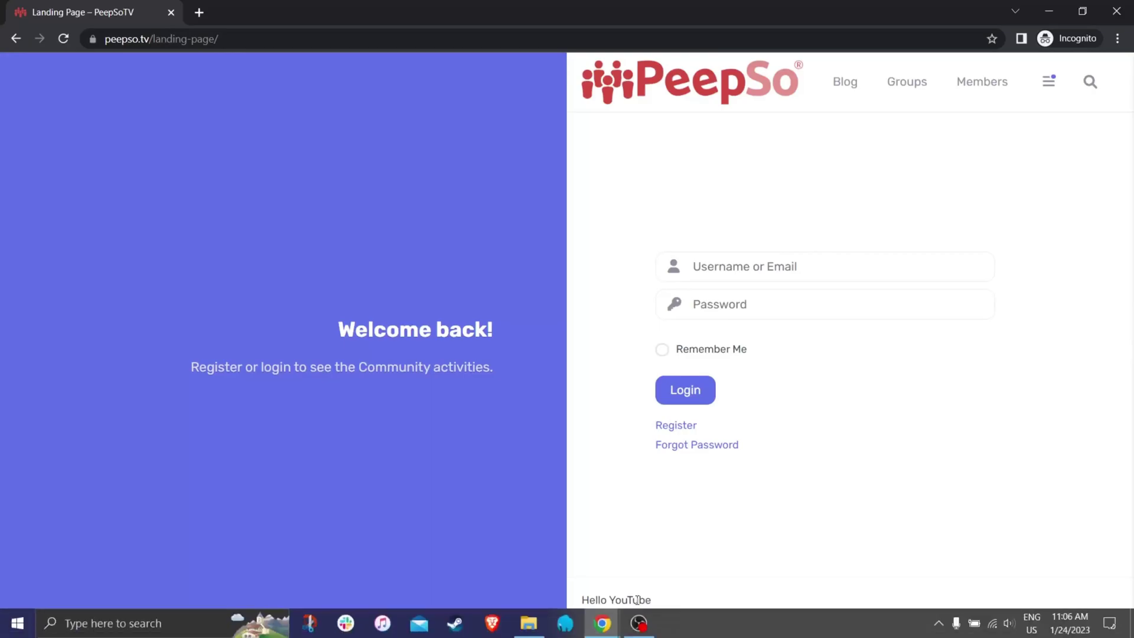
# - In Gecko settings, list all available post types, review the empty exception fields, and glance at the Groups tab
pyautogui.click(501, 557)
pyautogui.scroll(-3, 835, 468)
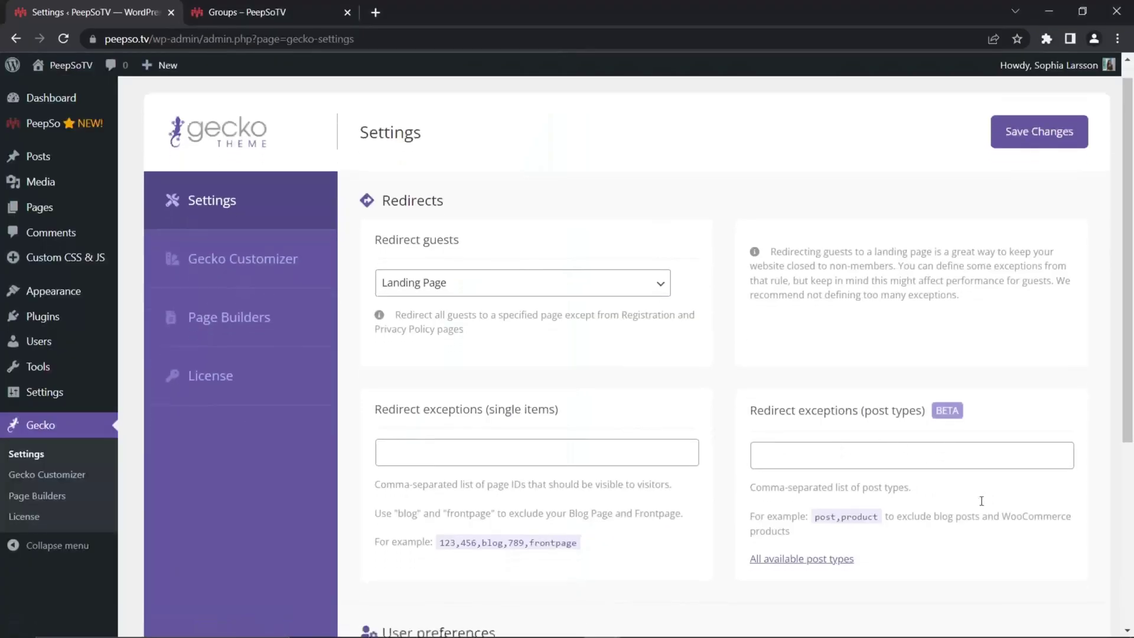
pyautogui.click(786, 435)
pyautogui.scroll(-2, 927, 444)
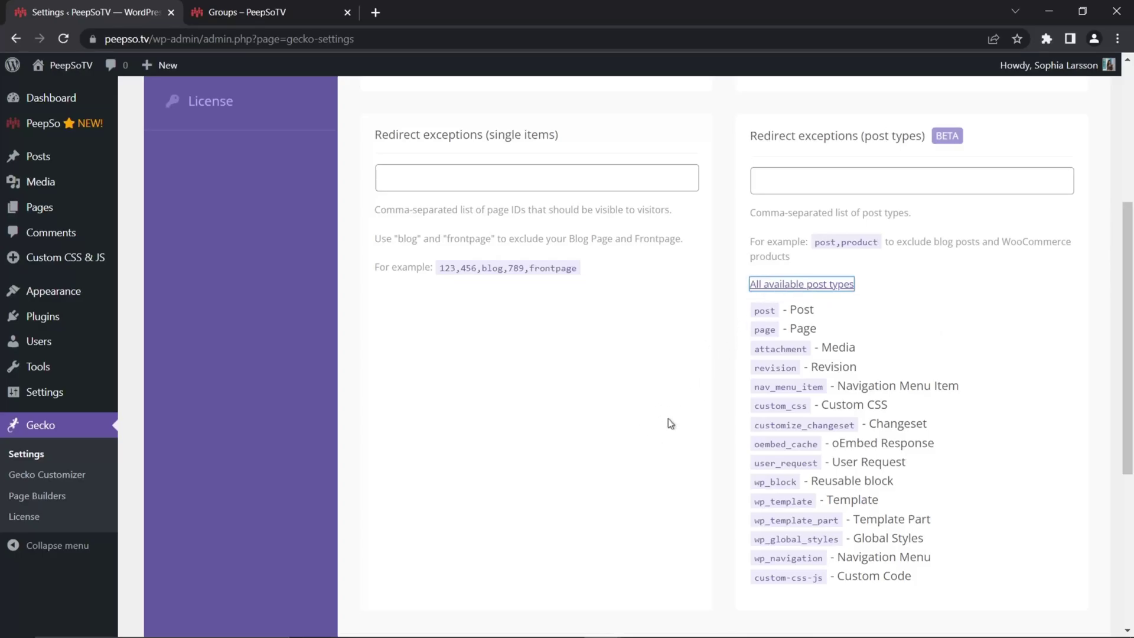
pyautogui.scroll(4, 669, 424)
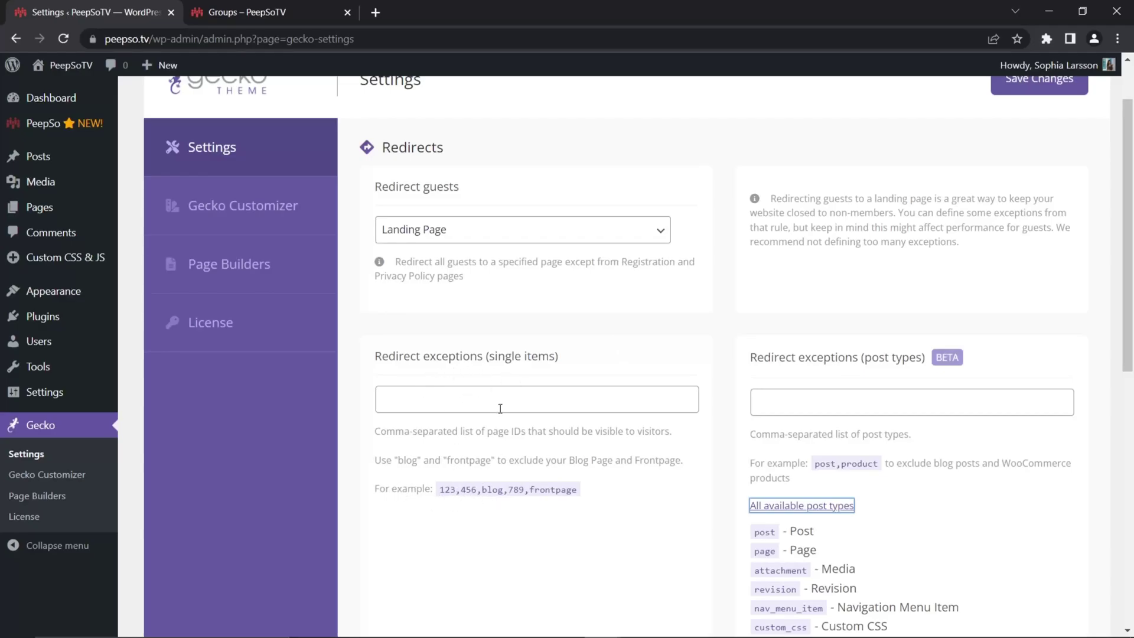
pyautogui.click(430, 399)
pyautogui.click(406, 371)
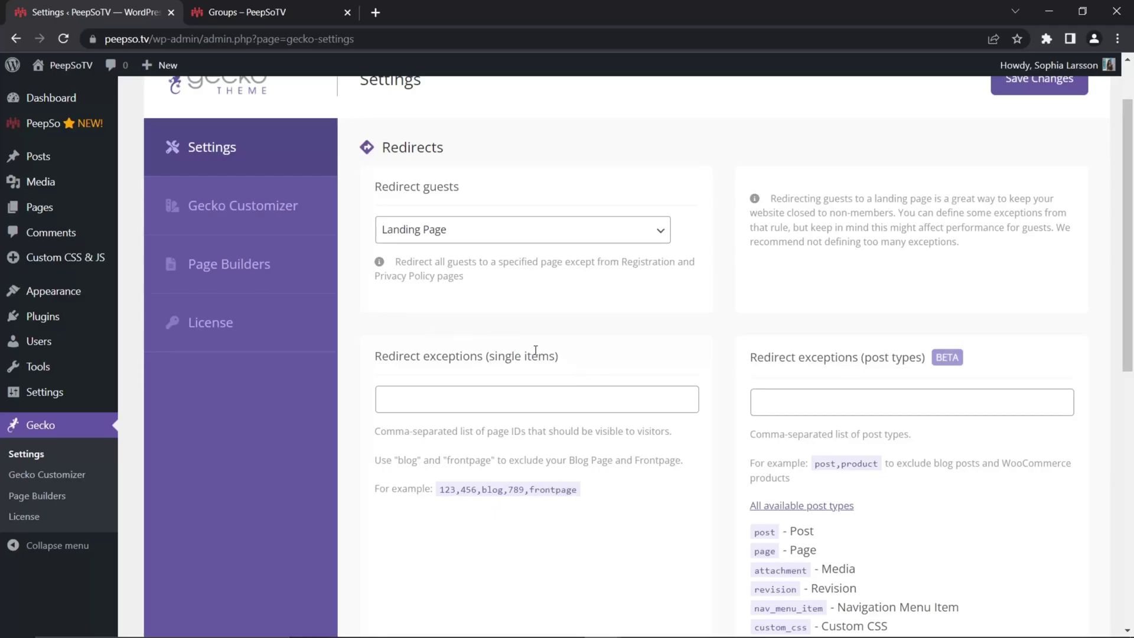
pyautogui.click(236, 12)
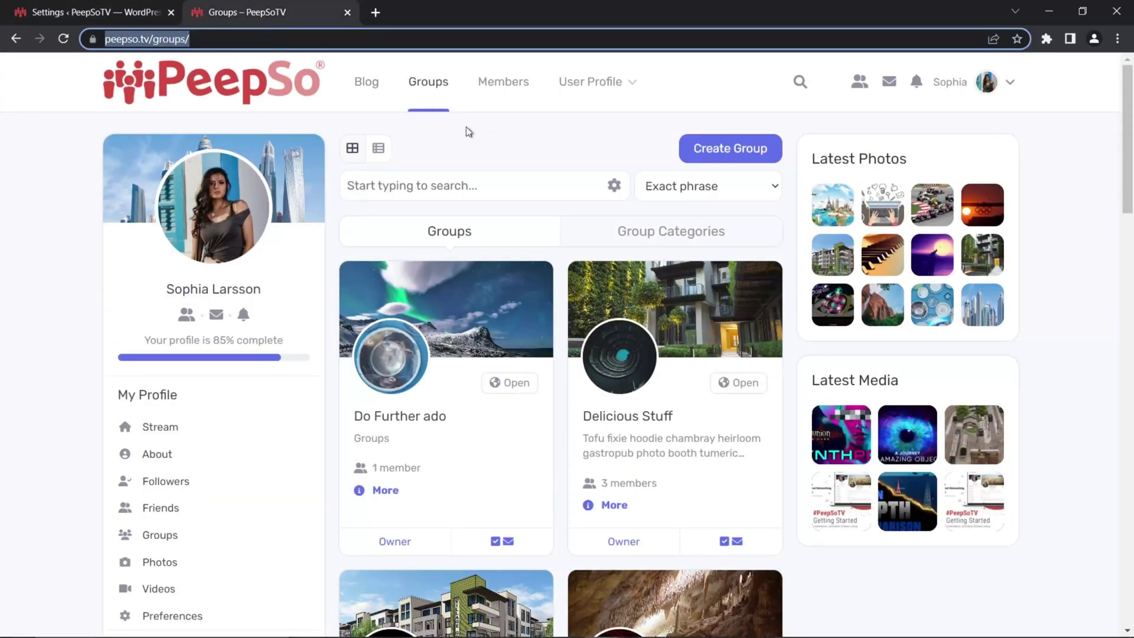
pyautogui.click(157, 17)
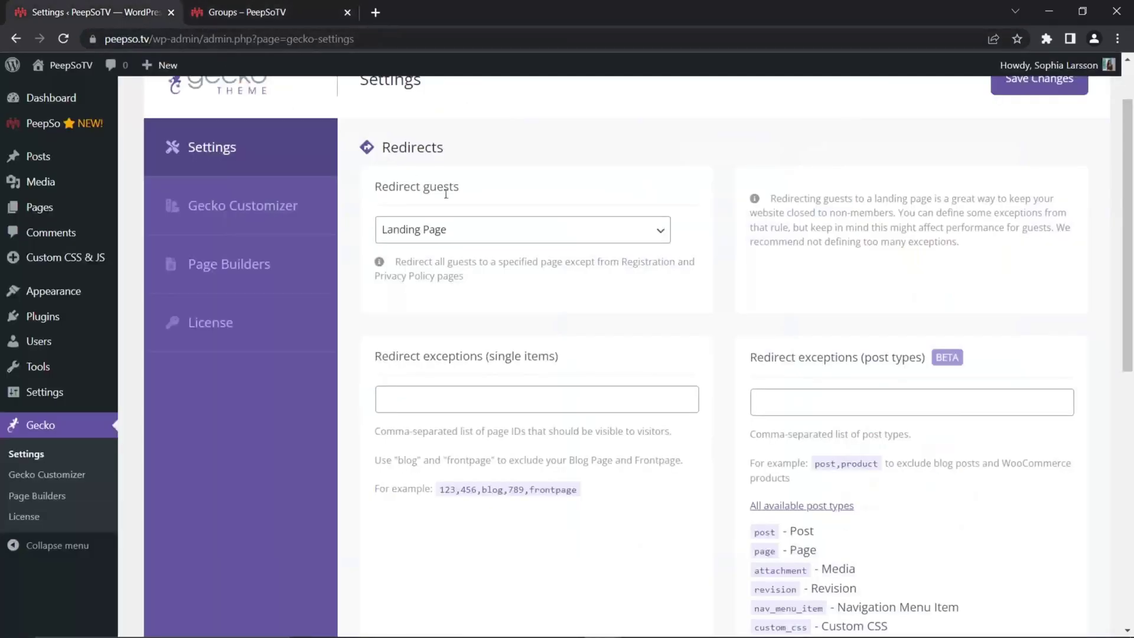
# - Open All Pages in a new tab, edit the Groups page, and select its ID 47 in the URL
pyautogui.scroll(1, 627, 337)
pyautogui.scroll(1, 618, 340)
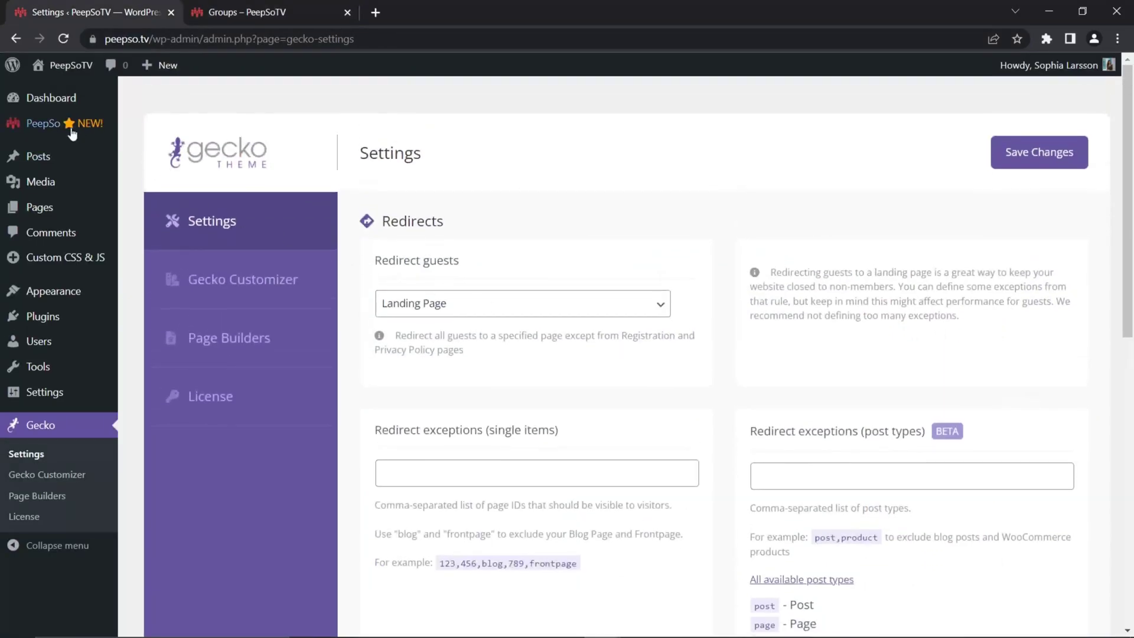
pyautogui.moveTo(50, 211)
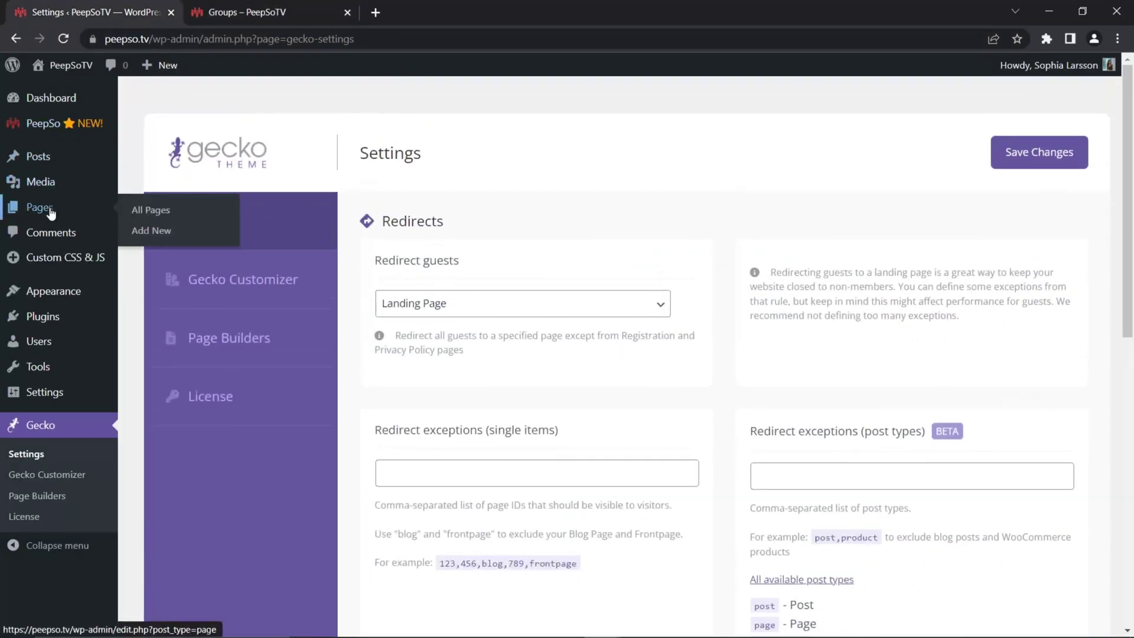
pyautogui.rightClick(148, 217)
pyautogui.click(190, 220)
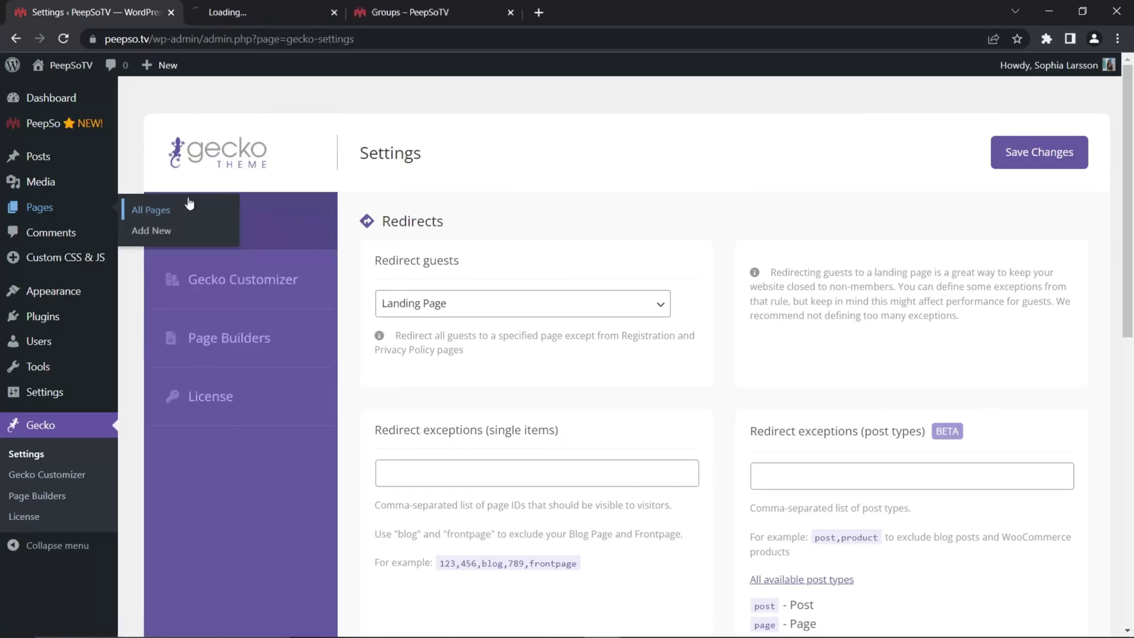
pyautogui.click(260, 12)
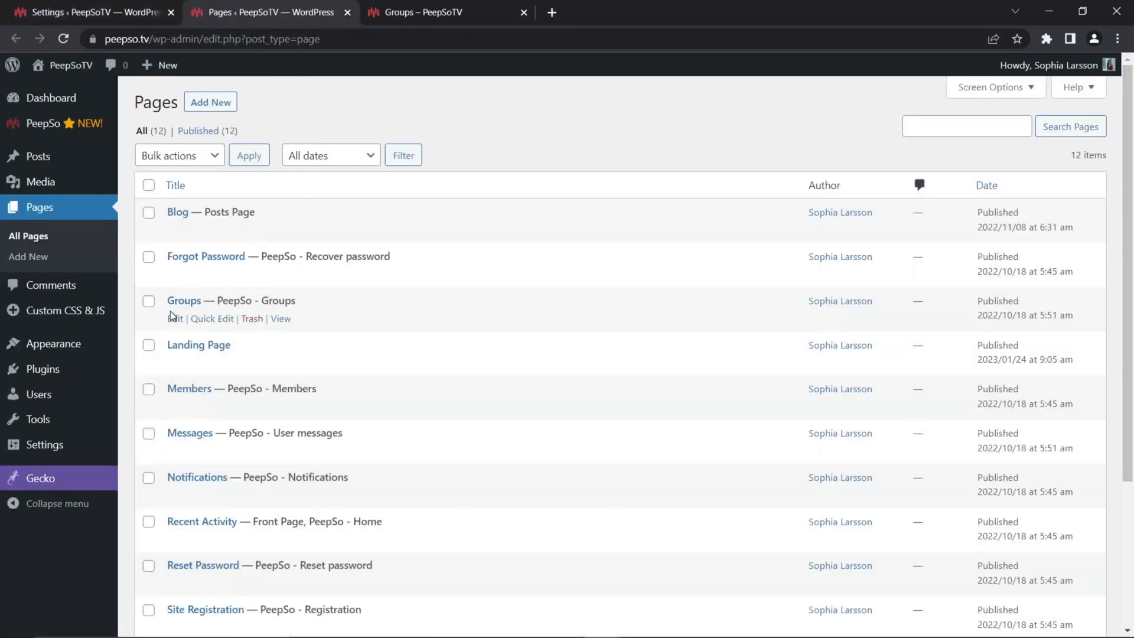
pyautogui.click(175, 319)
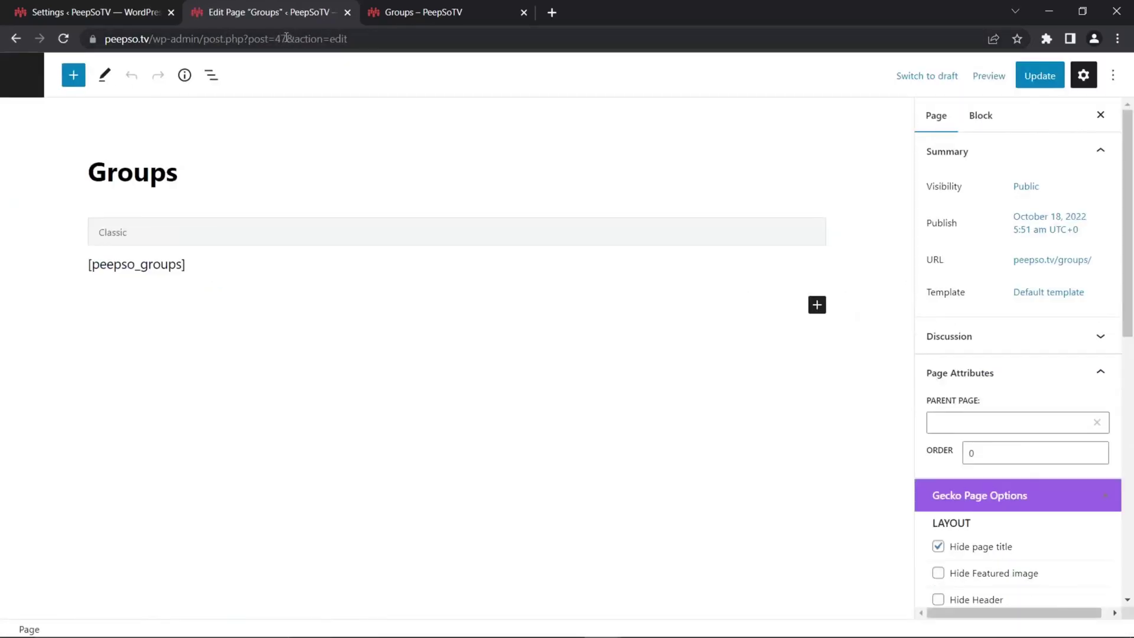
pyautogui.moveTo(286, 37); pyautogui.dragTo(274, 38)
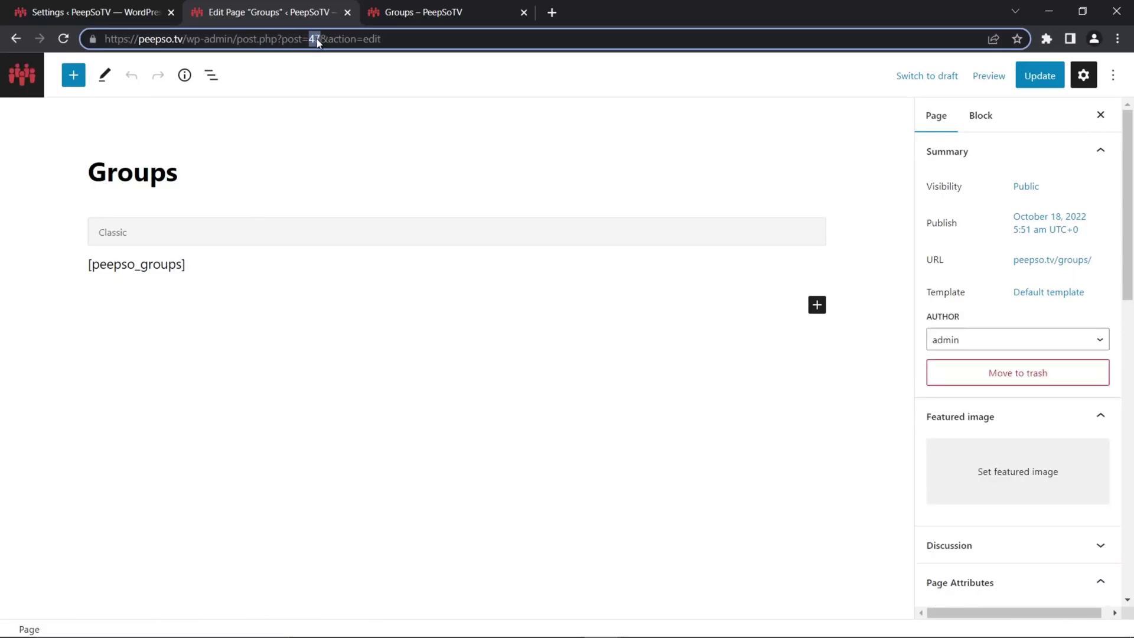
# - Enter 47 as a single-item redirect exception in Gecko settings and save
pyautogui.click(176, 19)
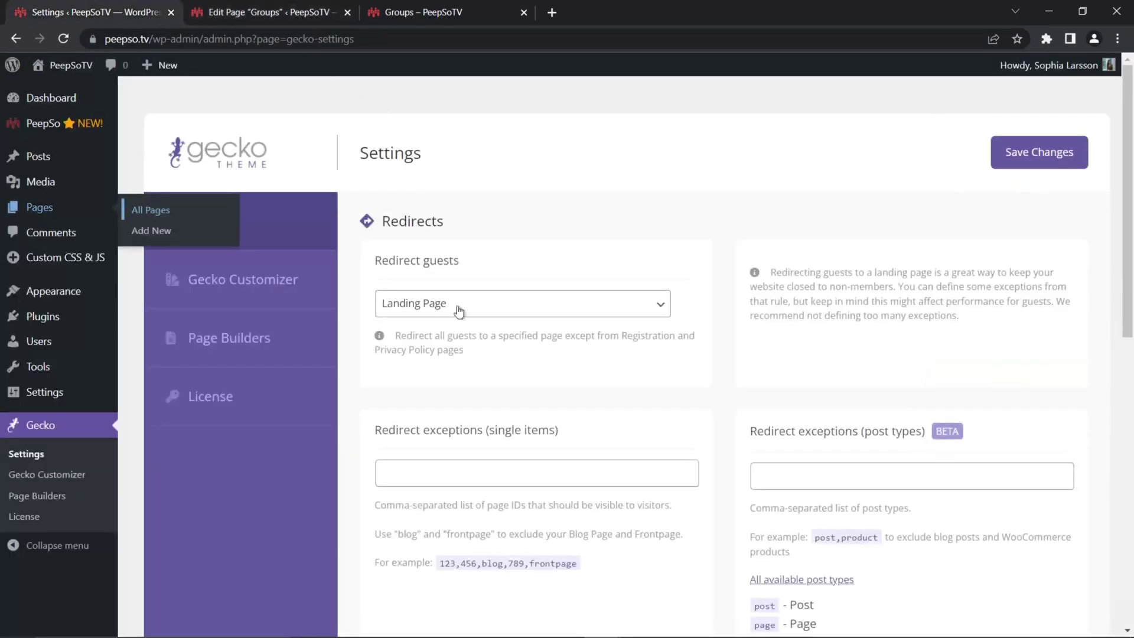
pyautogui.click(416, 473)
pyautogui.write('47')
pyautogui.scroll(-8, 925, 378)
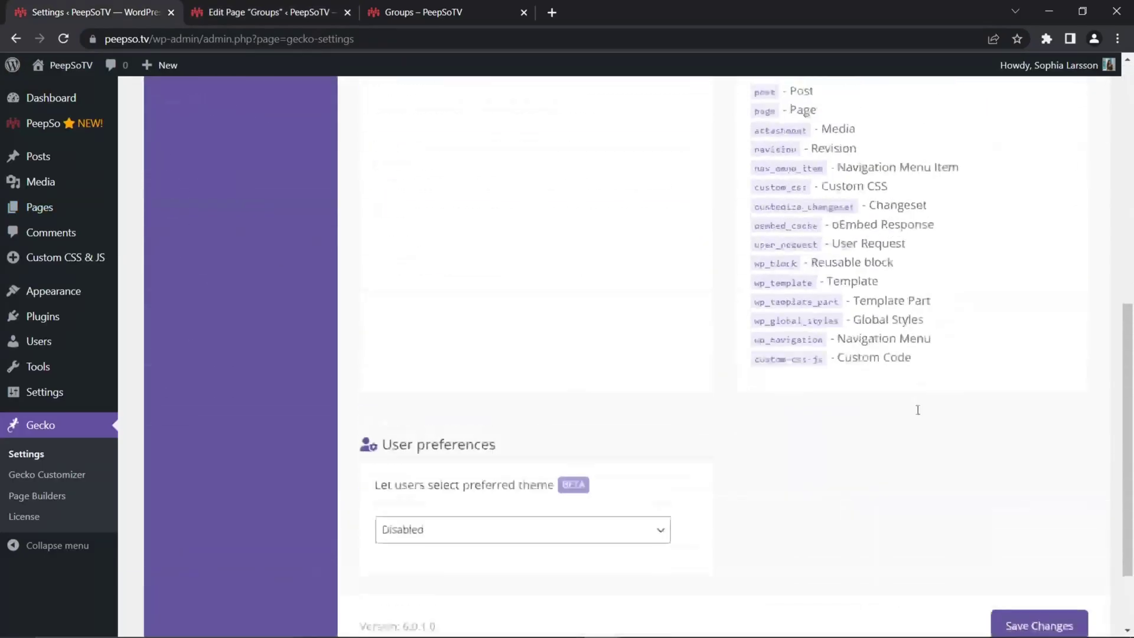
pyautogui.click(1038, 522)
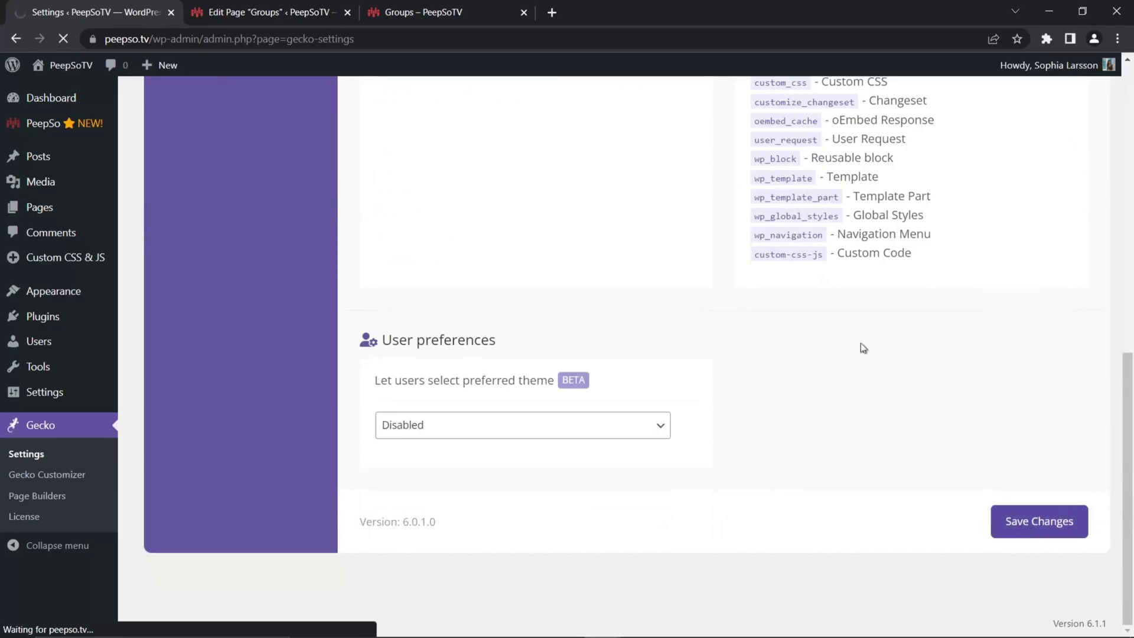
# - In the incognito guest window, load the 'groups' address and confirm it opens without redirecting
pyautogui.click(603, 623)
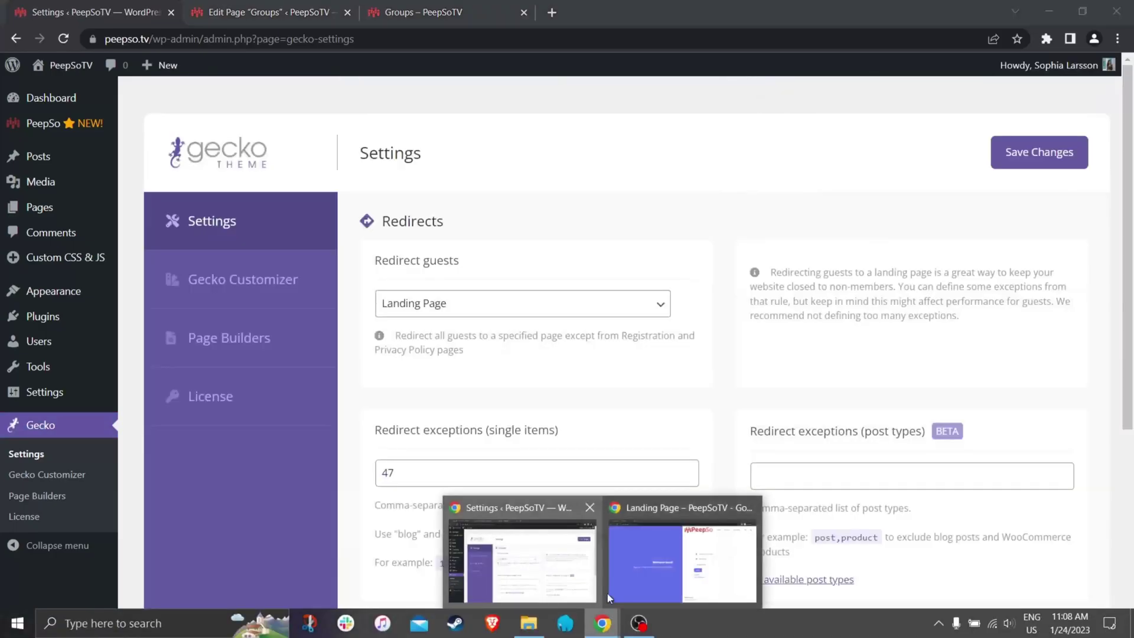
pyautogui.click(607, 592)
pyautogui.click(240, 37)
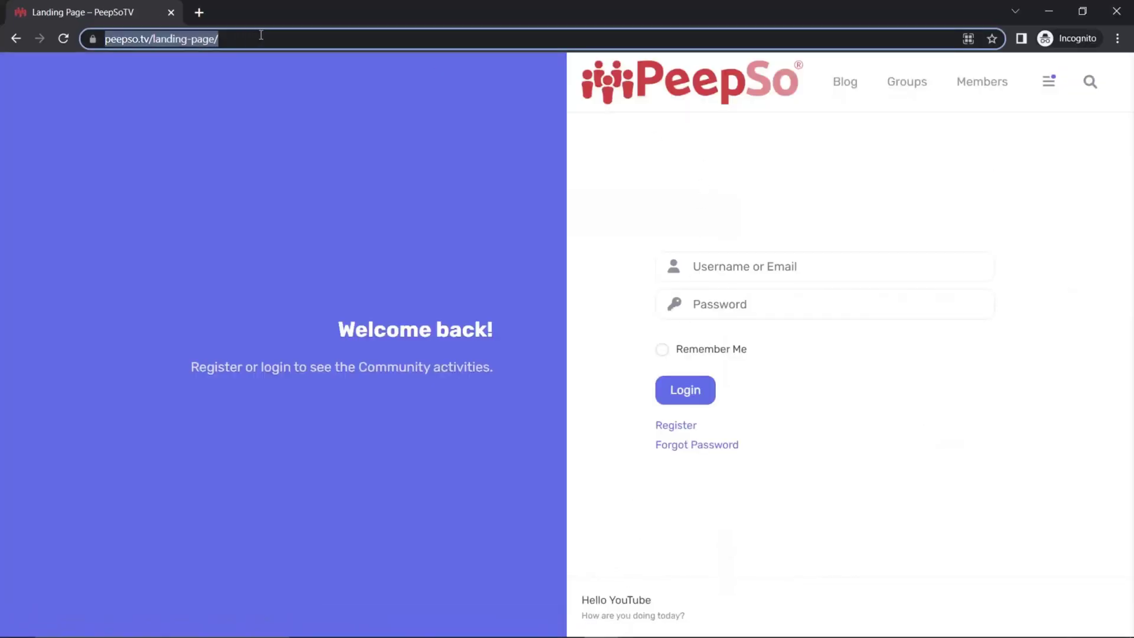
pyautogui.moveTo(290, 38); pyautogui.dragTo(188, 38)
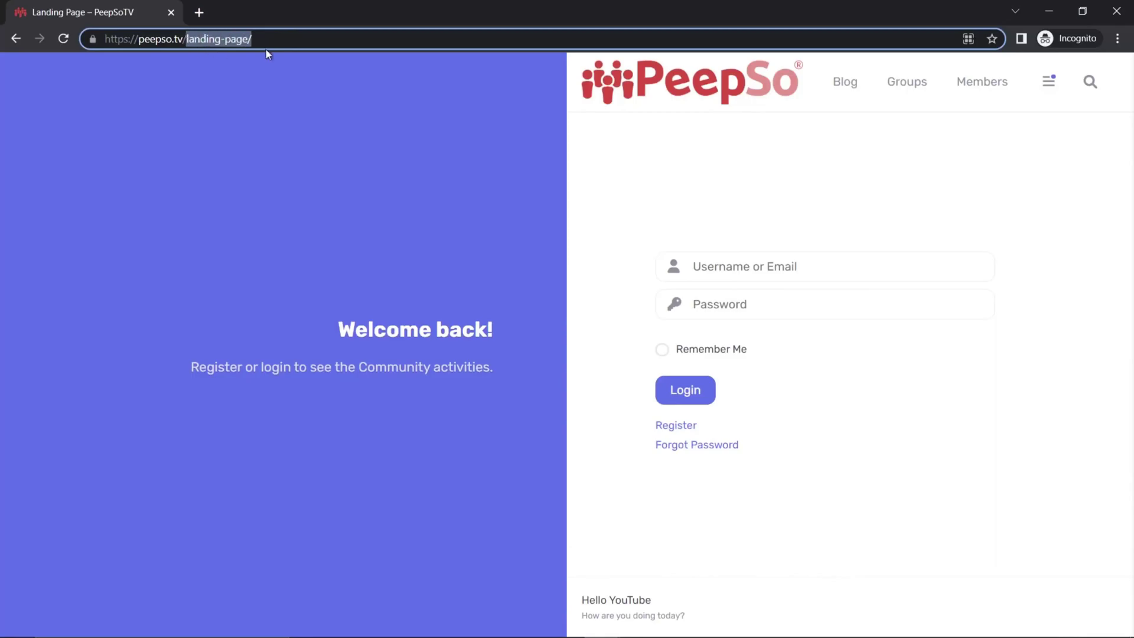
pyautogui.write('groups')
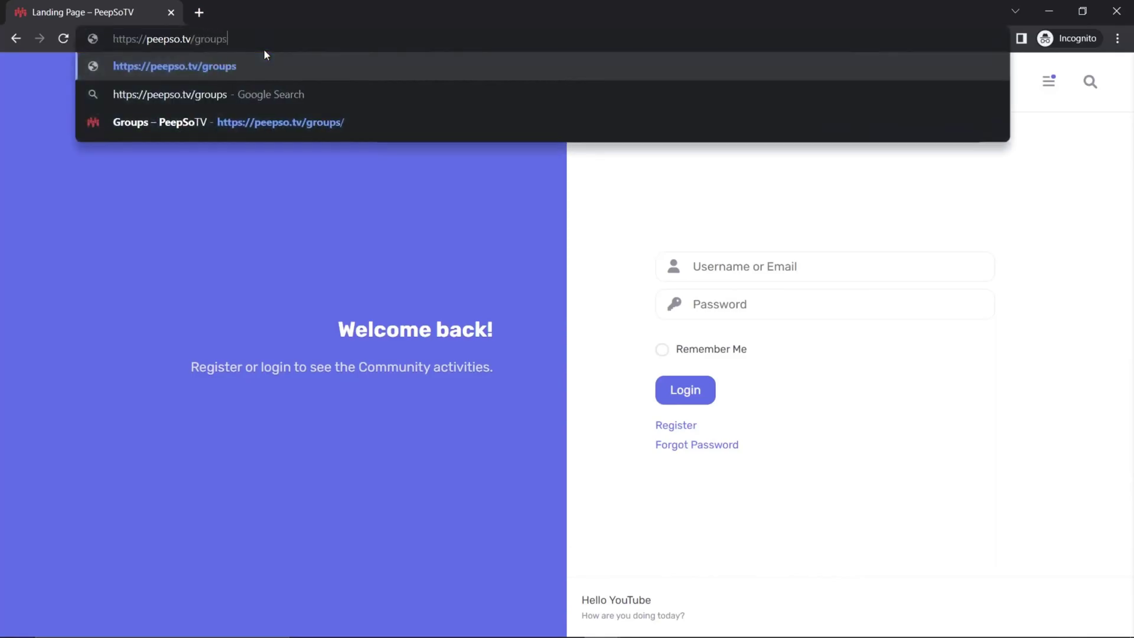
pyautogui.press('Return')
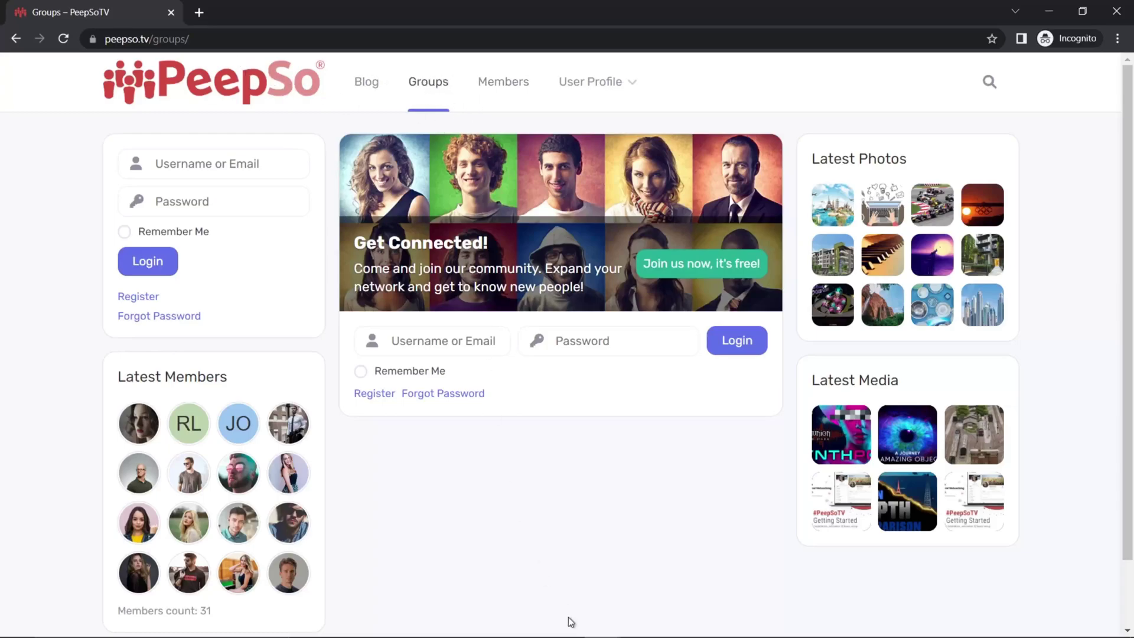
# - Delete the 47 redirect exception, save the Gecko settings, and bring the incognito Groups window forward
pyautogui.moveTo(597, 611)
pyautogui.click(517, 459)
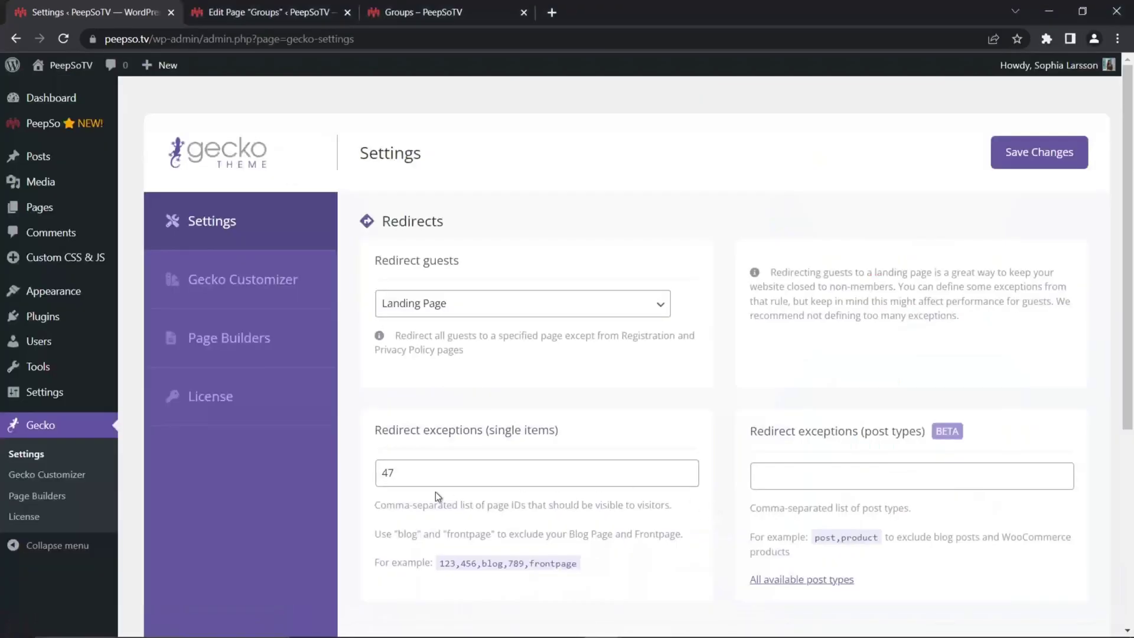
pyautogui.doubleClick(421, 472)
pyautogui.press('BackSpace')
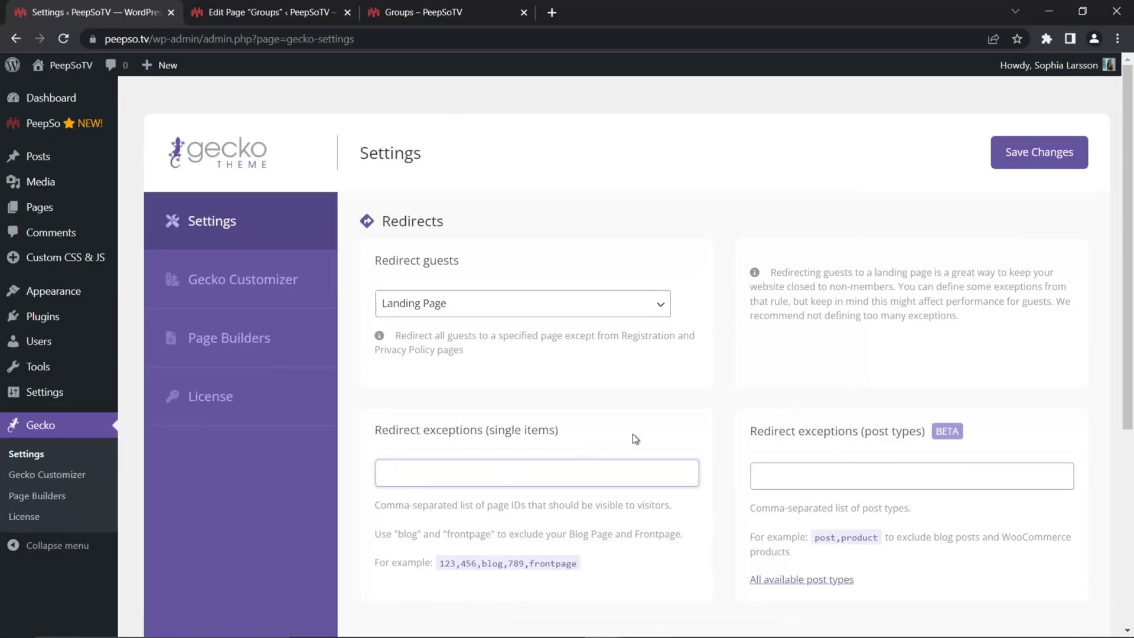
pyautogui.scroll(-5, 703, 417)
pyautogui.click(1028, 531)
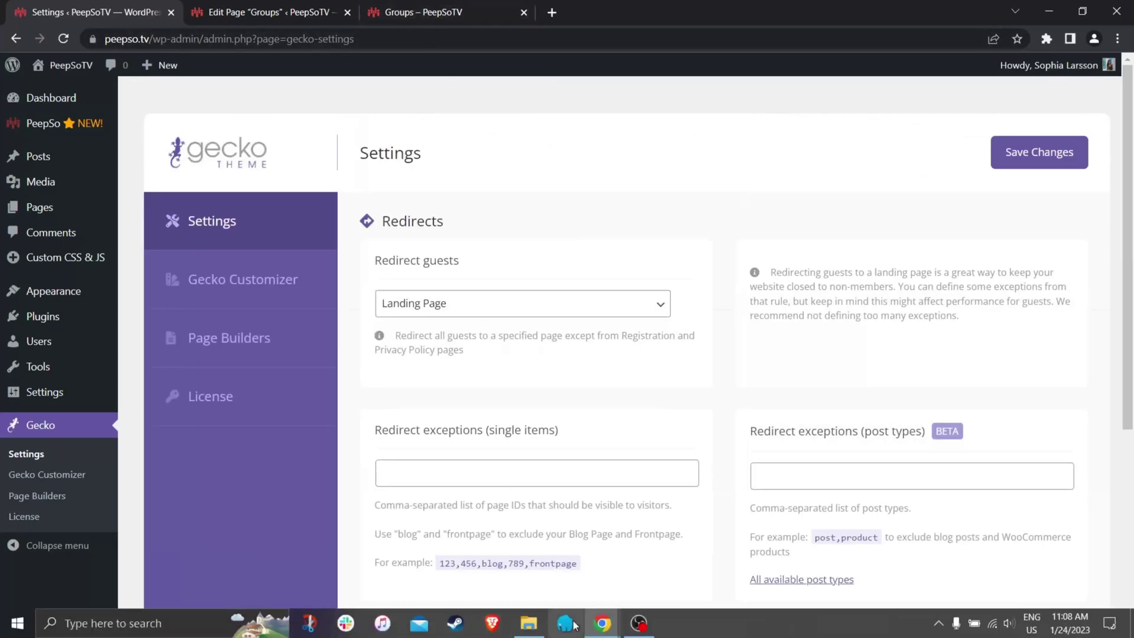
pyautogui.click(604, 620)
pyautogui.click(628, 570)
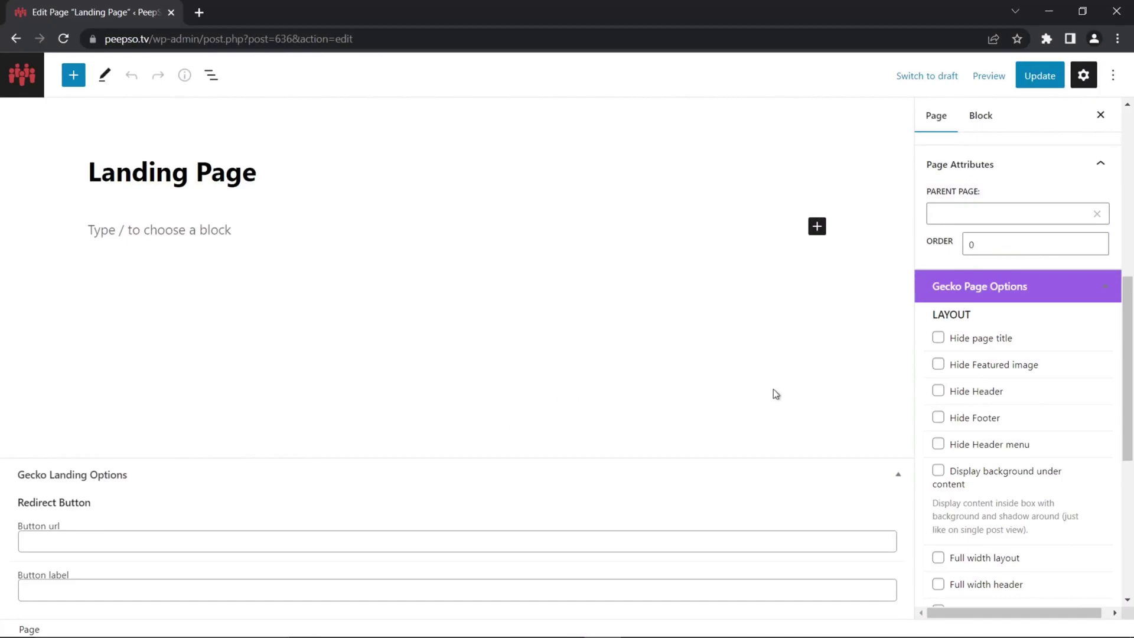
# - Check Hide Header menu on the Landing Page, update it, and view the page in a new tab
pyautogui.scroll(4, 1025, 380)
pyautogui.scroll(-5, 1025, 381)
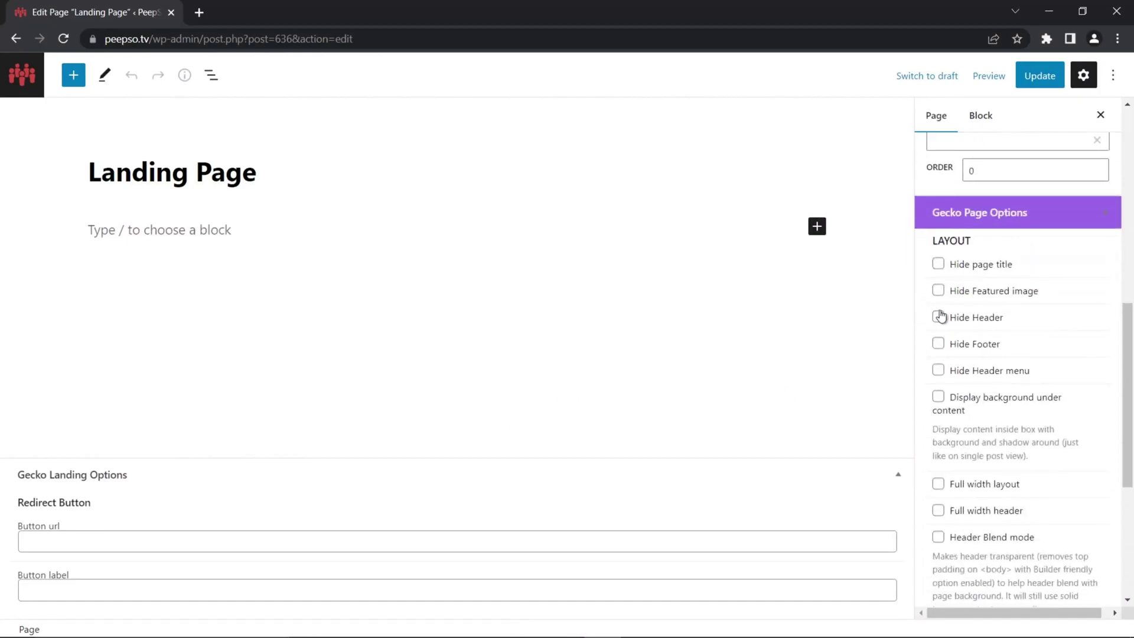
pyautogui.click(940, 372)
pyautogui.click(1040, 76)
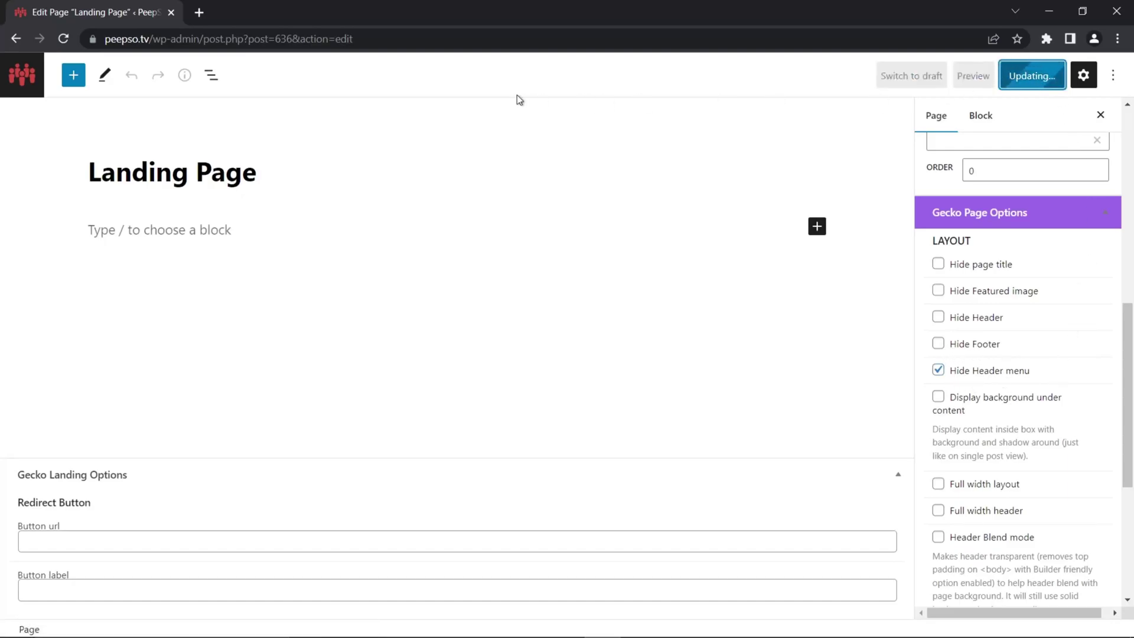
pyautogui.rightClick(130, 590)
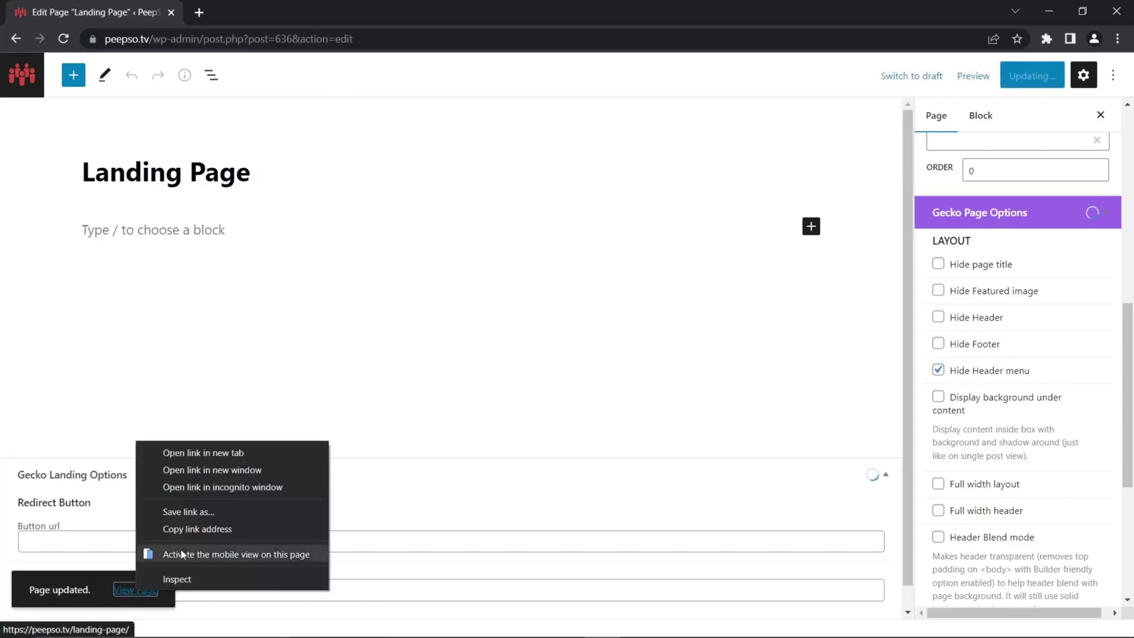
pyautogui.click(218, 453)
pyautogui.click(243, 15)
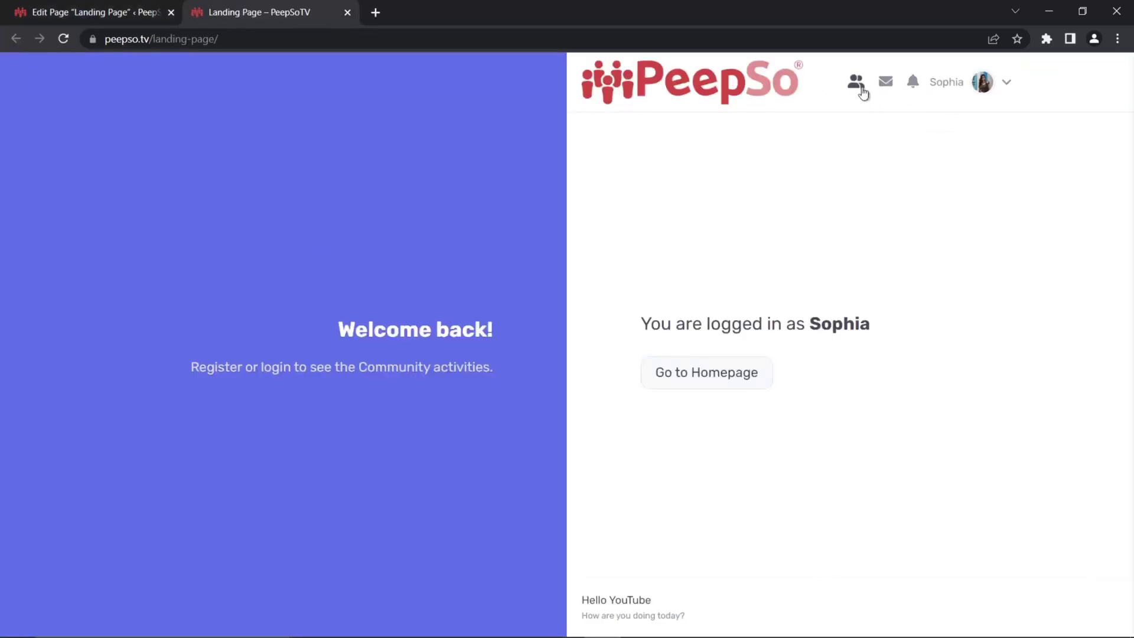
# - Uncheck Hide Header menu, update the Landing Page again, and return to the Pages list
pyautogui.click(124, 13)
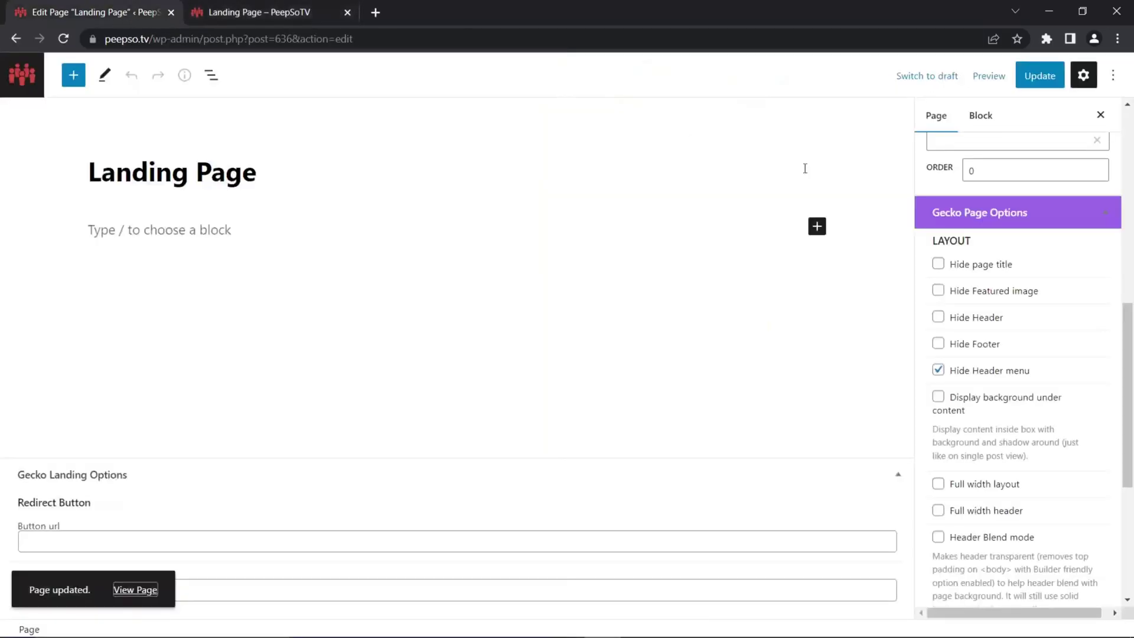
pyautogui.click(938, 370)
pyautogui.click(1040, 75)
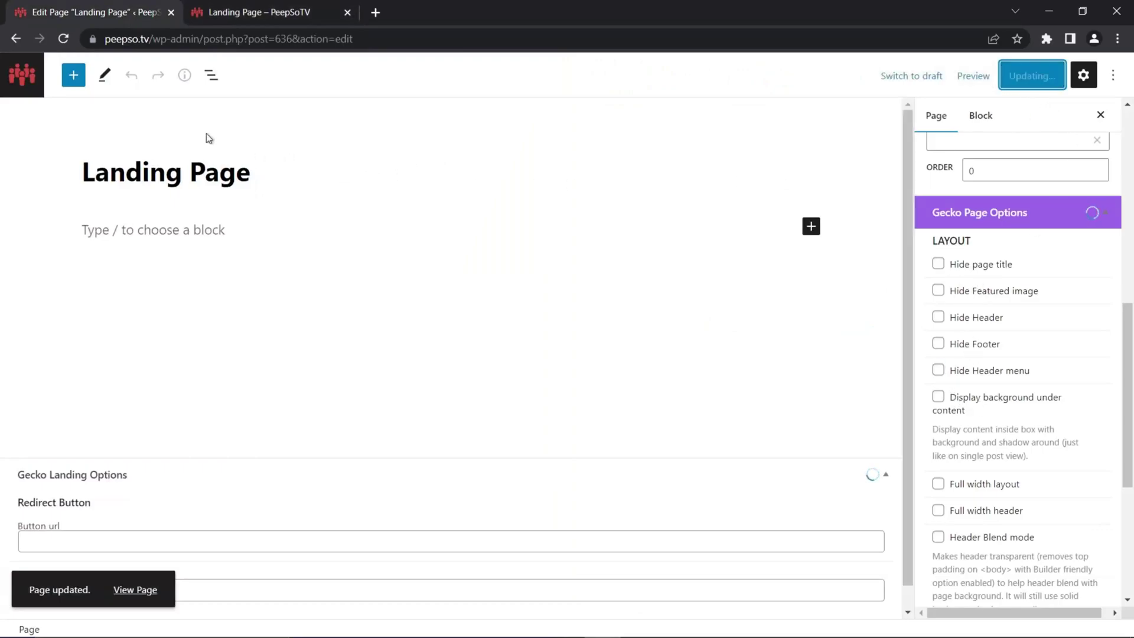
pyautogui.click(24, 75)
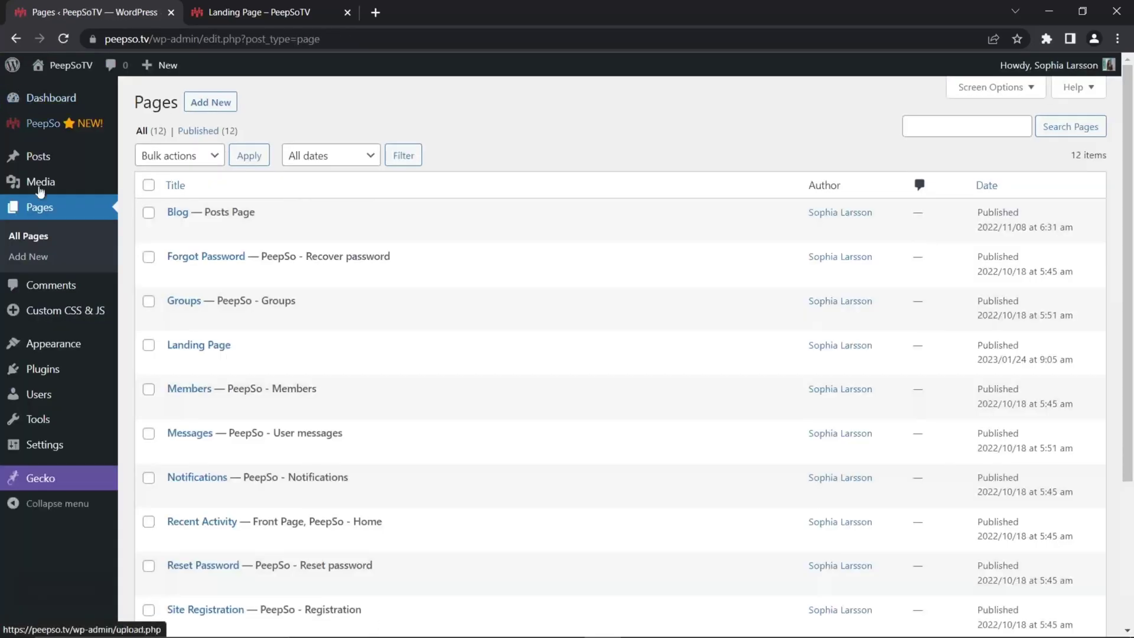
# - In Landing Page (Template), enable Full width footer, Display footer widgets and Display footer (social) widgets
pyautogui.moveTo(41, 478)
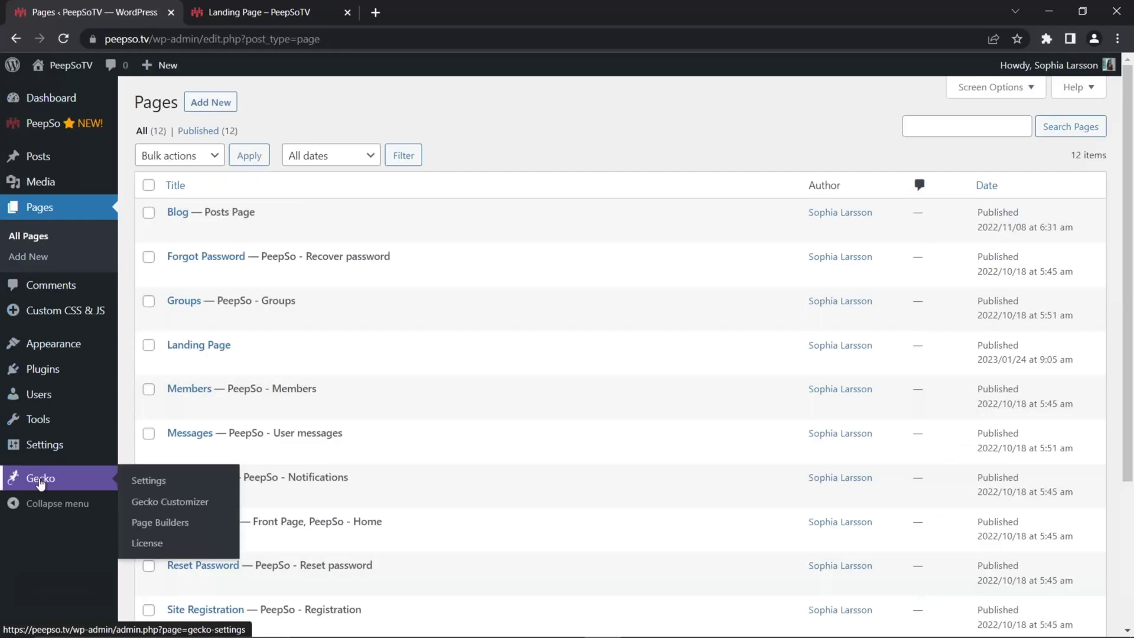
pyautogui.click(165, 501)
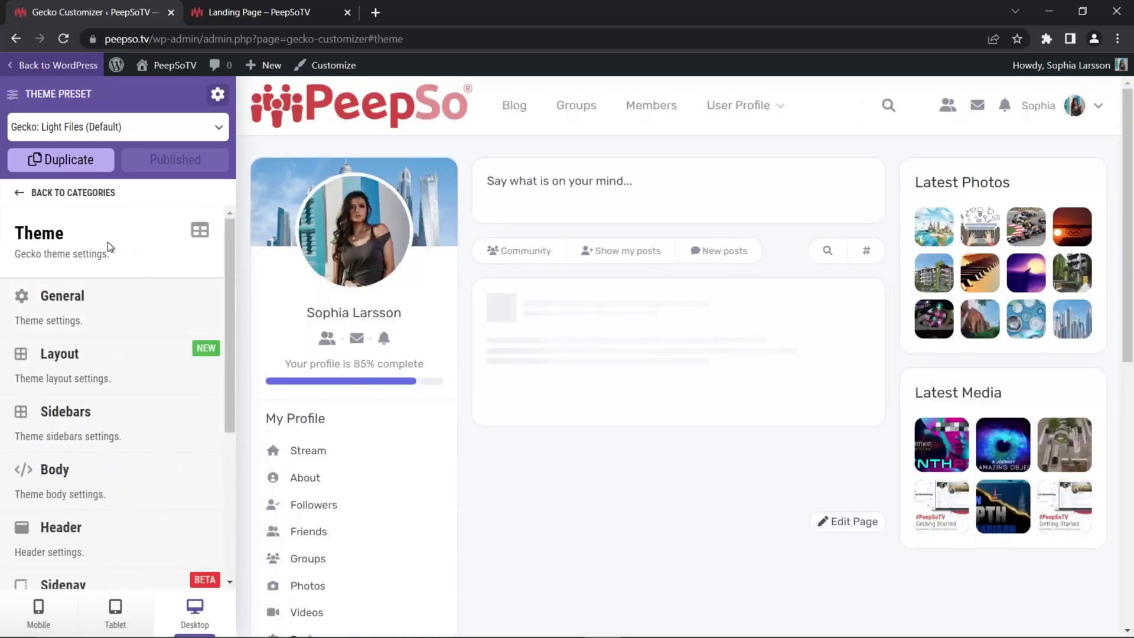
pyautogui.scroll(-5, 103, 403)
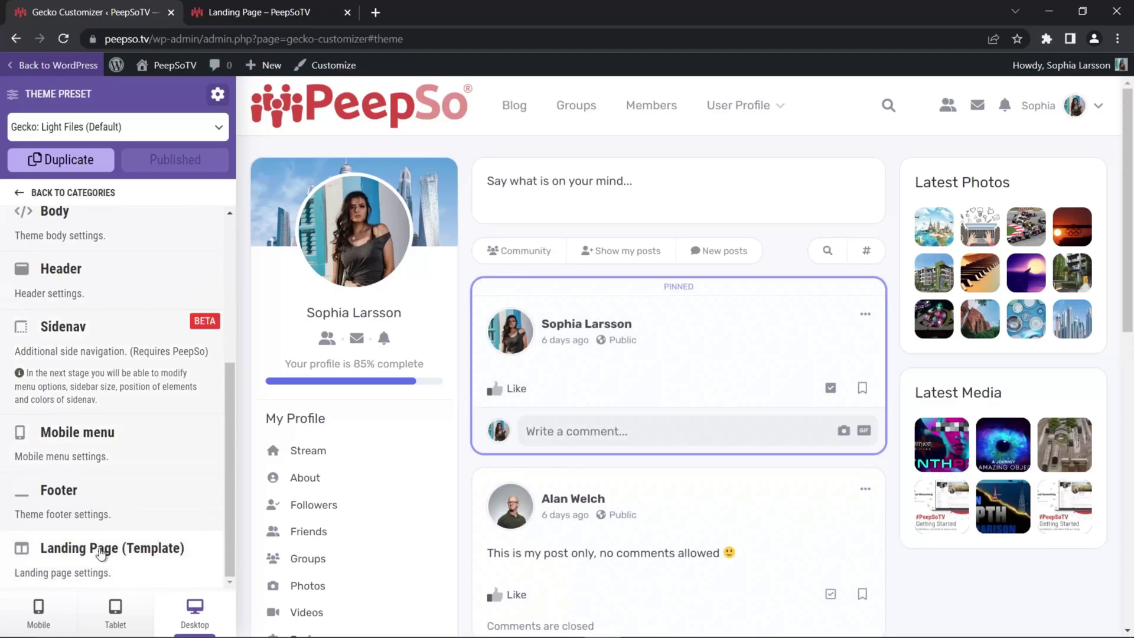
pyautogui.click(130, 556)
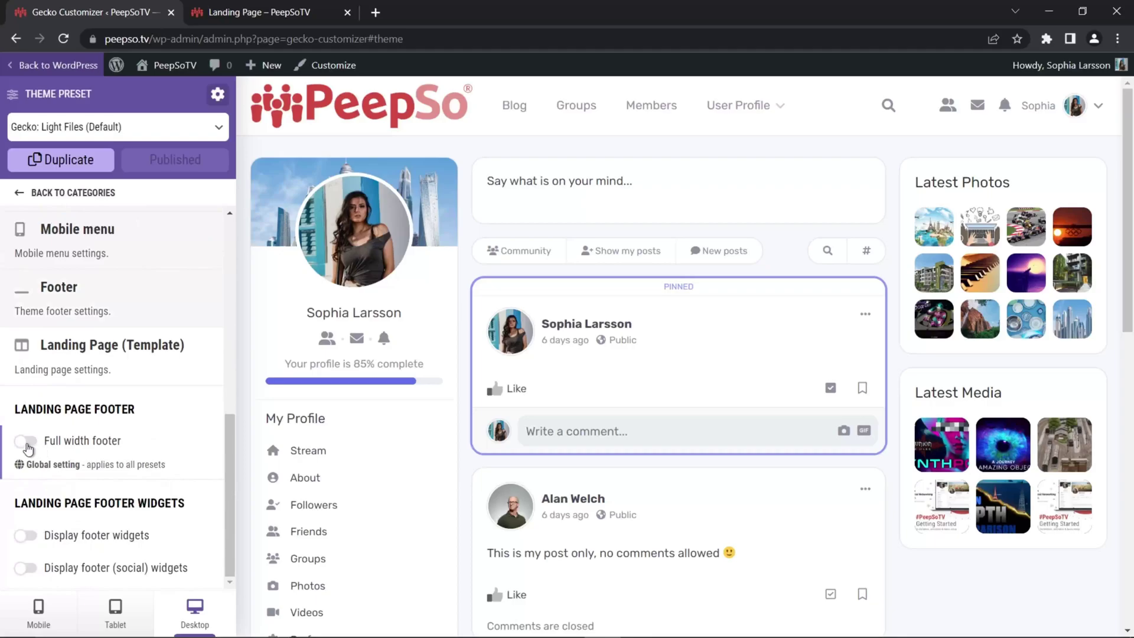
pyautogui.click(26, 442)
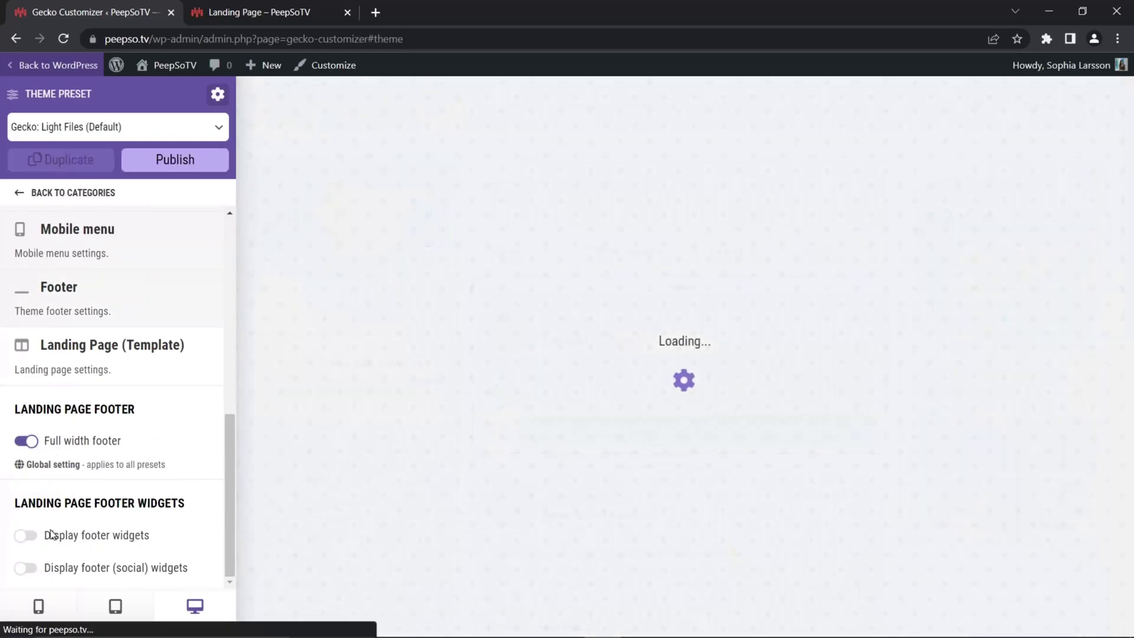
pyautogui.click(28, 537)
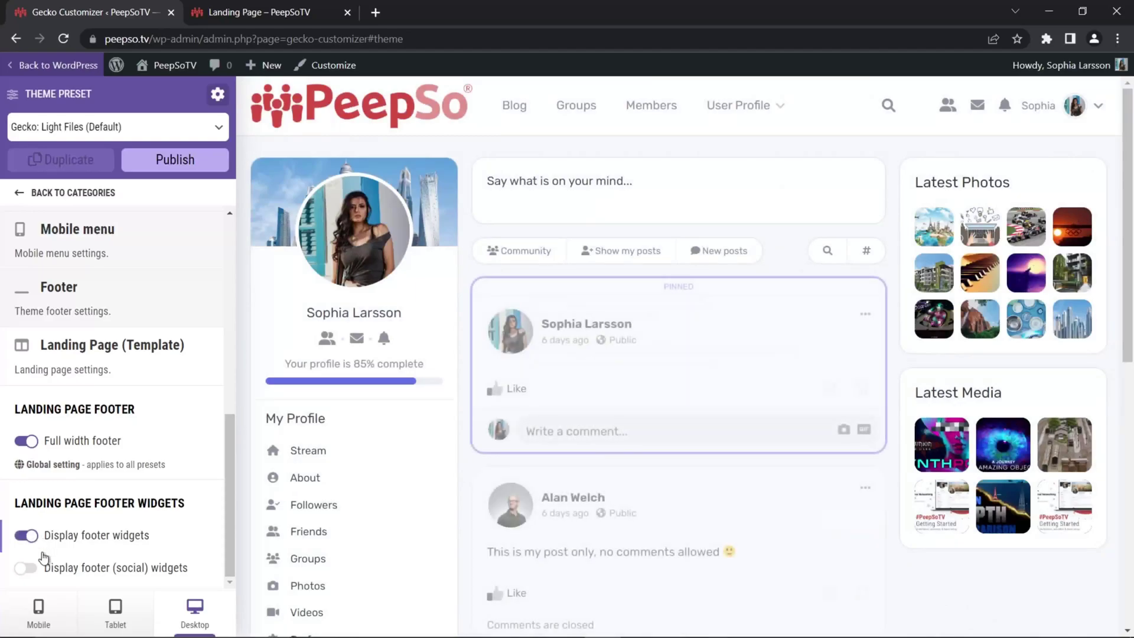
pyautogui.click(27, 569)
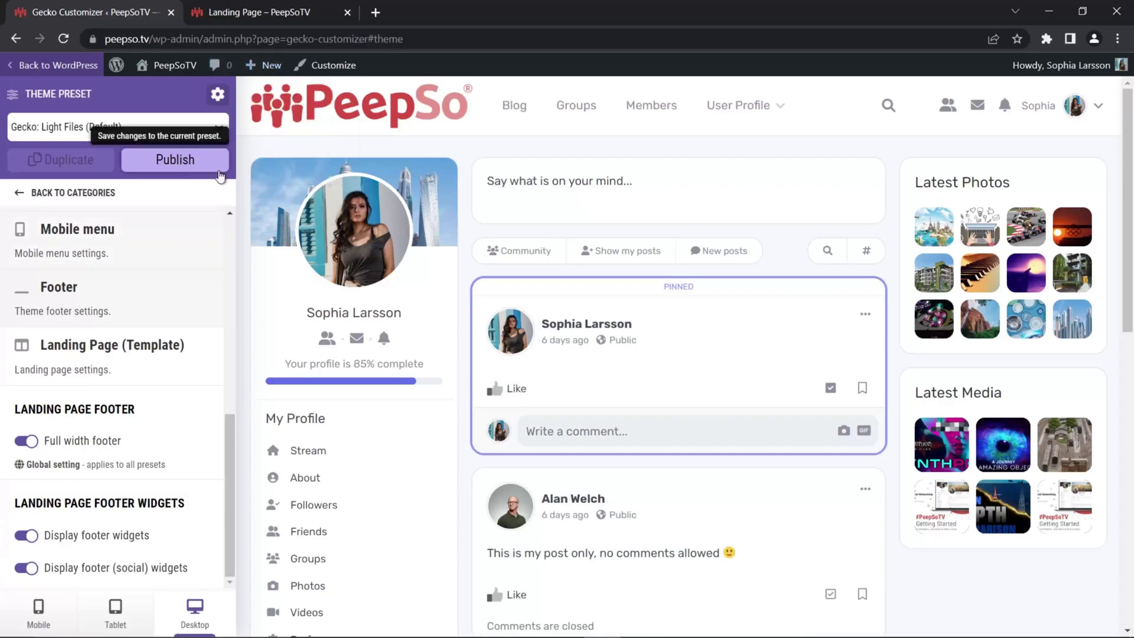
# - Publish the footer settings and reload the Landing Page tab to check the footer
pyautogui.click(220, 175)
pyautogui.click(299, 15)
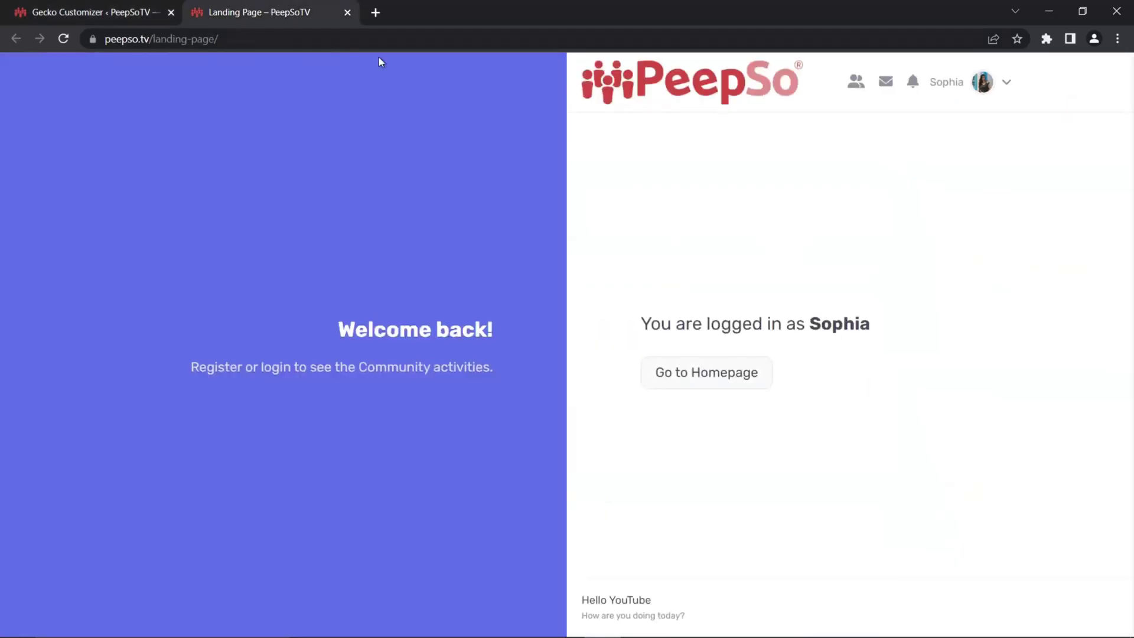
pyautogui.click(64, 39)
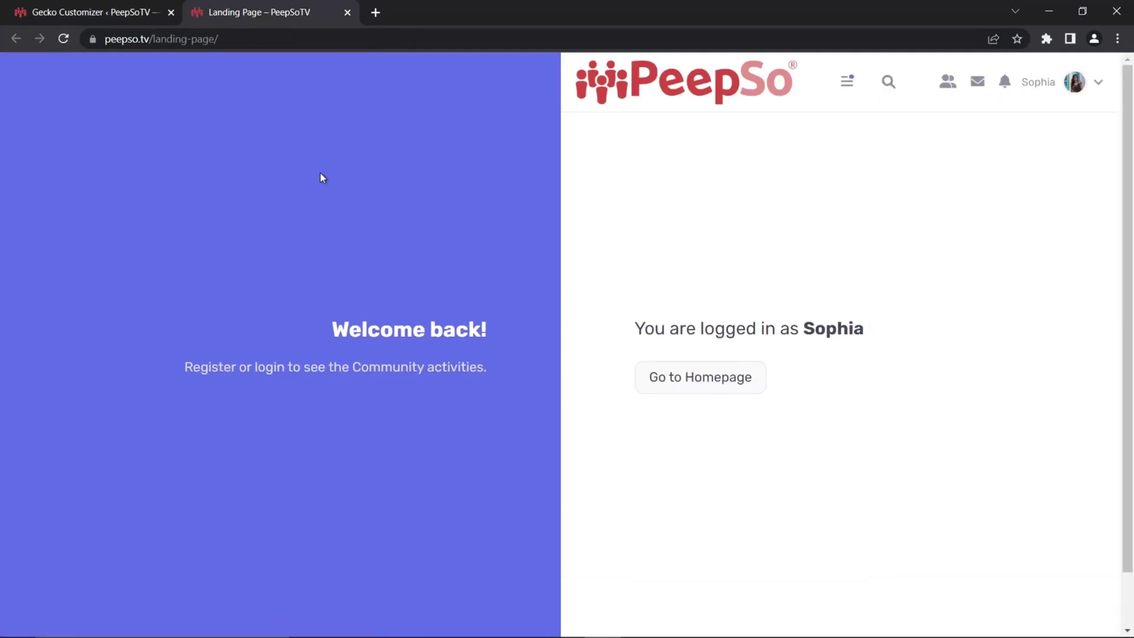
pyautogui.scroll(-1, 488, 544)
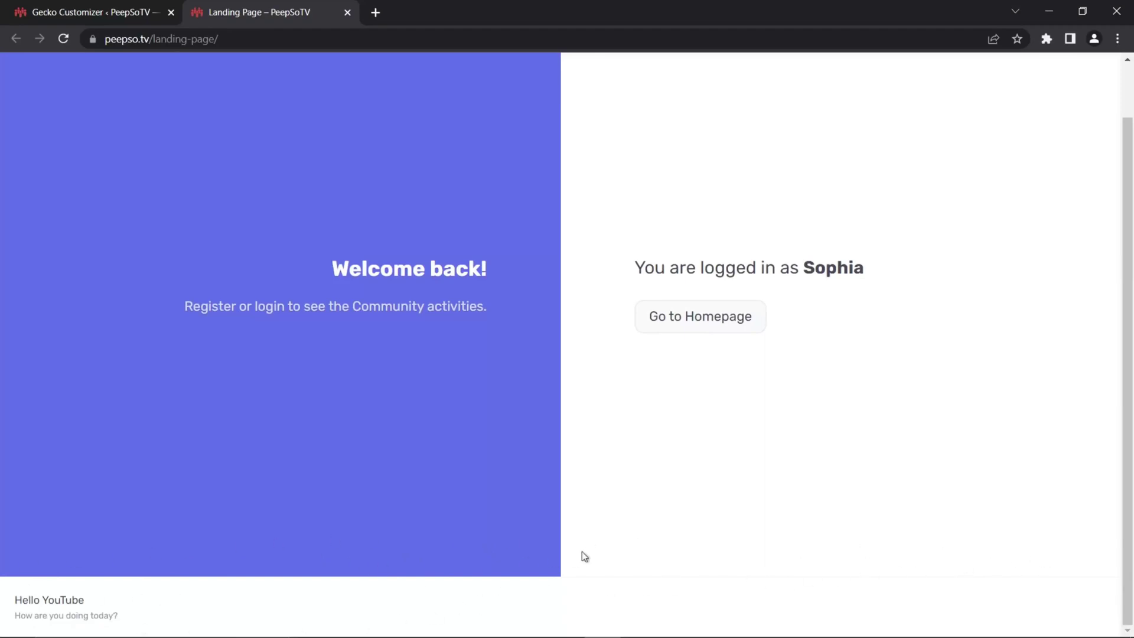
# - Switch Full width footer off, publish, and reload the landing page to compare
pyautogui.click(140, 13)
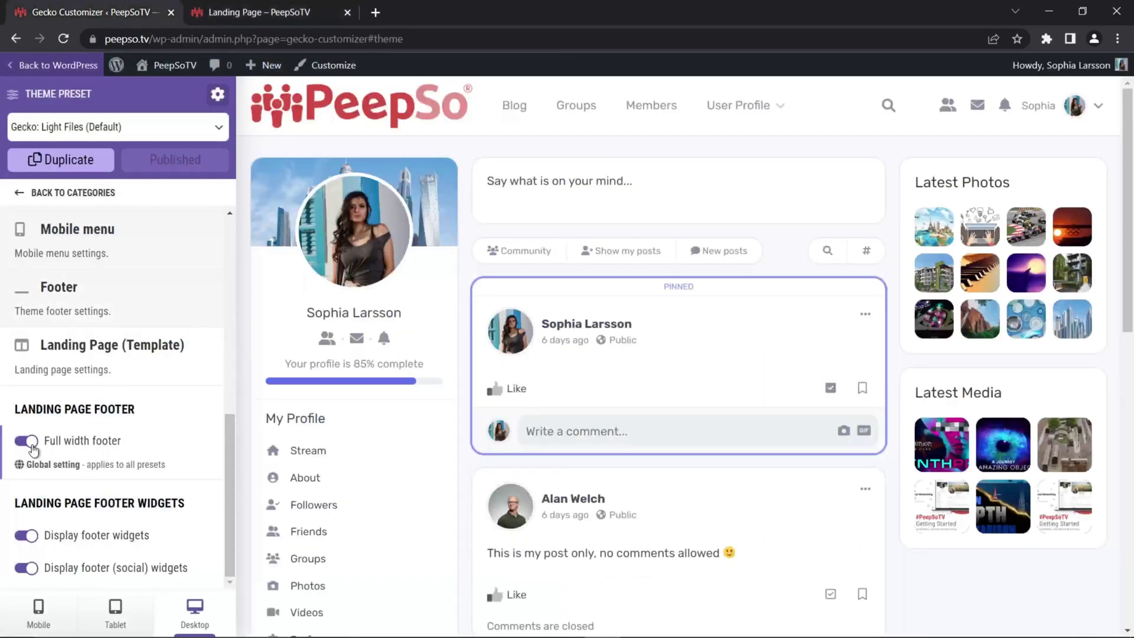
pyautogui.click(31, 446)
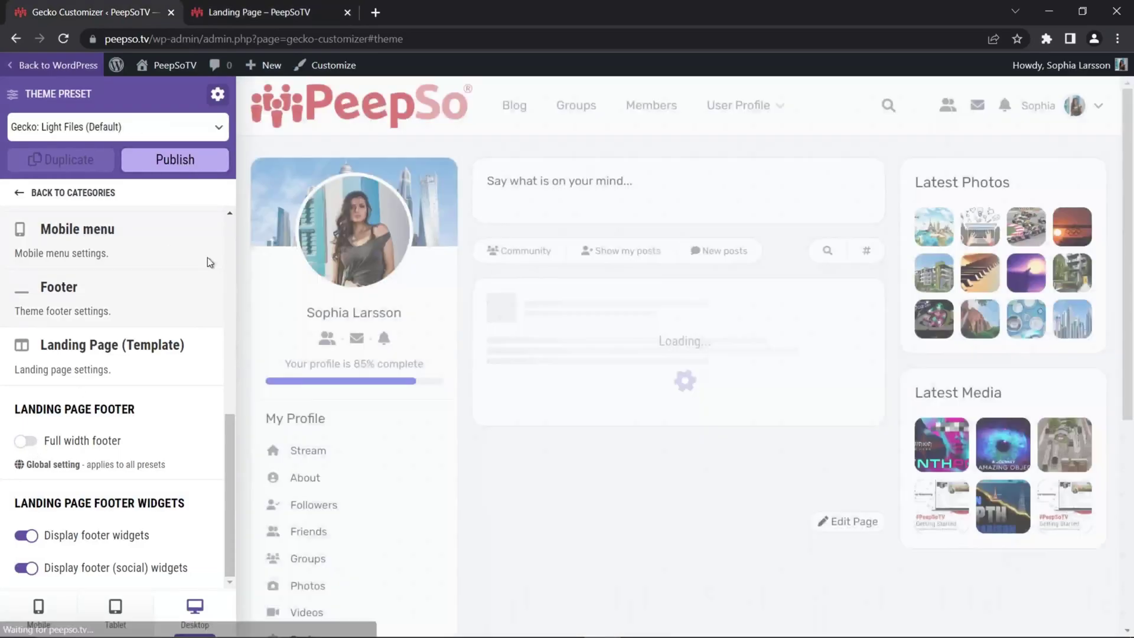
pyautogui.click(175, 159)
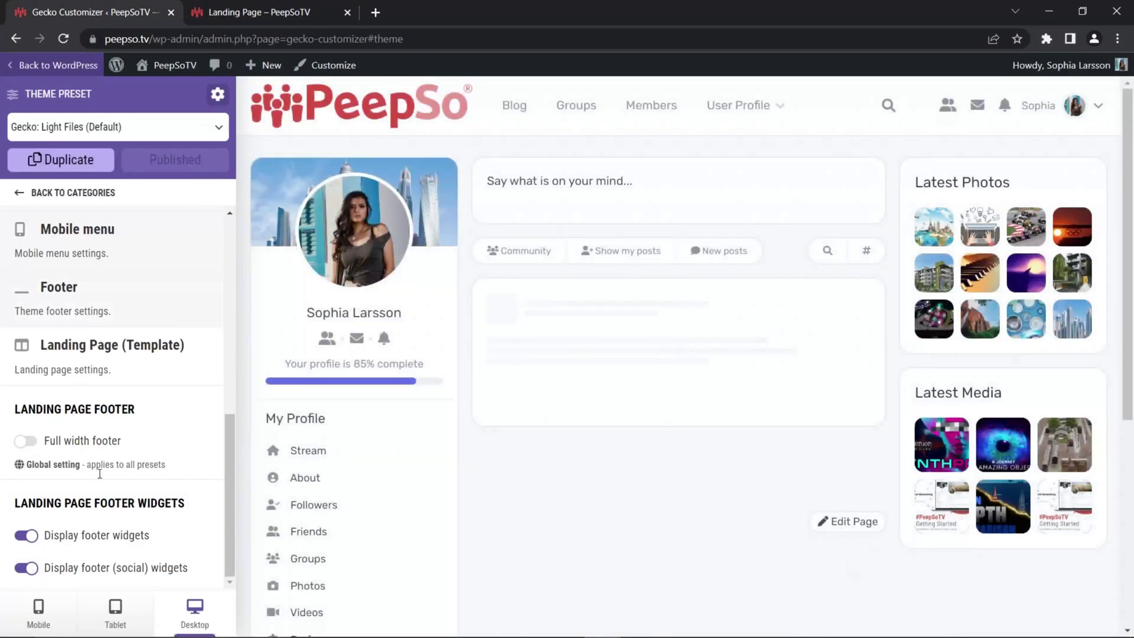
pyautogui.click(337, 12)
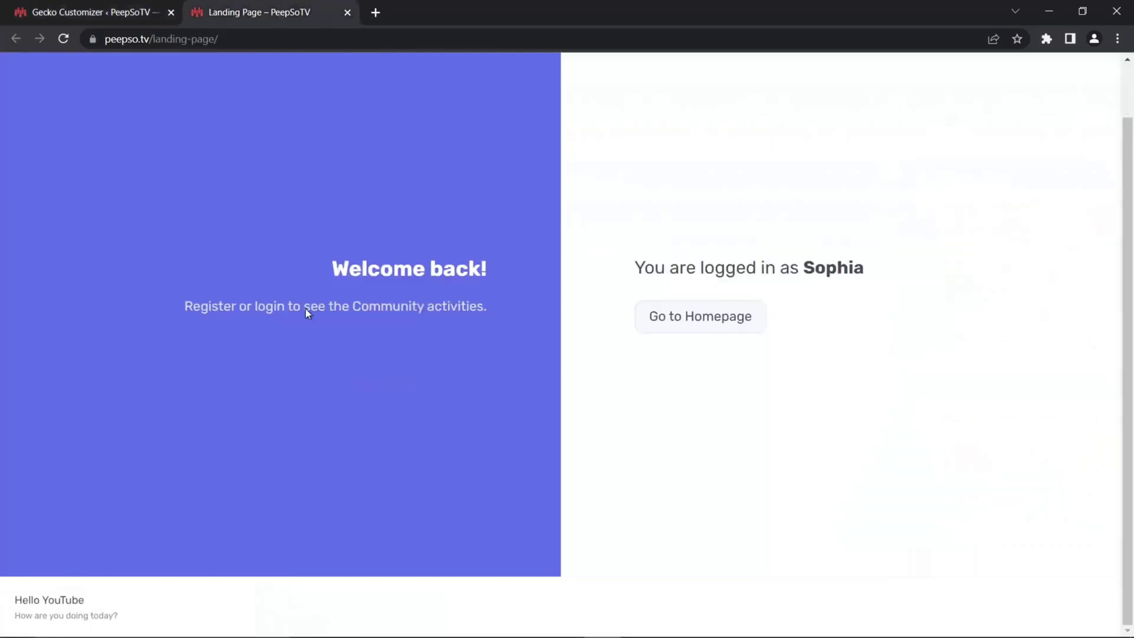
pyautogui.click(64, 38)
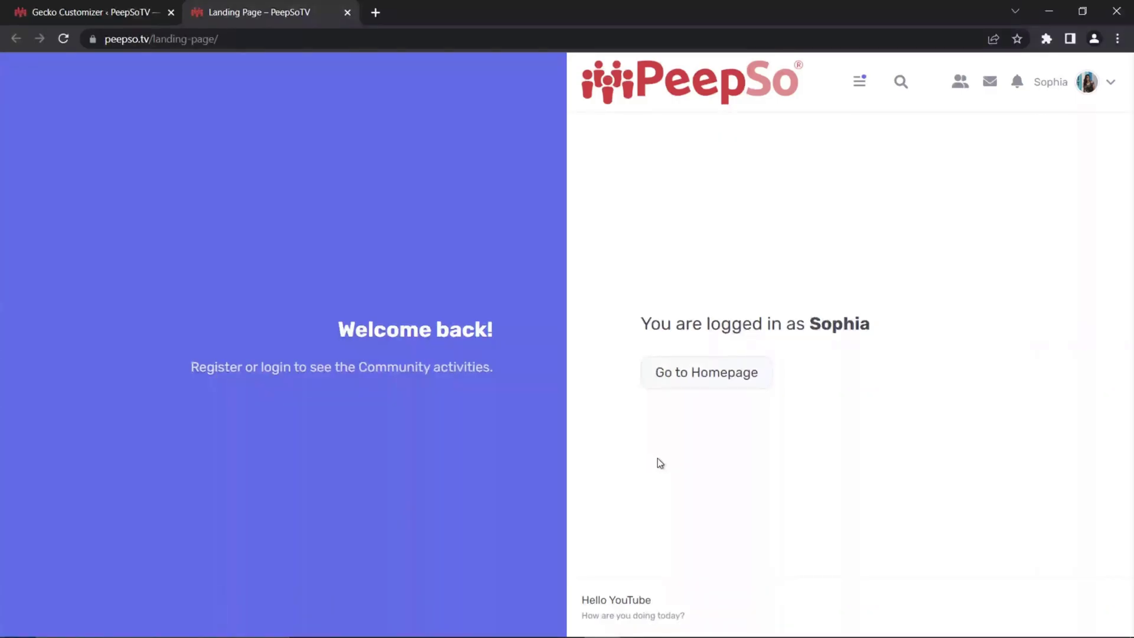
pyautogui.click(176, 8)
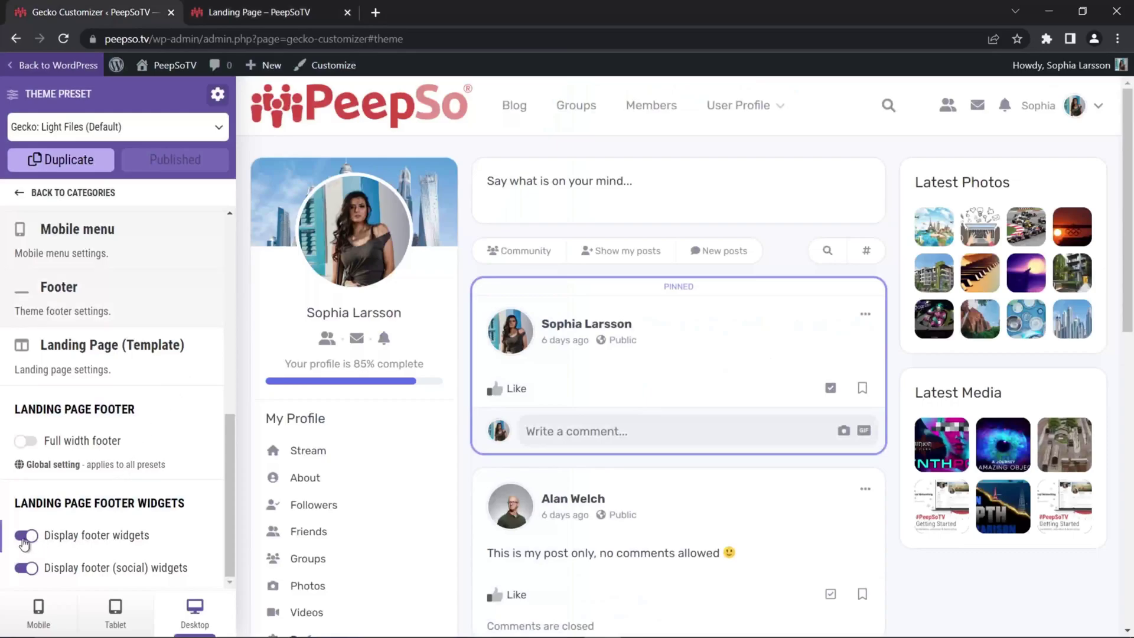
# - Disable both footer widget options, publish, and reload the Landing Page tab to confirm
pyautogui.click(26, 536)
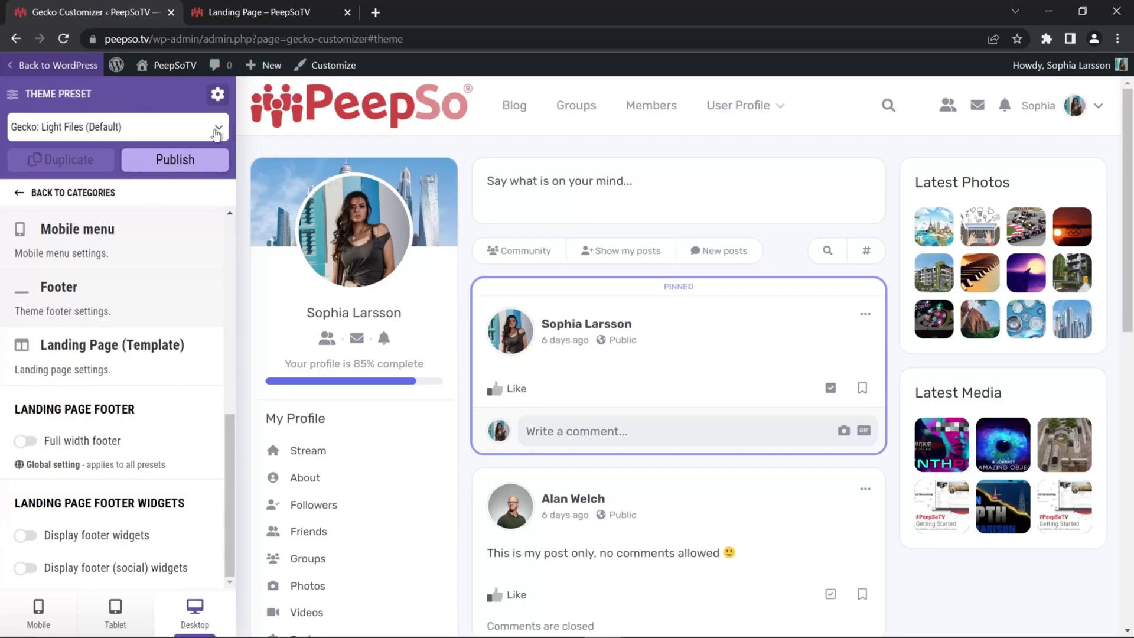
pyautogui.click(217, 94)
pyautogui.click(284, 12)
pyautogui.click(62, 42)
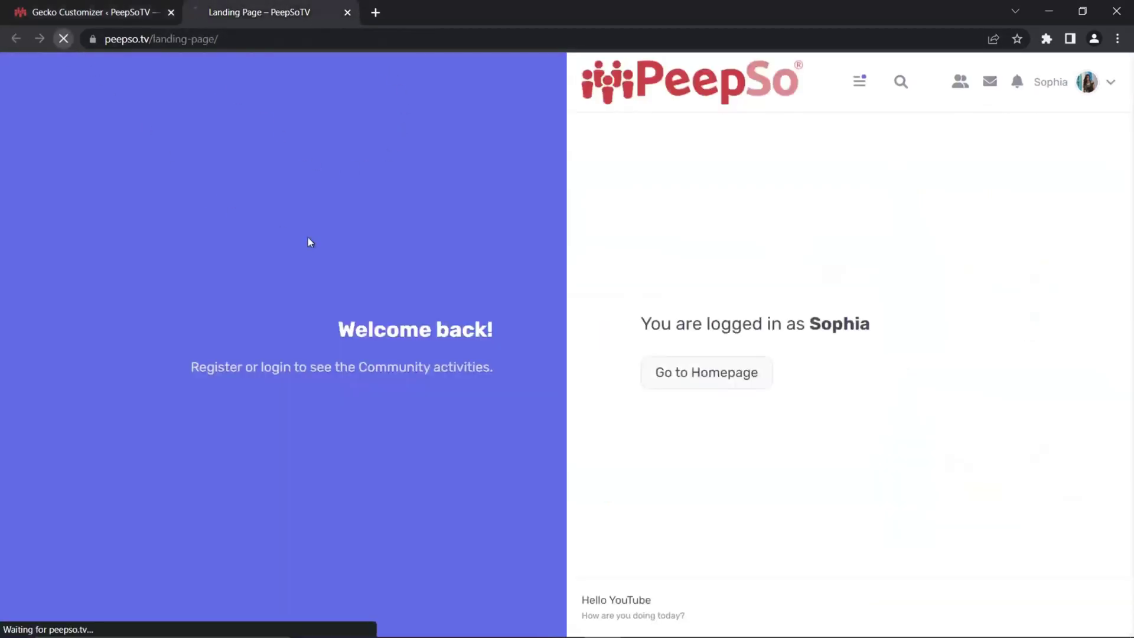